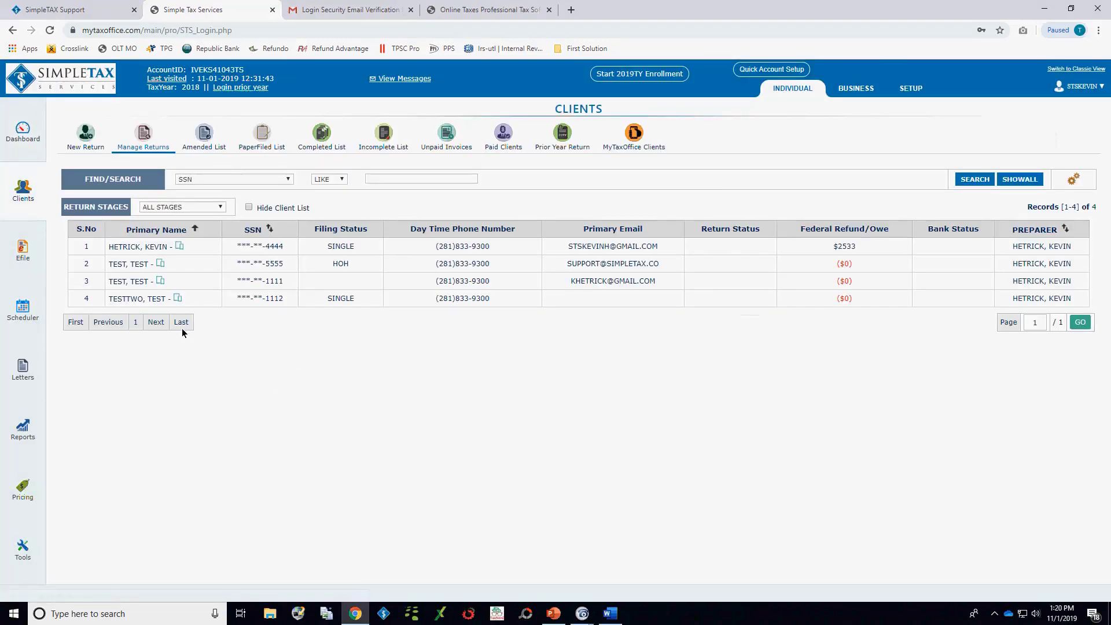
# Step: Open the fourth client's return from the client list and go to its MyTaxOffice management page
pyautogui.doubleClick(190, 299)
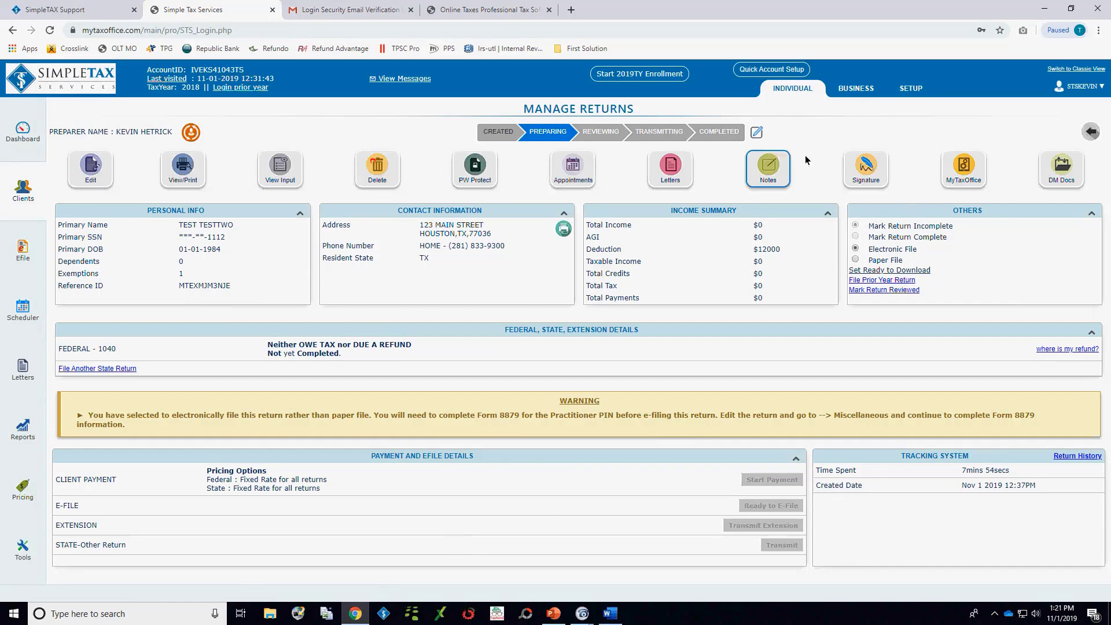
pyautogui.click(963, 167)
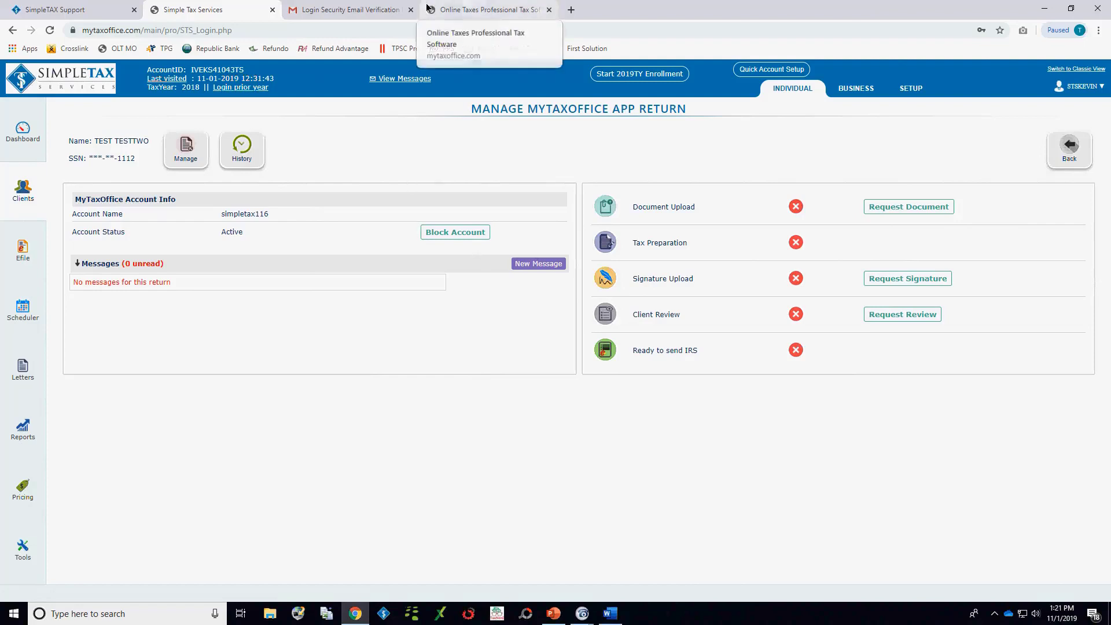
# Step: Switch to the taxpayer's client portal login page, enter the displayed captcha in capitals and log in with the prefilled credentials
pyautogui.click(479, 5)
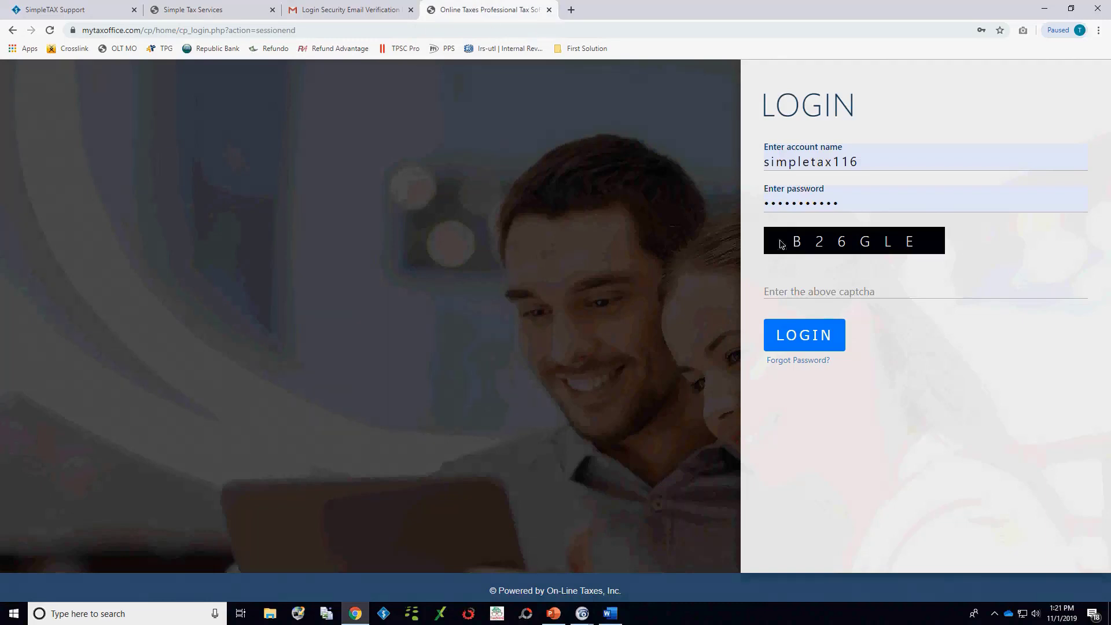
pyautogui.click(829, 290)
pyautogui.write('B')
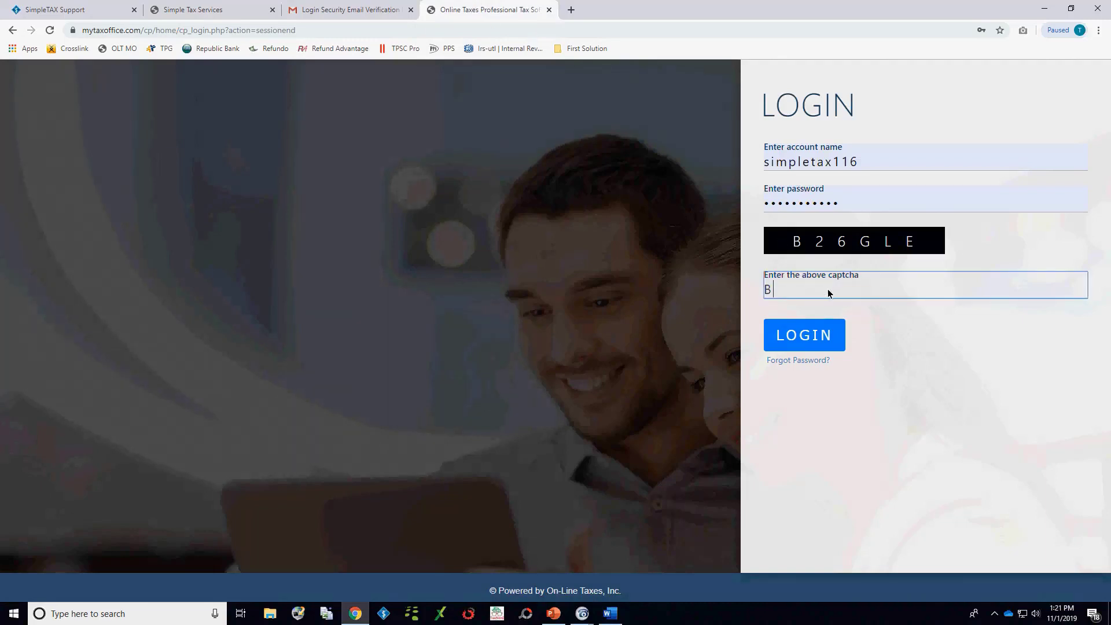
pyautogui.write('26gle')
pyautogui.press('BackSpace')
pyautogui.press('BackSpace')
pyautogui.press('BackSpace')
pyautogui.write('GLE')
pyautogui.click(788, 346)
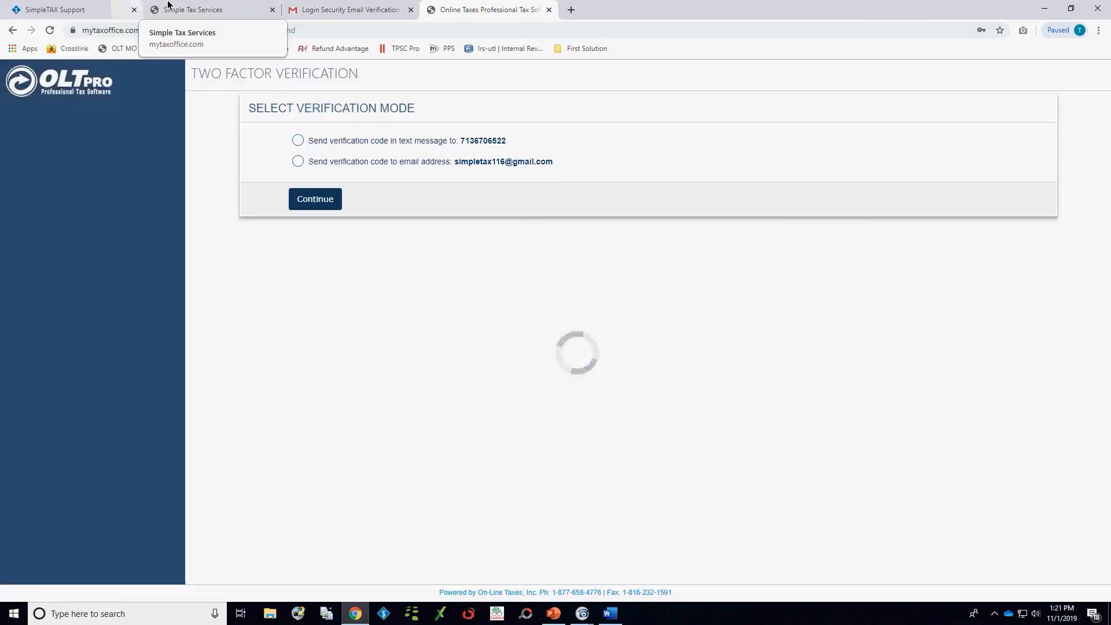
# Step: Back in the preparer's tax software, start a new Form 1040 return by entering and re-entering the taxpayer's SSN
pyautogui.click(168, 4)
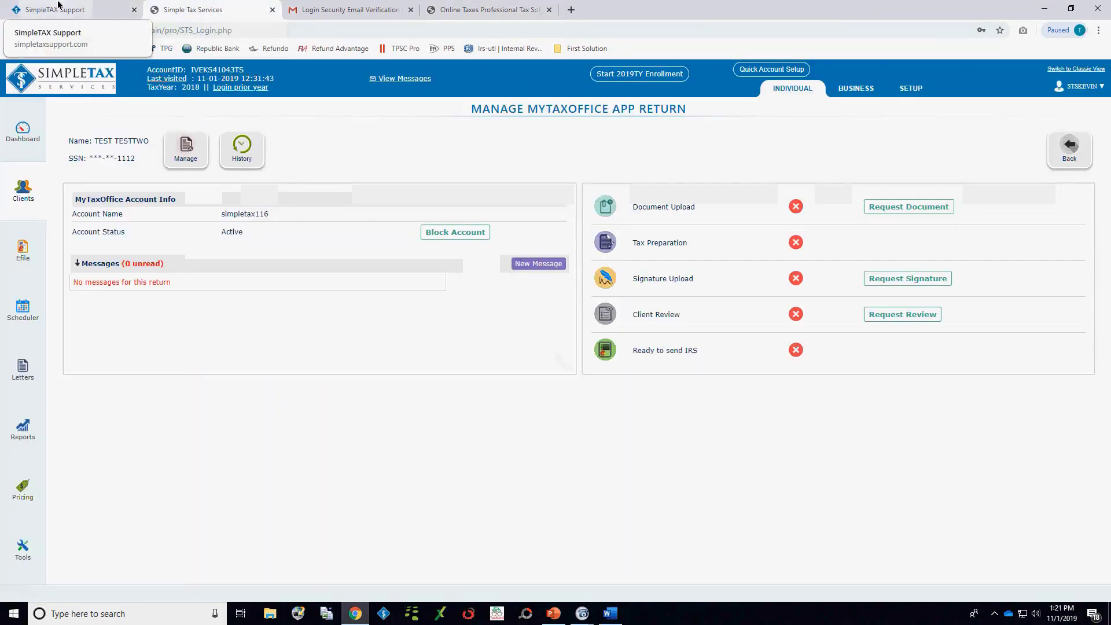
pyautogui.click(29, 192)
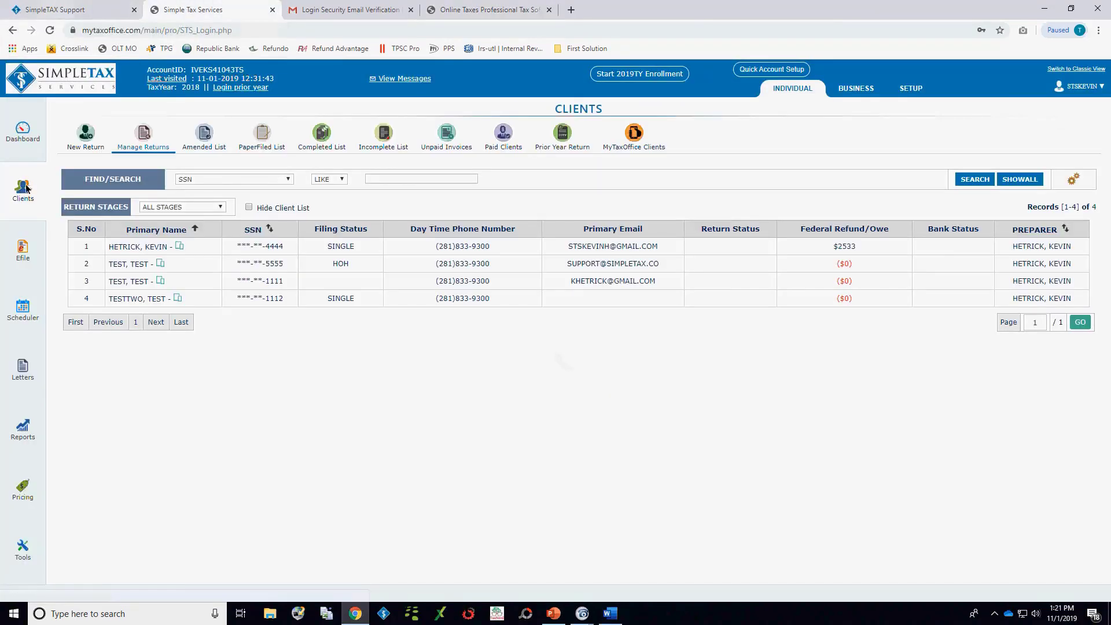
pyautogui.click(86, 133)
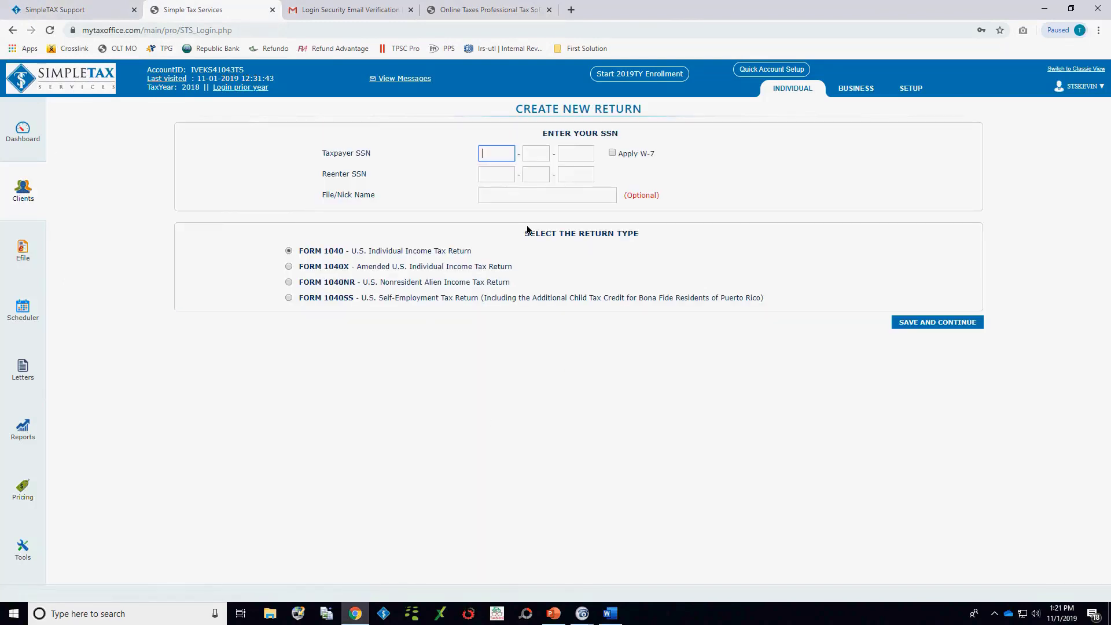
pyautogui.write('1234512')
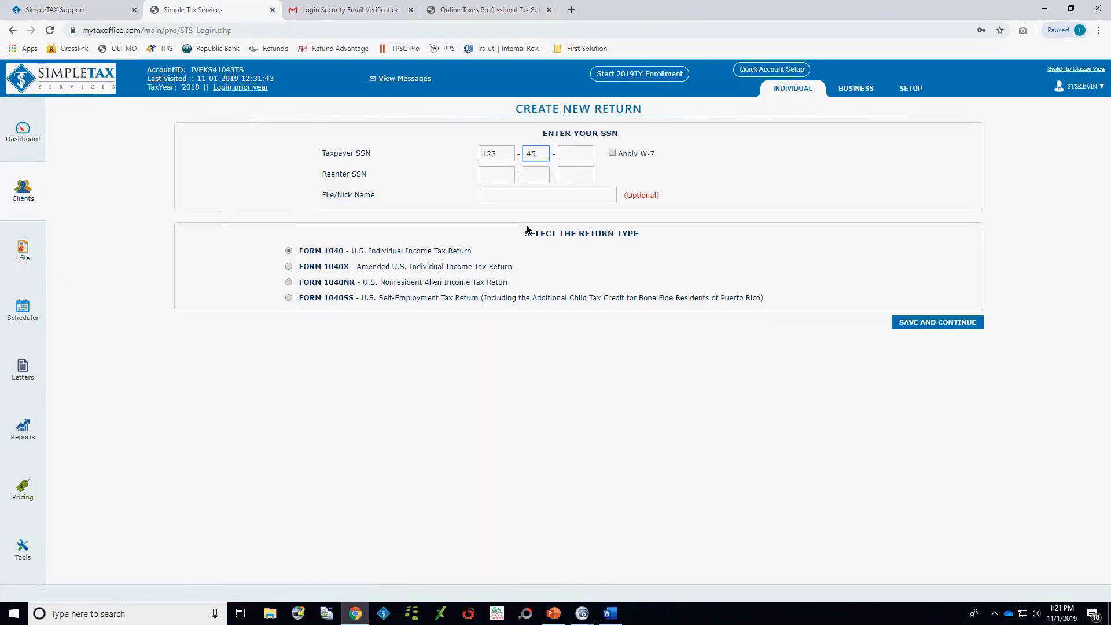
pyautogui.write('34123451')
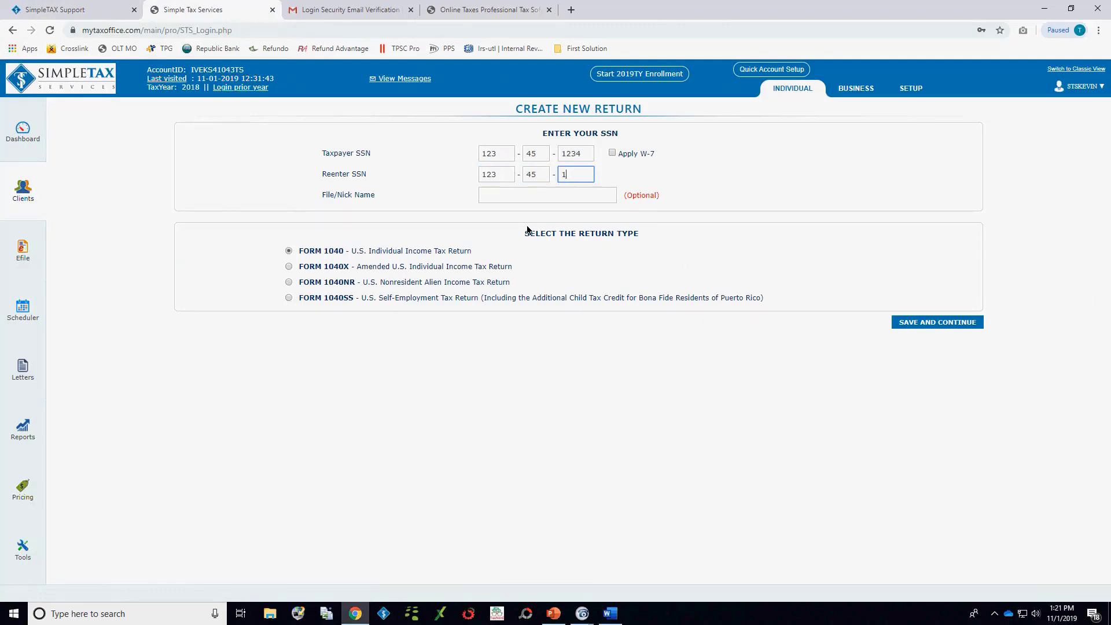
pyautogui.write('234')
pyautogui.click(994, 323)
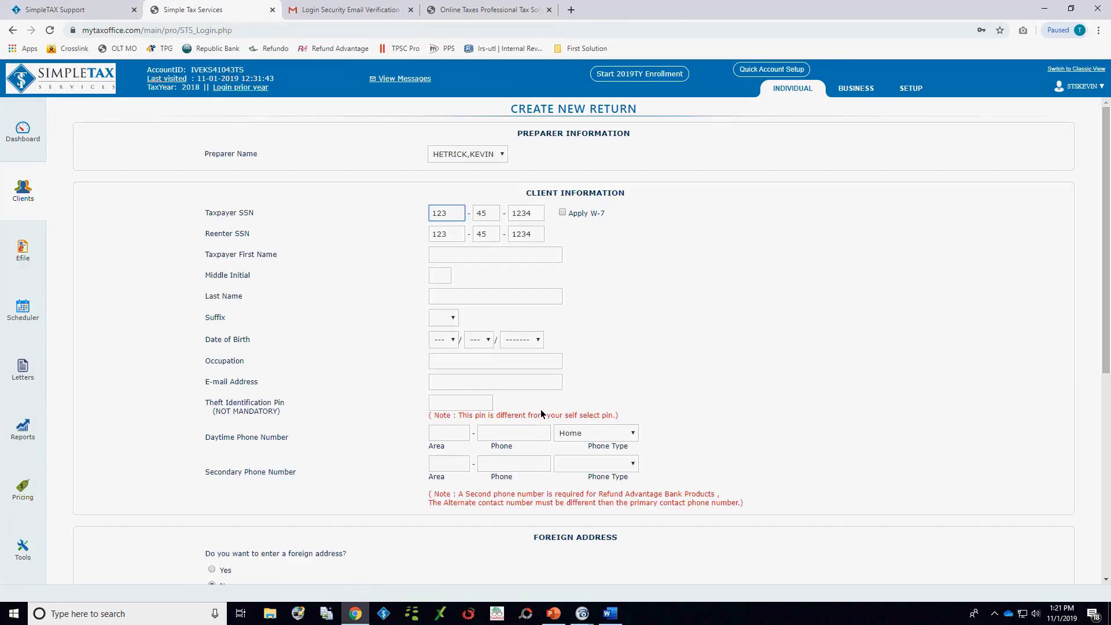
# Step: Fill in the taxpayer's name, contact and address details from the first saved autofill entry and submit the client information
pyautogui.click(474, 255)
pyautogui.press('Down')
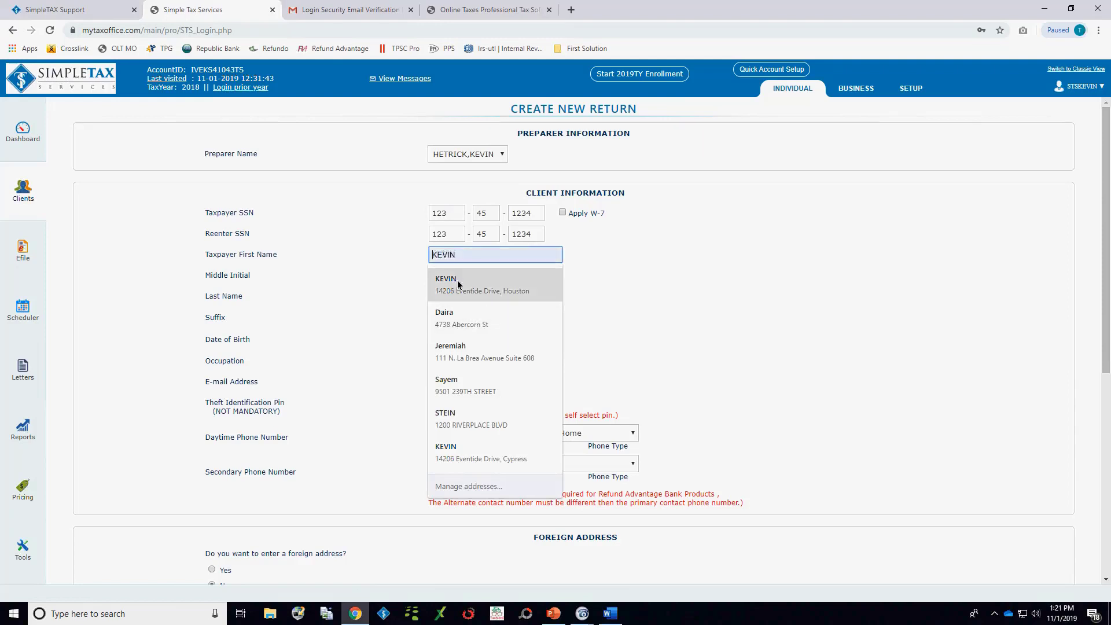
pyautogui.press('Return')
pyautogui.scroll(5, 711, 341)
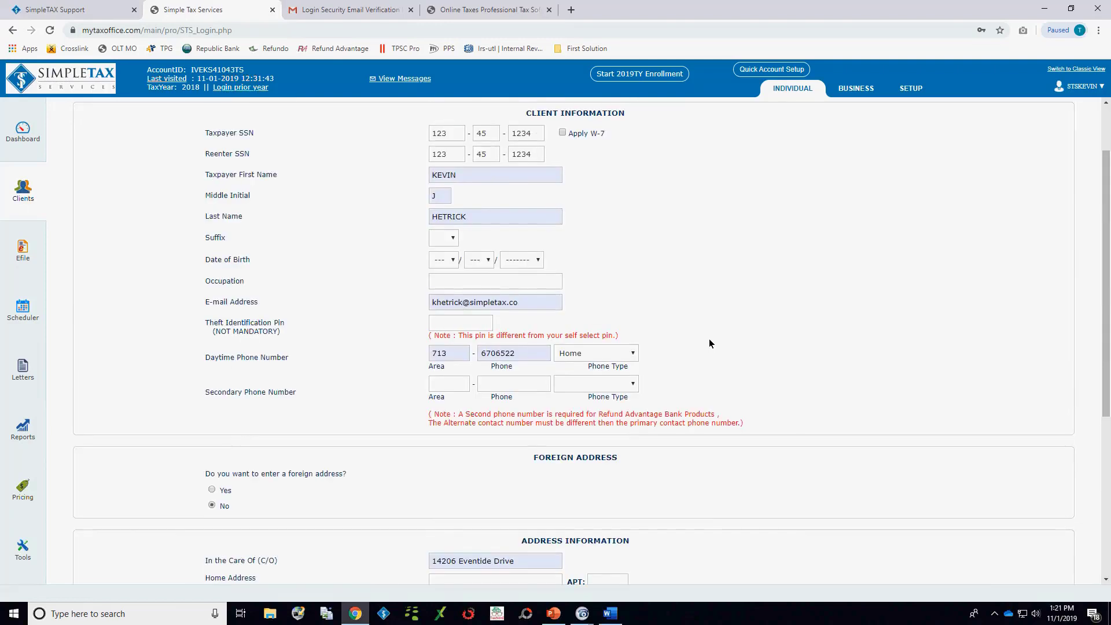
pyautogui.scroll(-5, 709, 341)
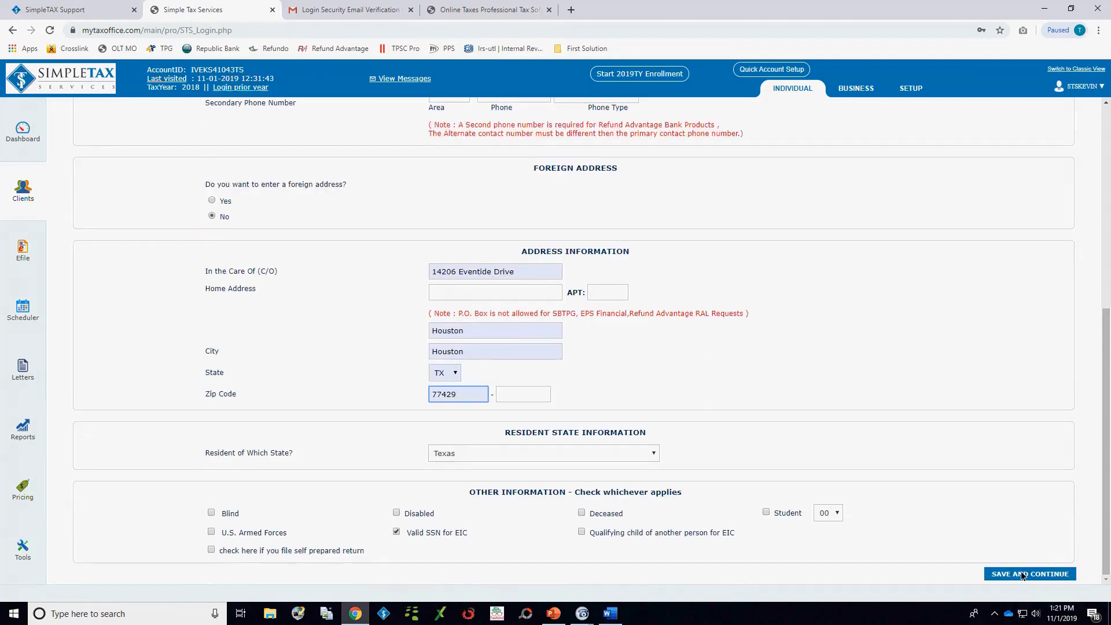
pyautogui.click(1025, 573)
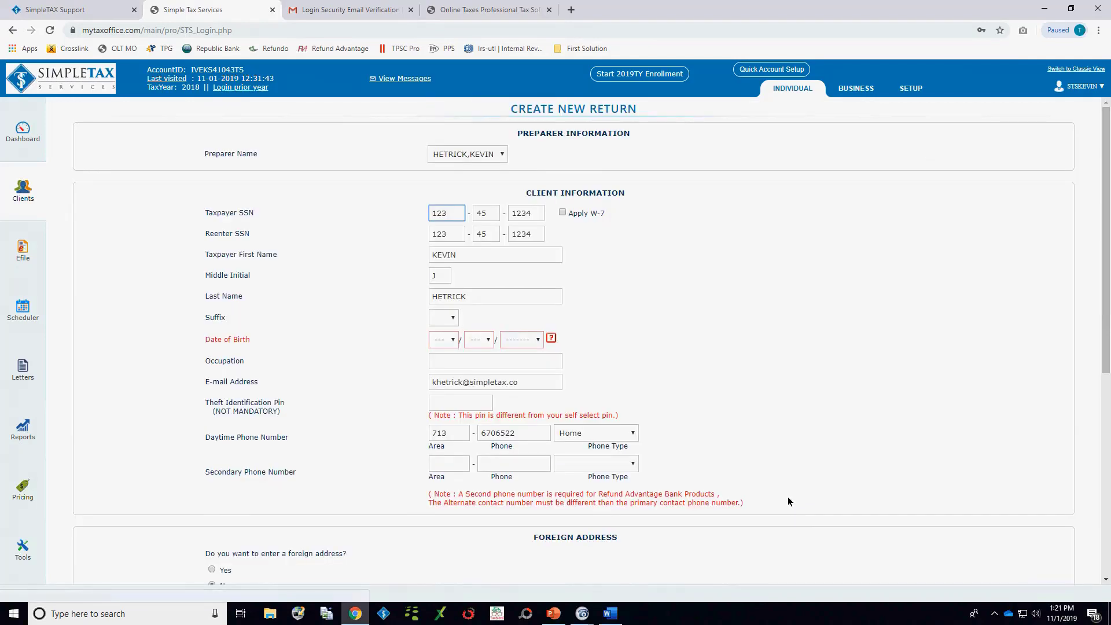
# Step: Select the taxpayer's month, day and year of birth and resubmit the client information
pyautogui.click(452, 339)
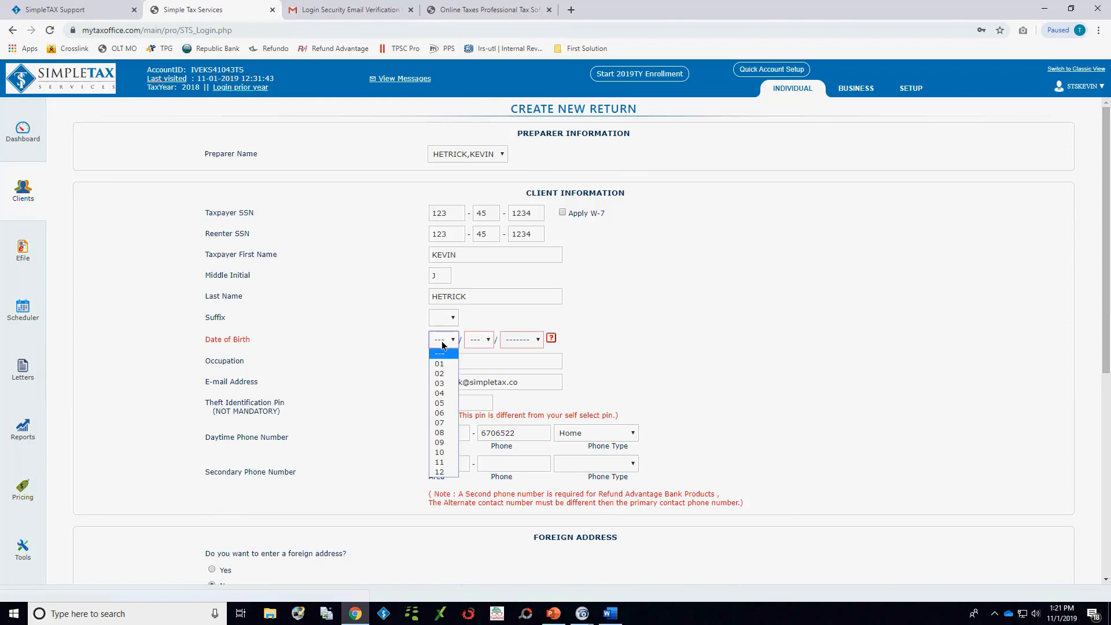
pyautogui.click(440, 383)
pyautogui.click(488, 340)
pyautogui.click(475, 383)
pyautogui.click(521, 340)
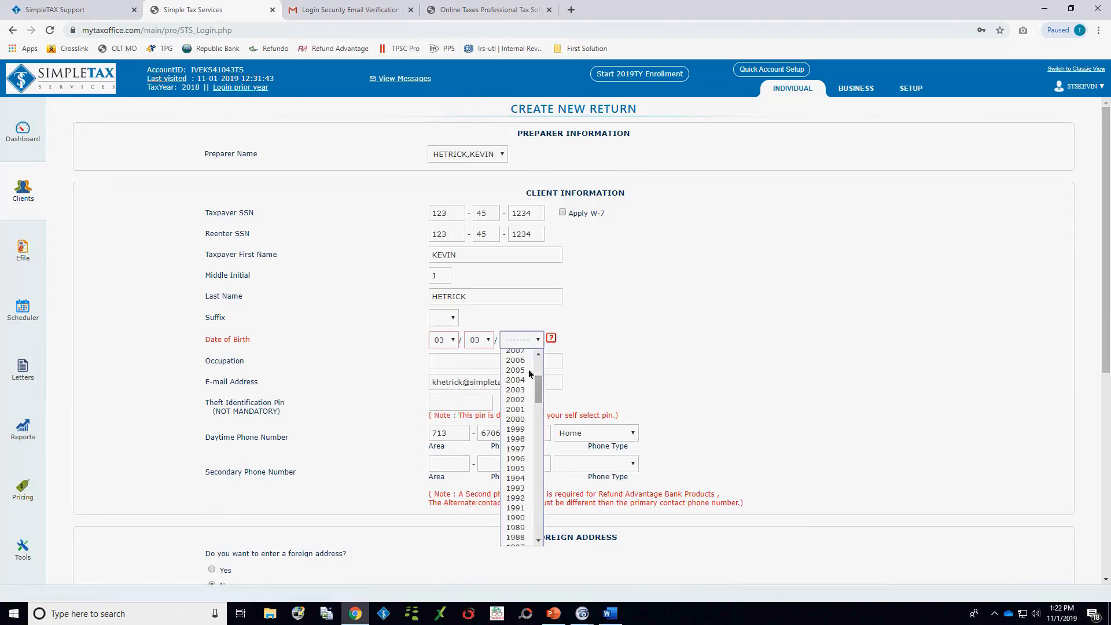
pyautogui.scroll(-8, 523, 405)
pyautogui.click(520, 367)
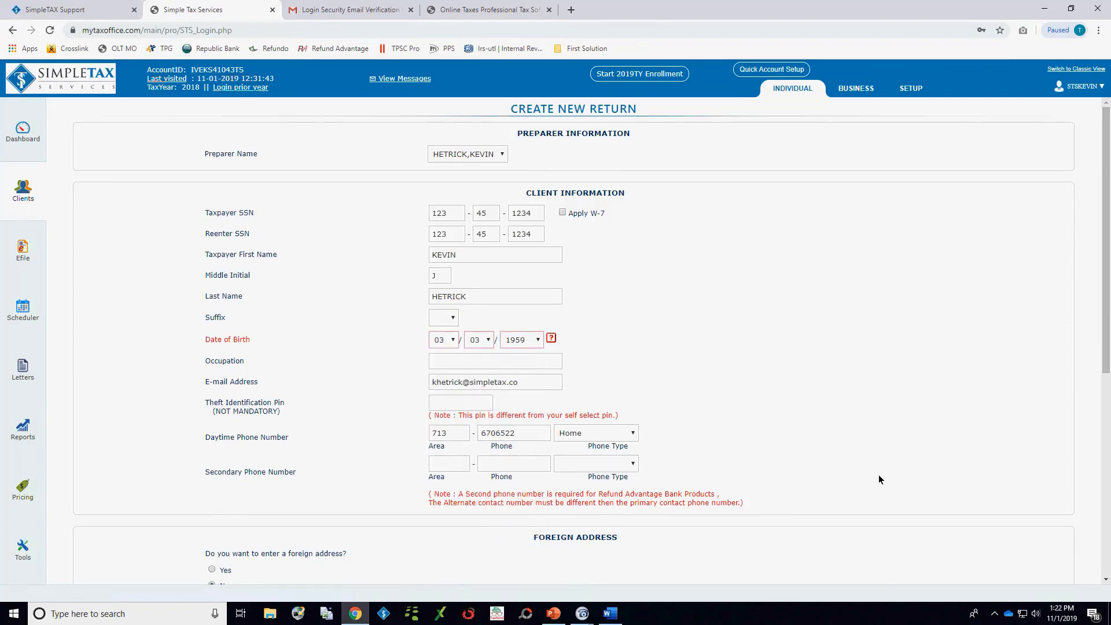
pyautogui.scroll(-6, 878, 479)
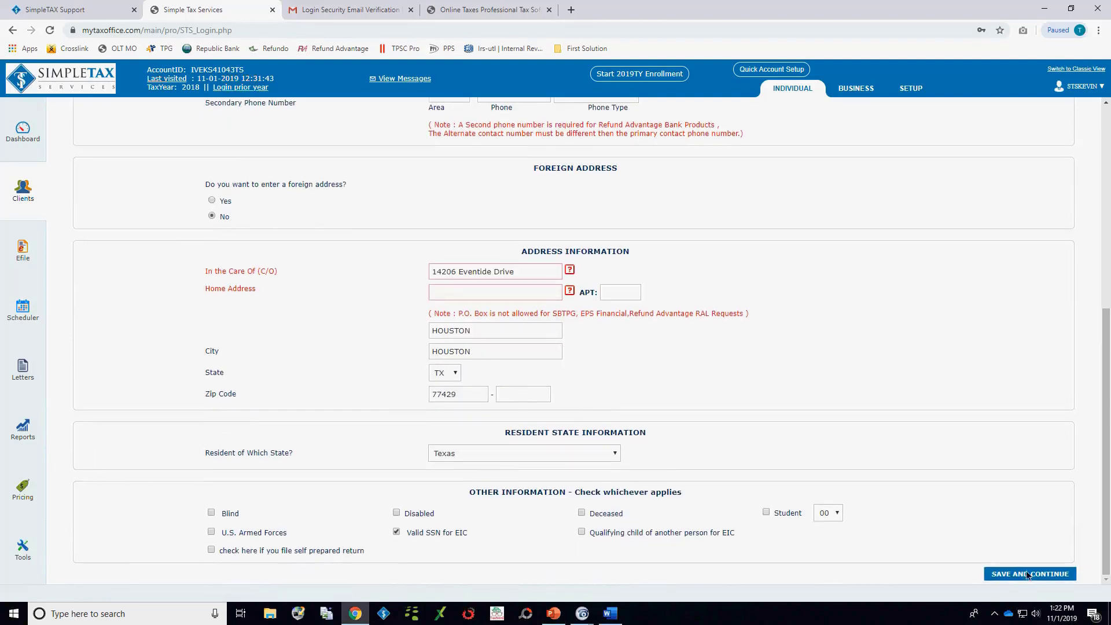
pyautogui.click(1026, 574)
# Step: Move the street address from the In the Care Of field to the Home Address field and save the client information
pyautogui.scroll(-5, 493, 371)
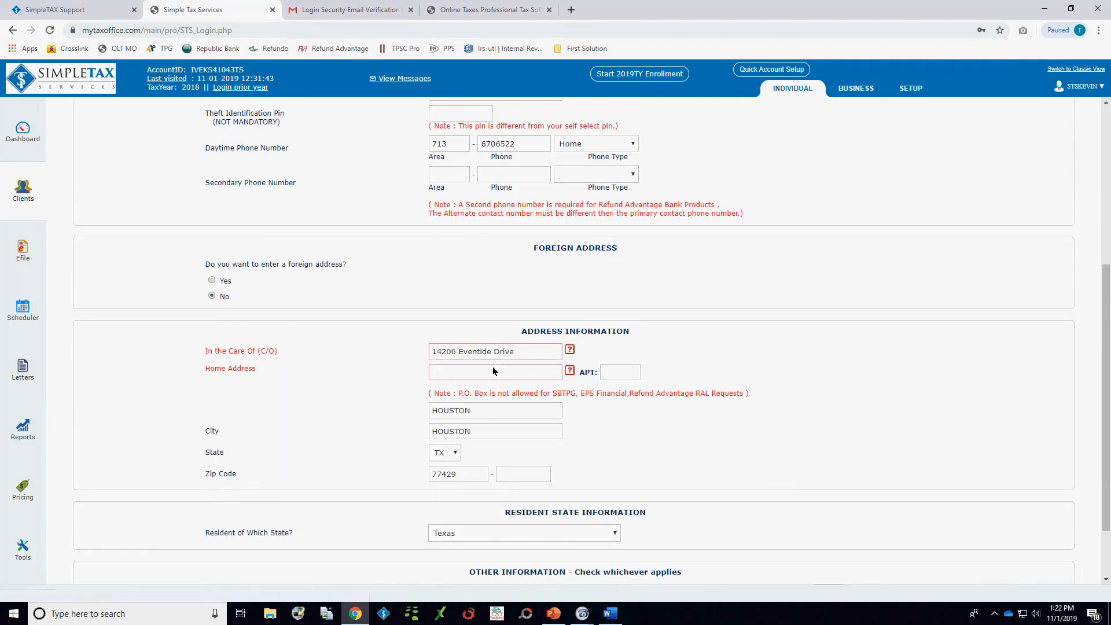
pyautogui.click(515, 352)
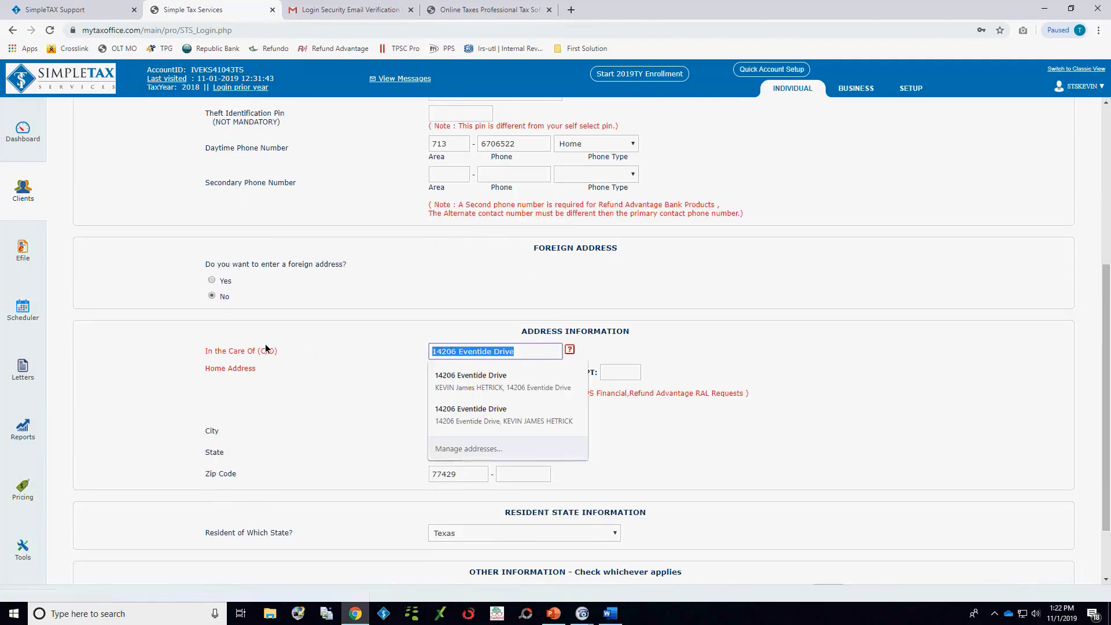
pyautogui.click(359, 366)
pyautogui.moveTo(516, 353); pyautogui.dragTo(398, 352)
pyautogui.hotkey('ctrl', 'c')
pyautogui.press('BackSpace')
pyautogui.click(450, 375)
pyautogui.hotkey('ctrl', 'v')
pyautogui.click(360, 349)
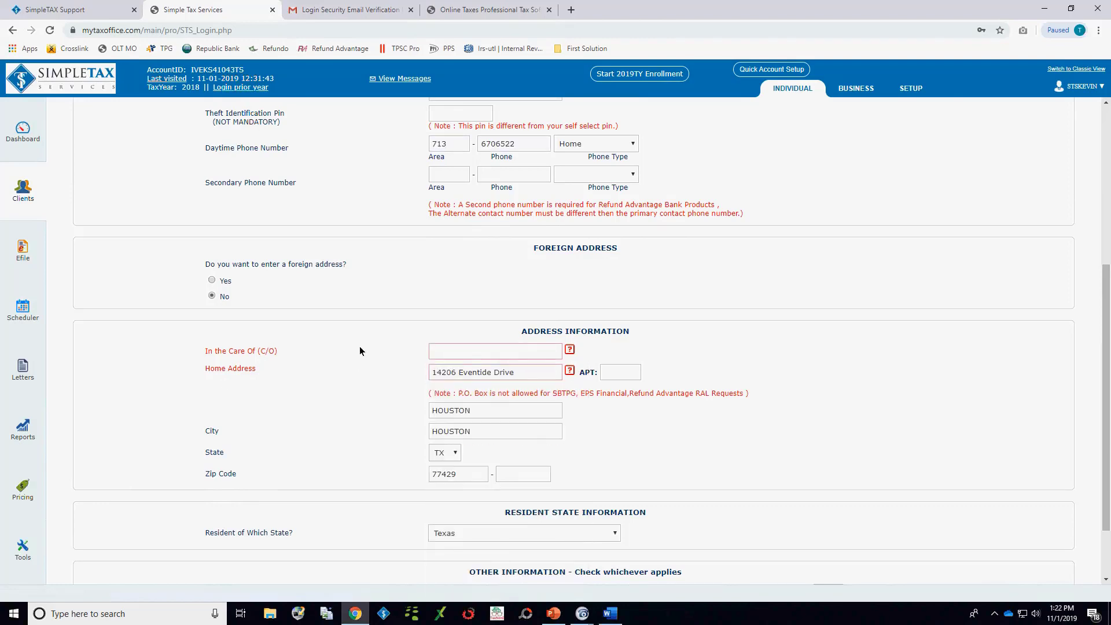
pyautogui.scroll(-3, 698, 437)
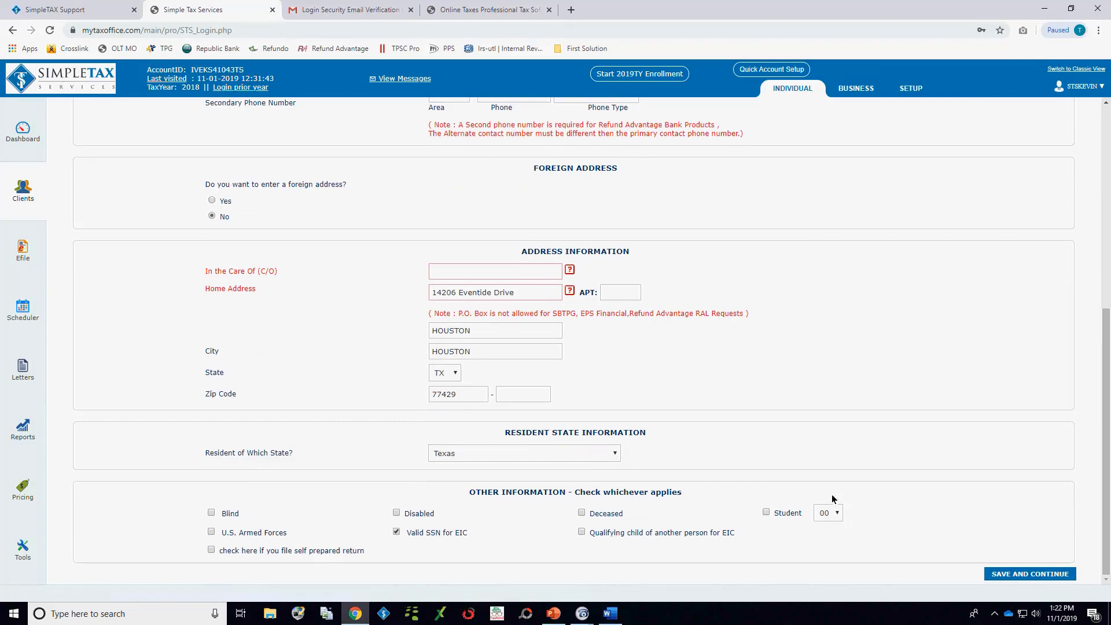
pyautogui.click(1025, 574)
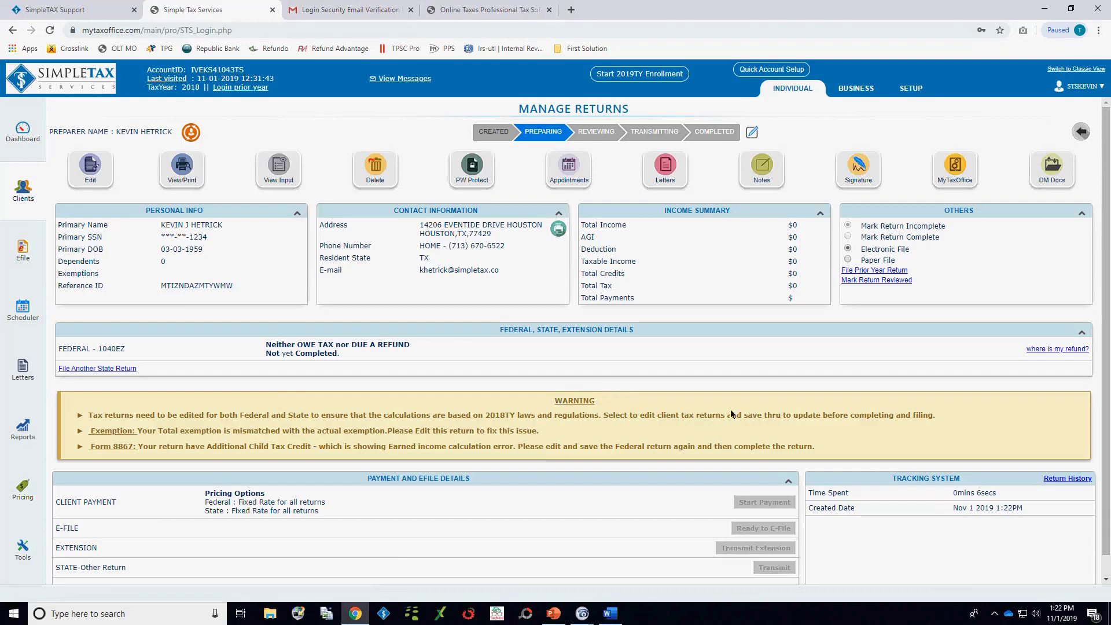
# Step: Open the MyTaxOffice client portal invitation for the new return and copy the client's e-mail address into the Confirm E-Mail field
pyautogui.click(958, 166)
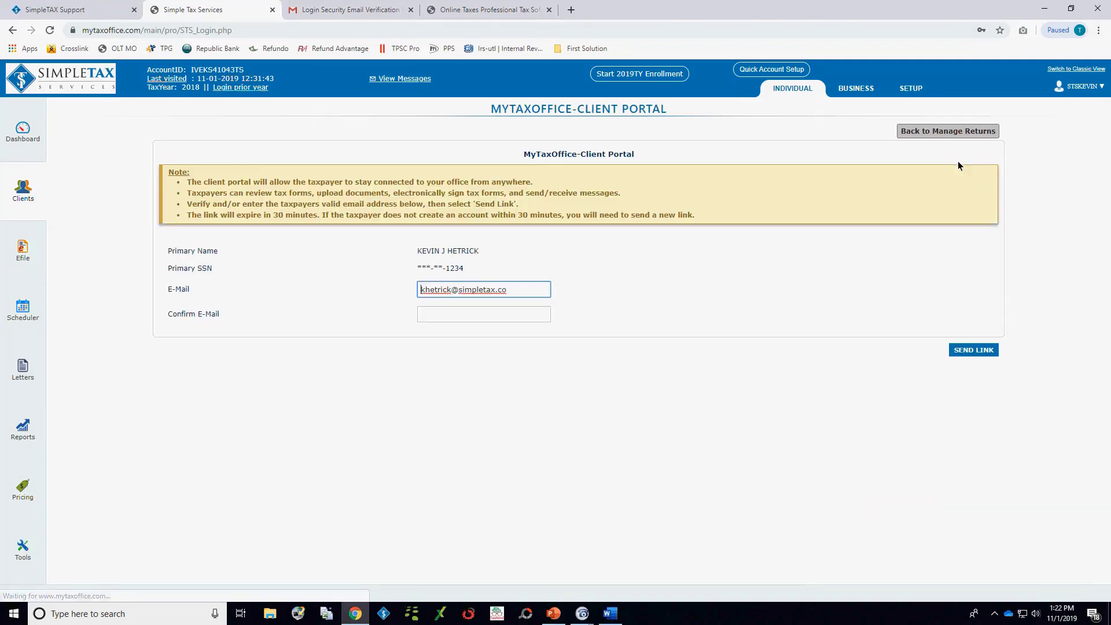
pyautogui.moveTo(515, 292); pyautogui.dragTo(420, 315)
pyautogui.hotkey('ctrl', 'c')
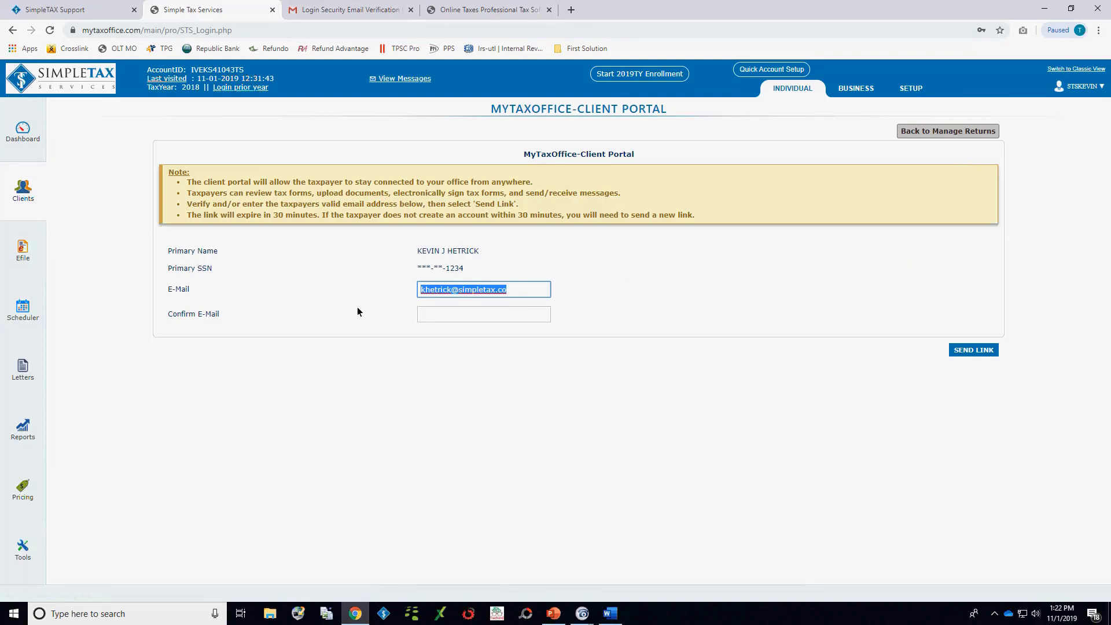
pyautogui.click(422, 315)
pyautogui.hotkey('ctrl', 'v')
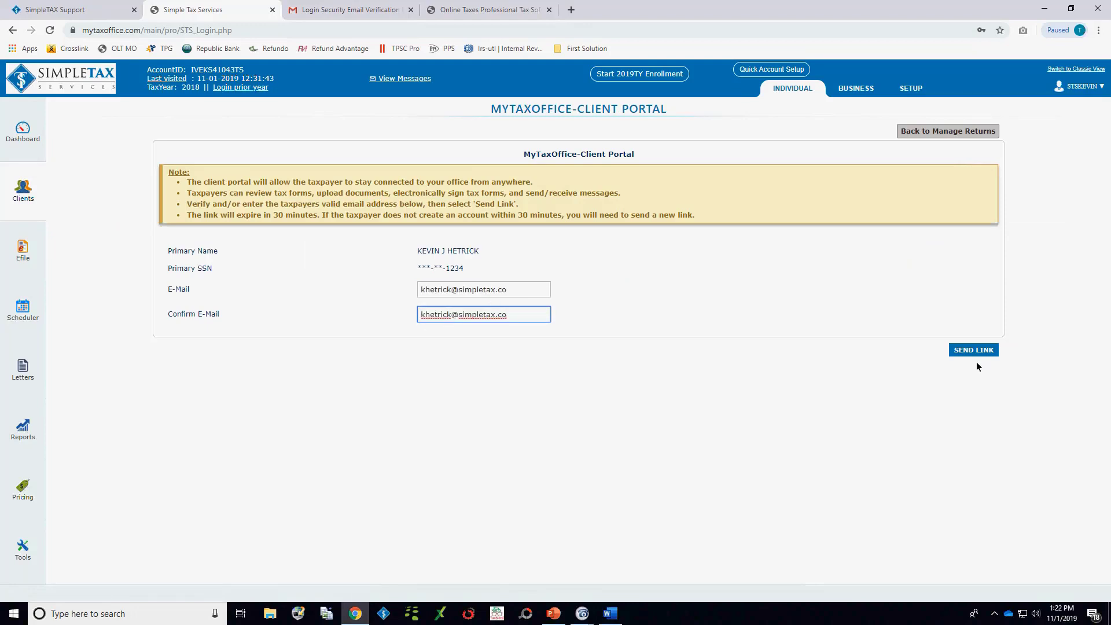
# Step: Switch to Gmail and open the Client Portal Account Creation message from Simple Tax Services in the inbox
pyautogui.click(335, 9)
pyautogui.click(47, 152)
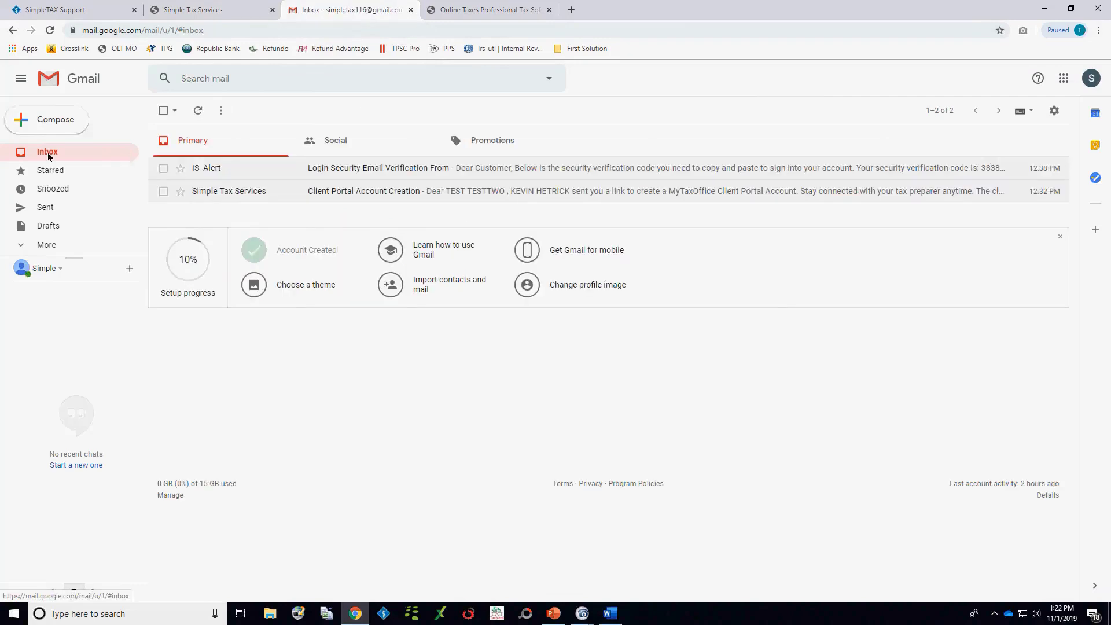
pyautogui.click(357, 191)
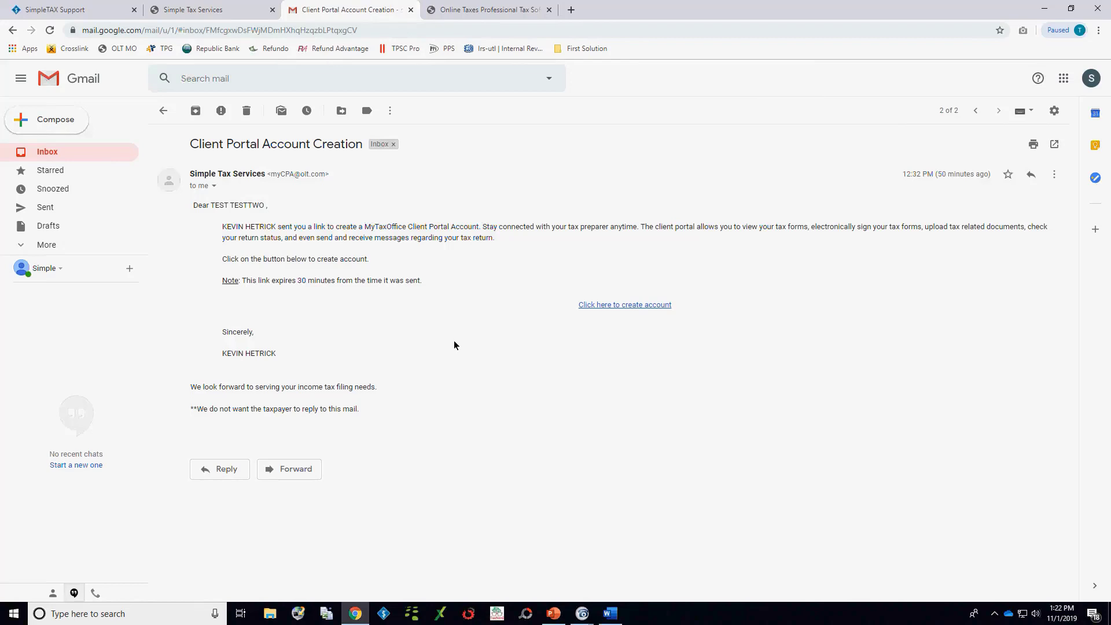
# Step: Return to the client portal's two-factor verification and request the verification code by e-mail
pyautogui.click(471, 9)
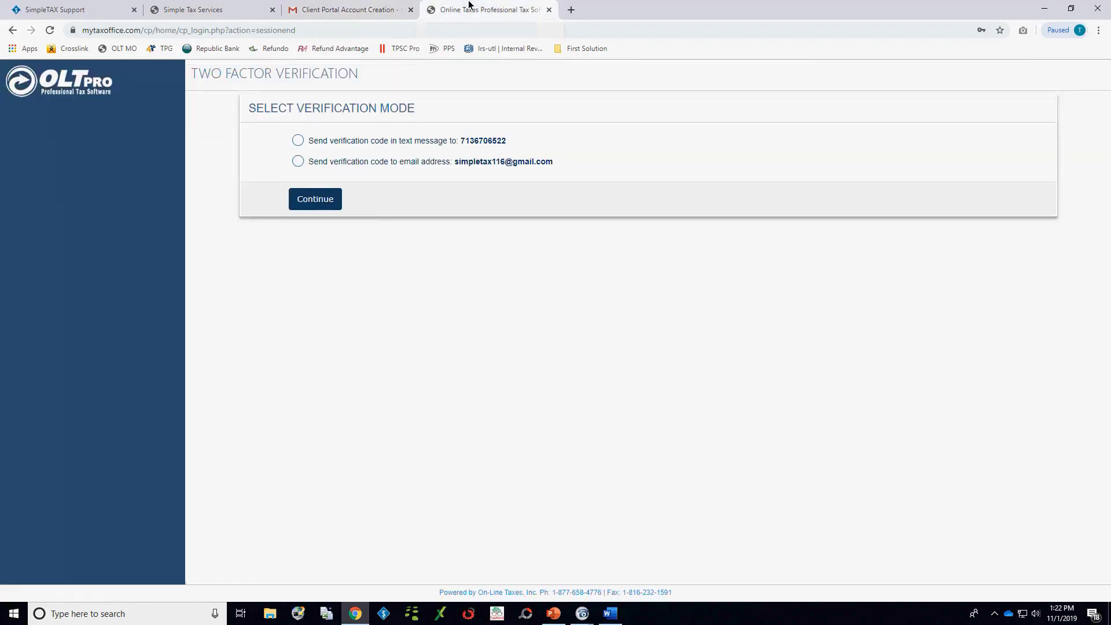
pyautogui.click(293, 162)
pyautogui.click(314, 200)
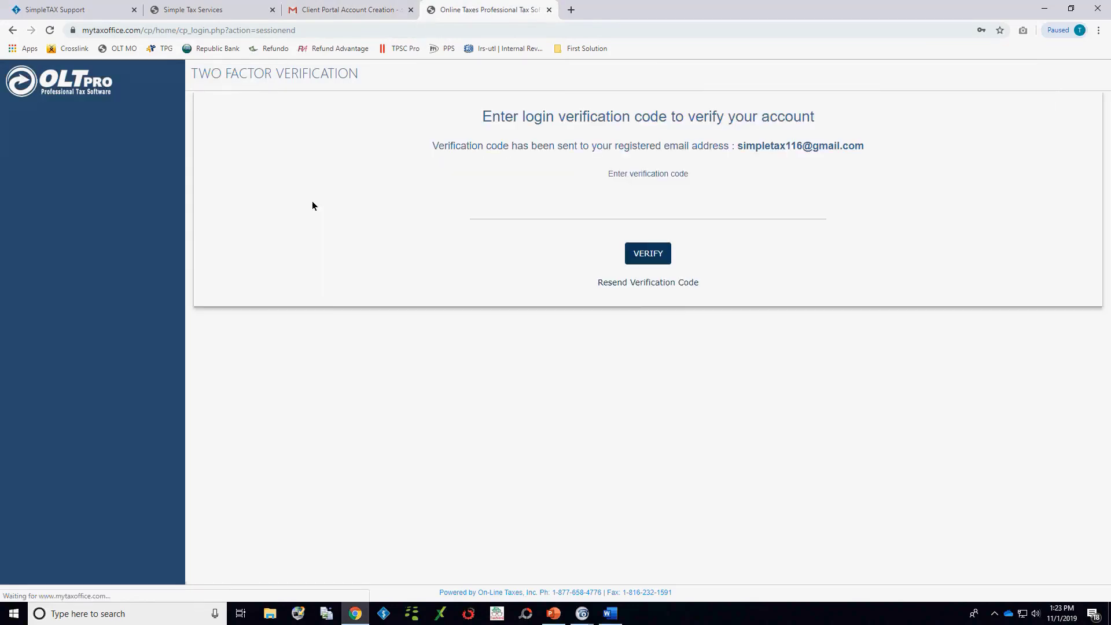
# Step: Copy the verification code from the newest Login Security message in Gmail, enter it in the client portal and verify the account
pyautogui.click(324, 9)
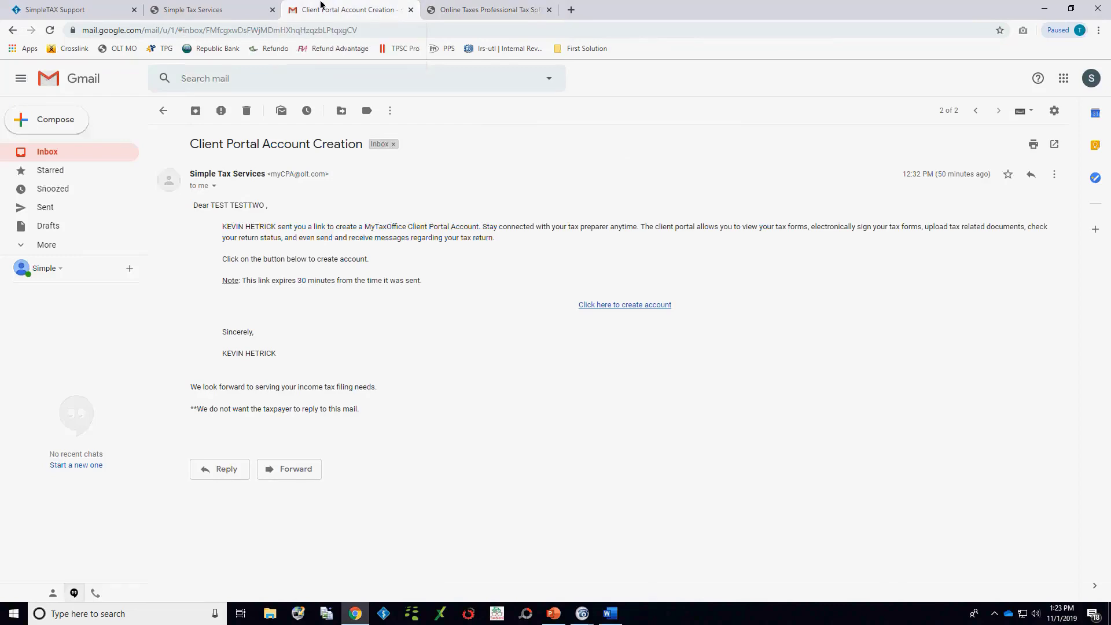
pyautogui.click(44, 151)
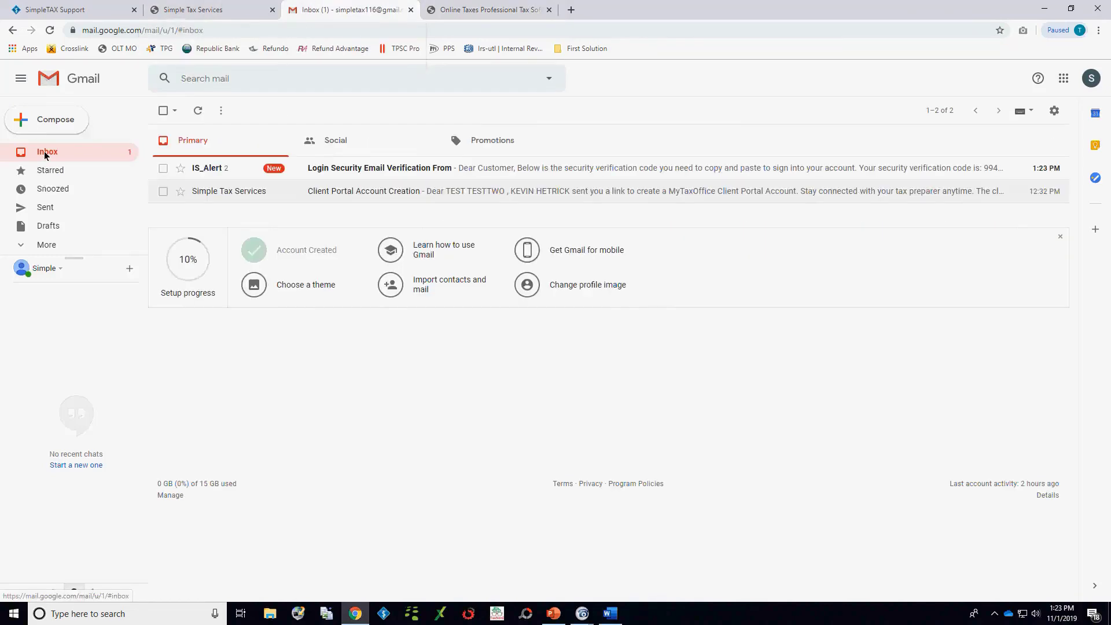
pyautogui.click(365, 171)
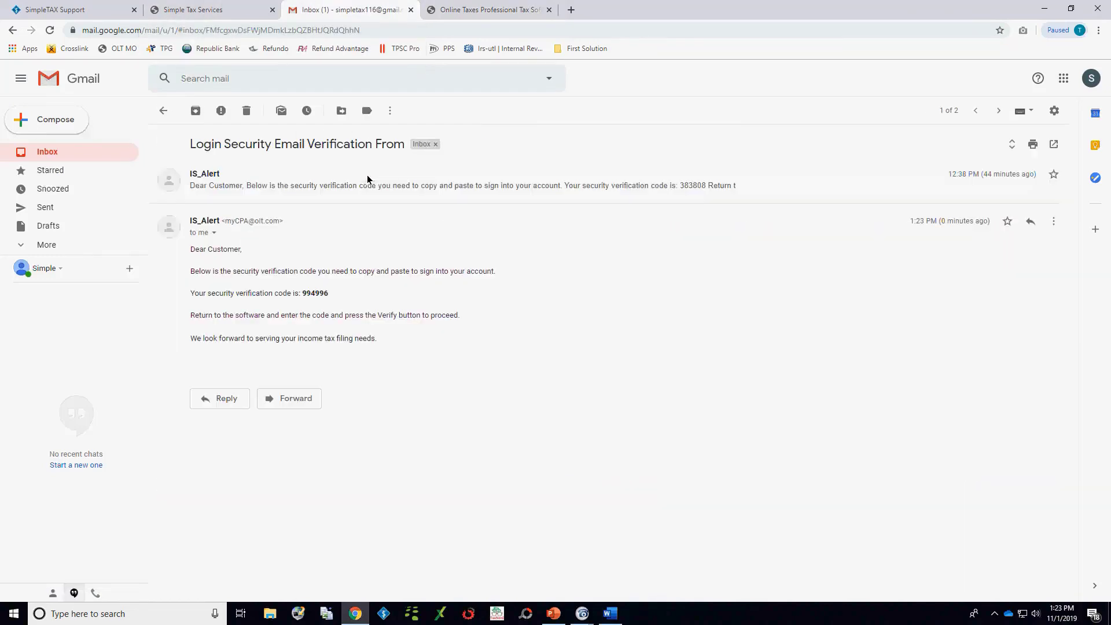
pyautogui.doubleClick(315, 293)
pyautogui.hotkey('ctrl', 'c')
pyautogui.click(489, 9)
pyautogui.click(587, 205)
pyautogui.hotkey('ctrl', 'v')
pyautogui.click(648, 254)
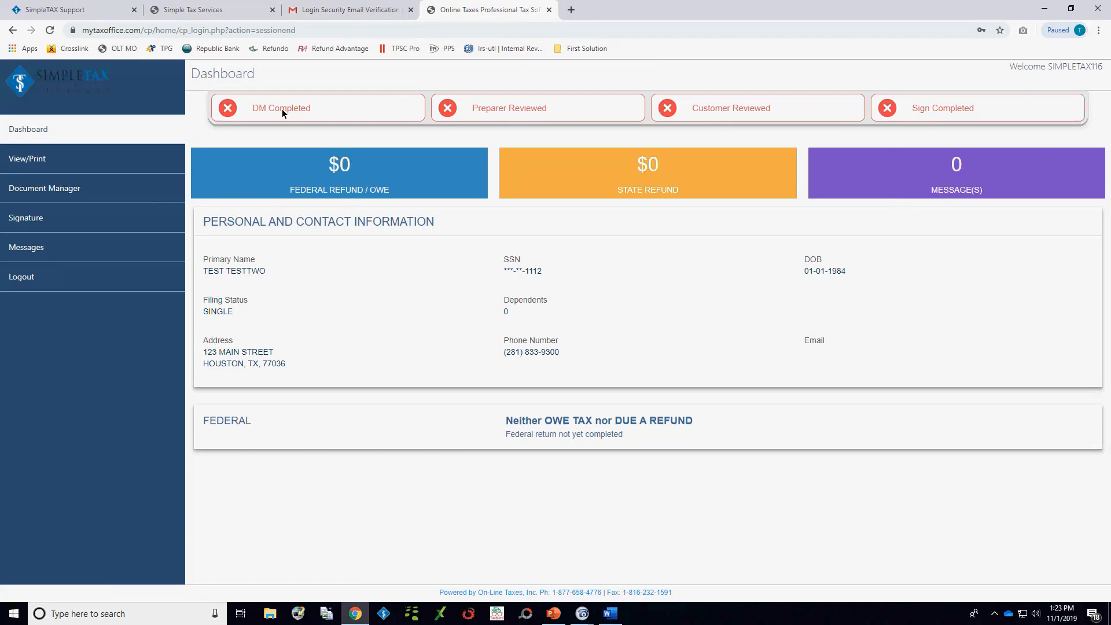
# Step: View the taxpayer's post-session letter from the printable return documents in the client portal and close it
pyautogui.click(65, 164)
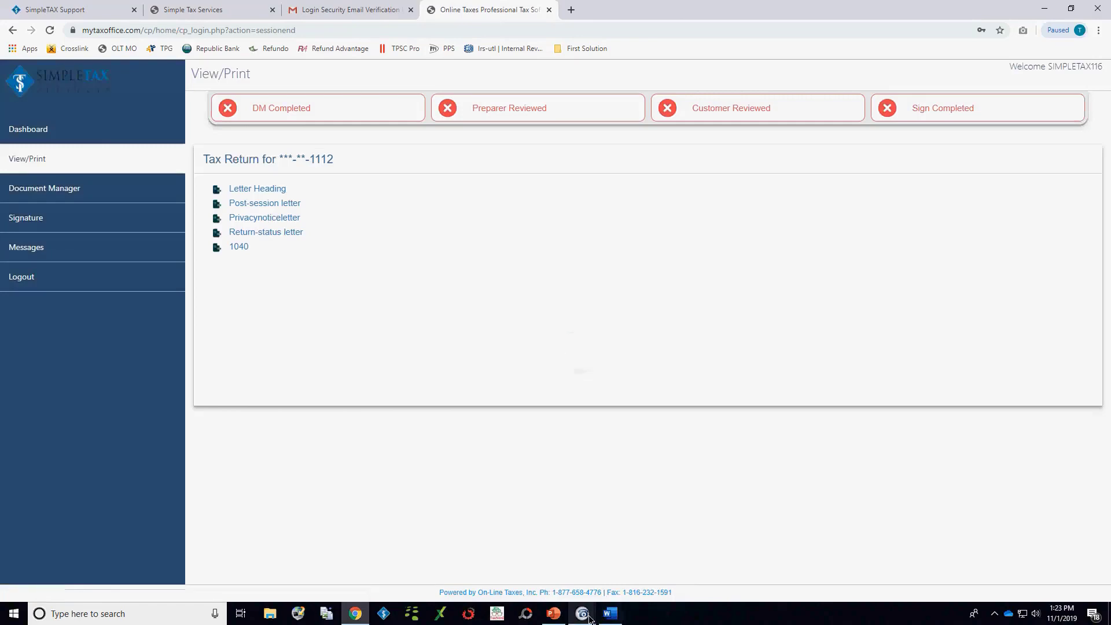
pyautogui.click(271, 203)
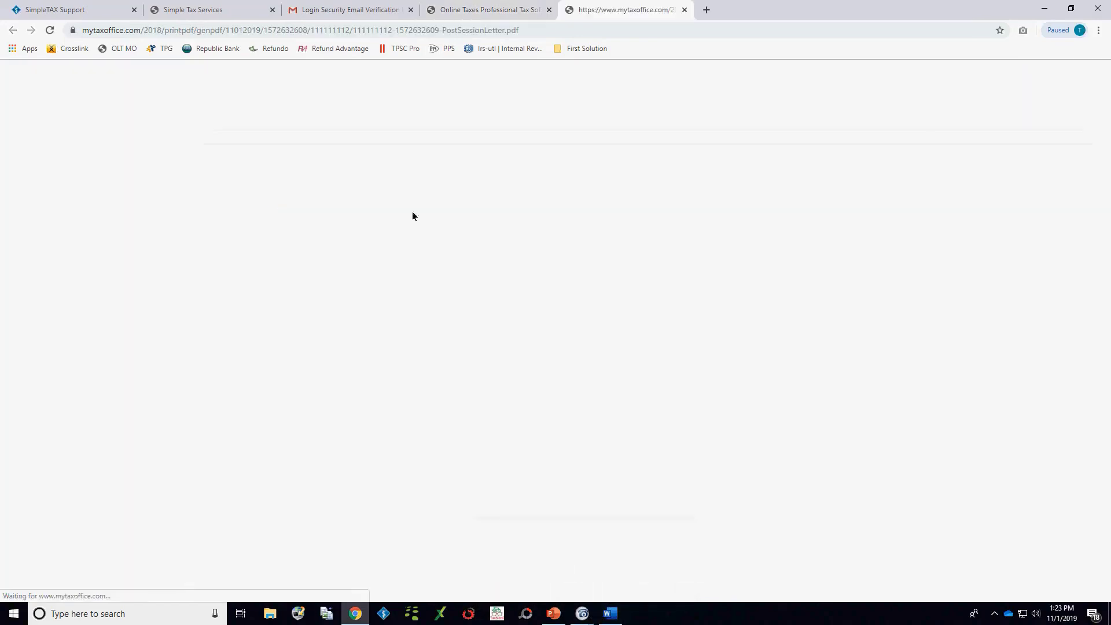
pyautogui.click(687, 10)
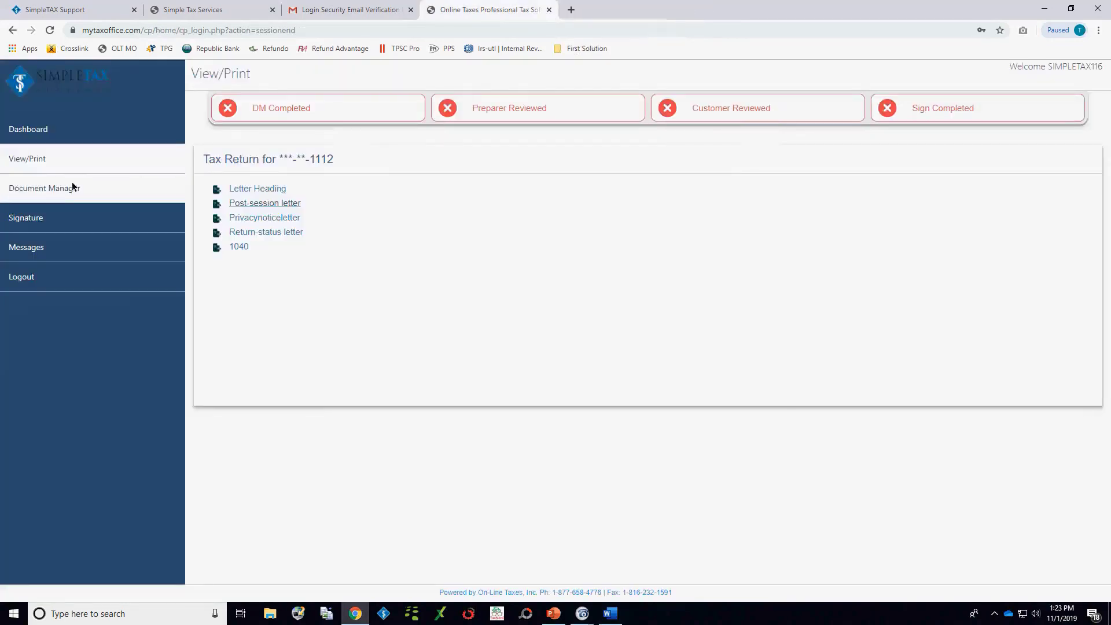
# Step: Start a new document upload in the portal's document manager with the description "document" and the type Other
pyautogui.click(55, 195)
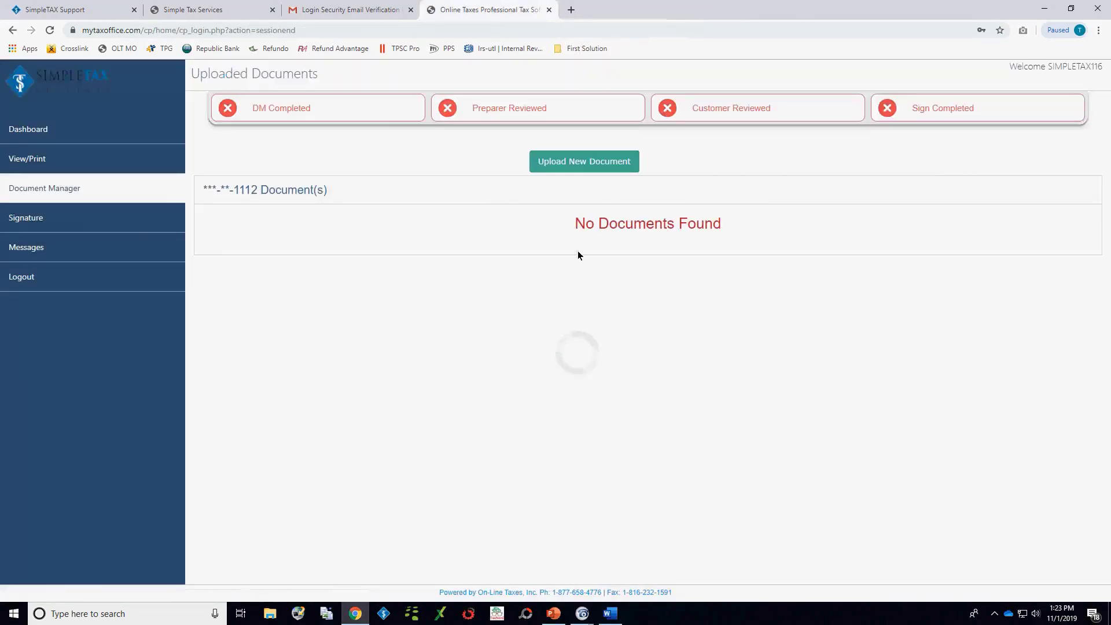
pyautogui.click(579, 166)
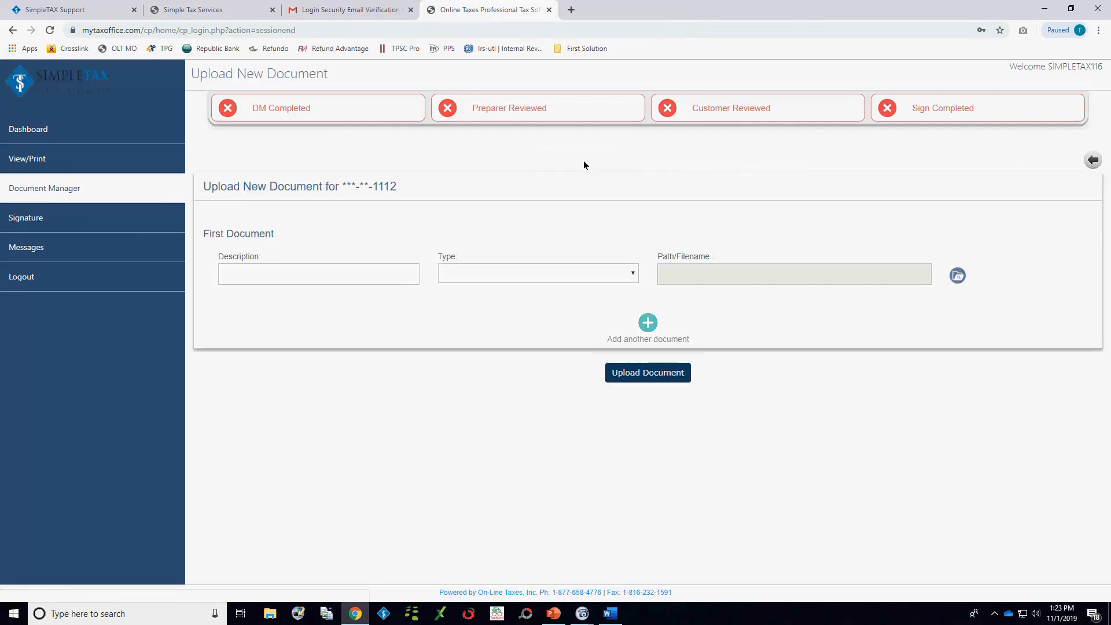
pyautogui.click(279, 275)
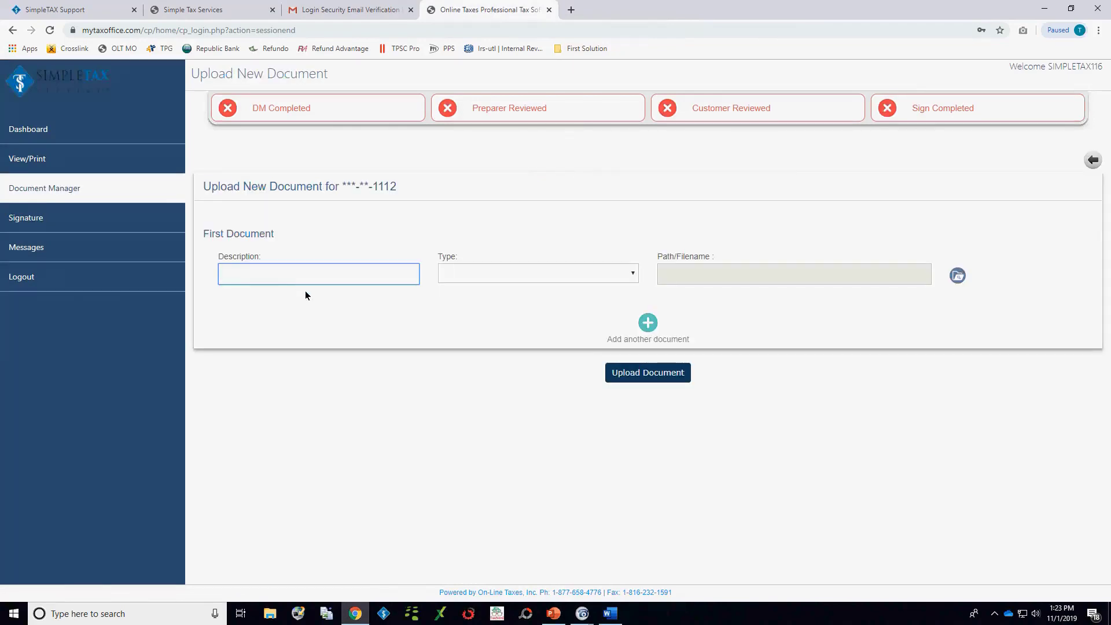
pyautogui.write('document')
pyautogui.press('Tab')
pyautogui.press('Down')
pyautogui.press('Down')
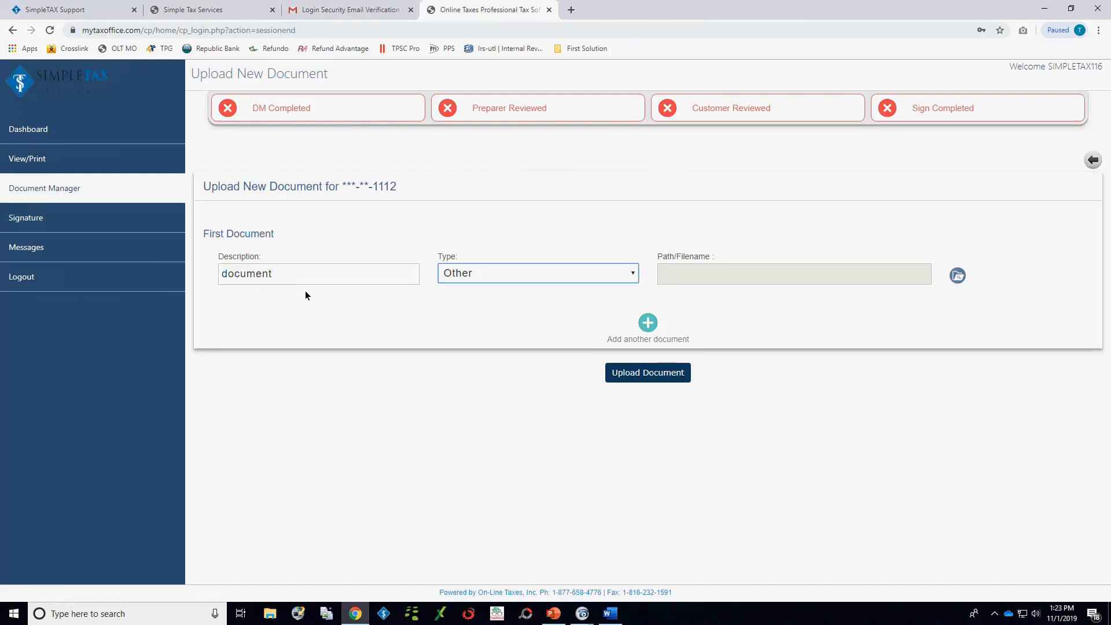
# Step: Select SimpleTAX 2017 Rebate Agreement.pdf from the Downloads folder and try to upload it as the first document
pyautogui.click(959, 276)
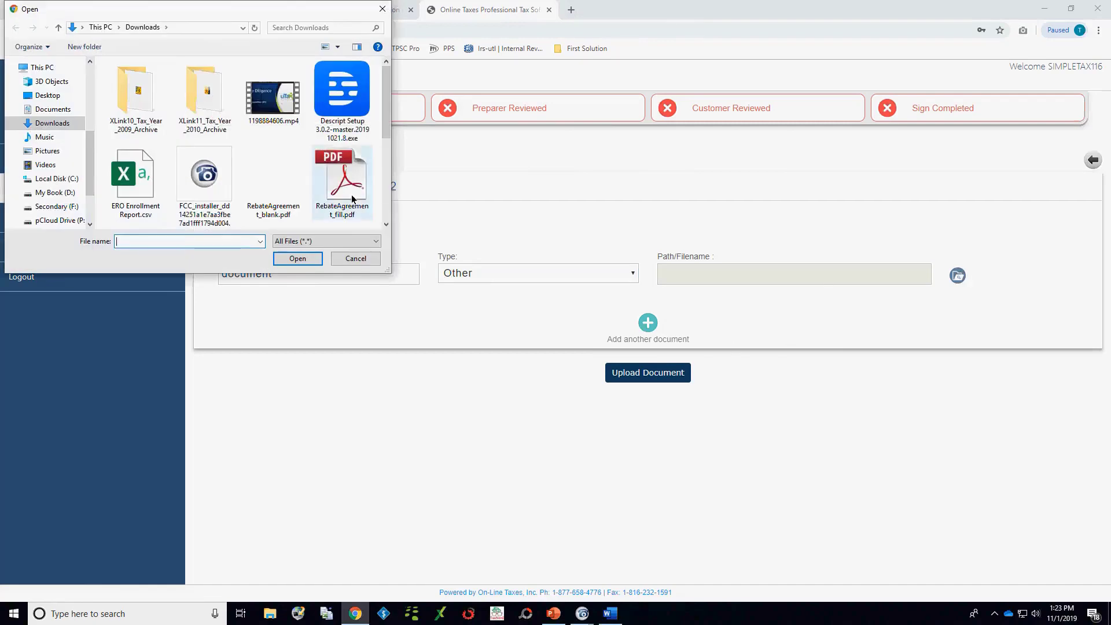
pyautogui.scroll(-1, 344, 130)
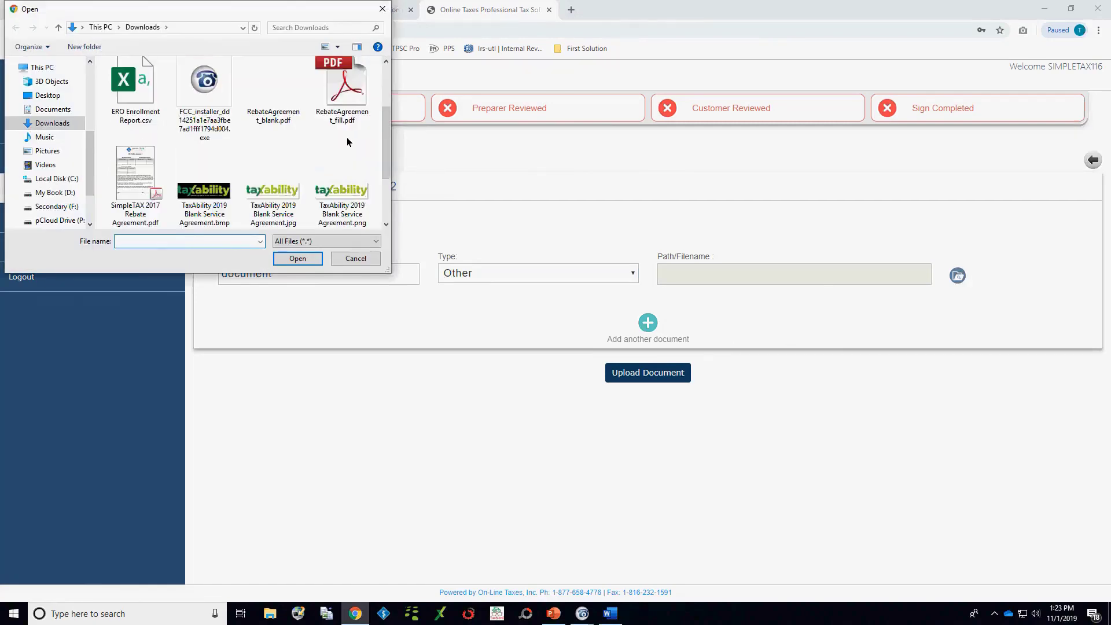
pyautogui.click(150, 174)
pyautogui.click(297, 258)
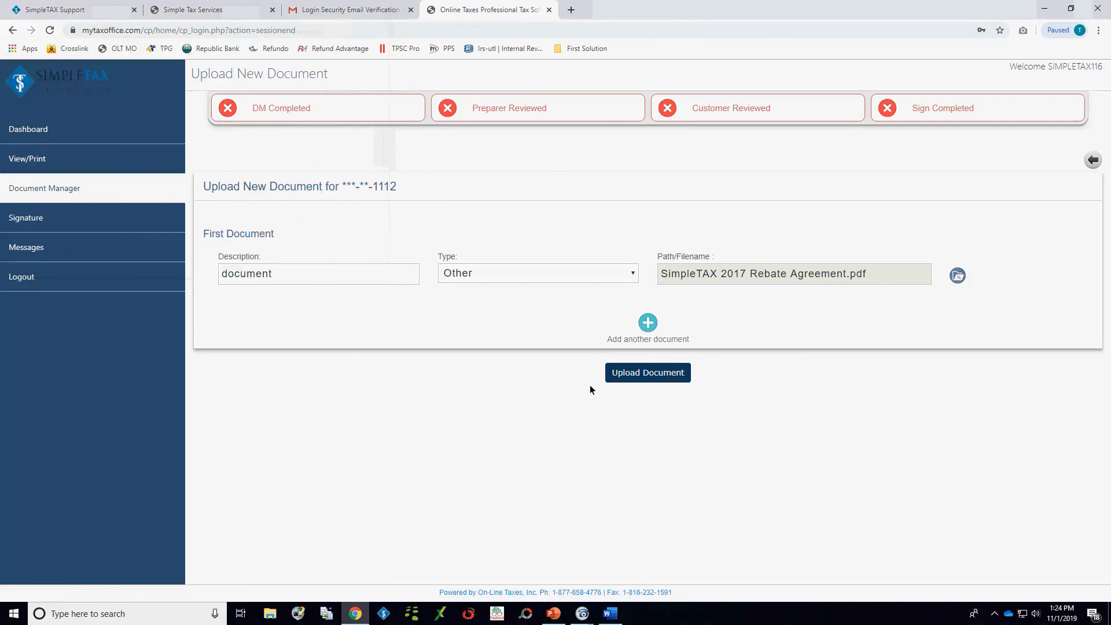
pyautogui.click(647, 374)
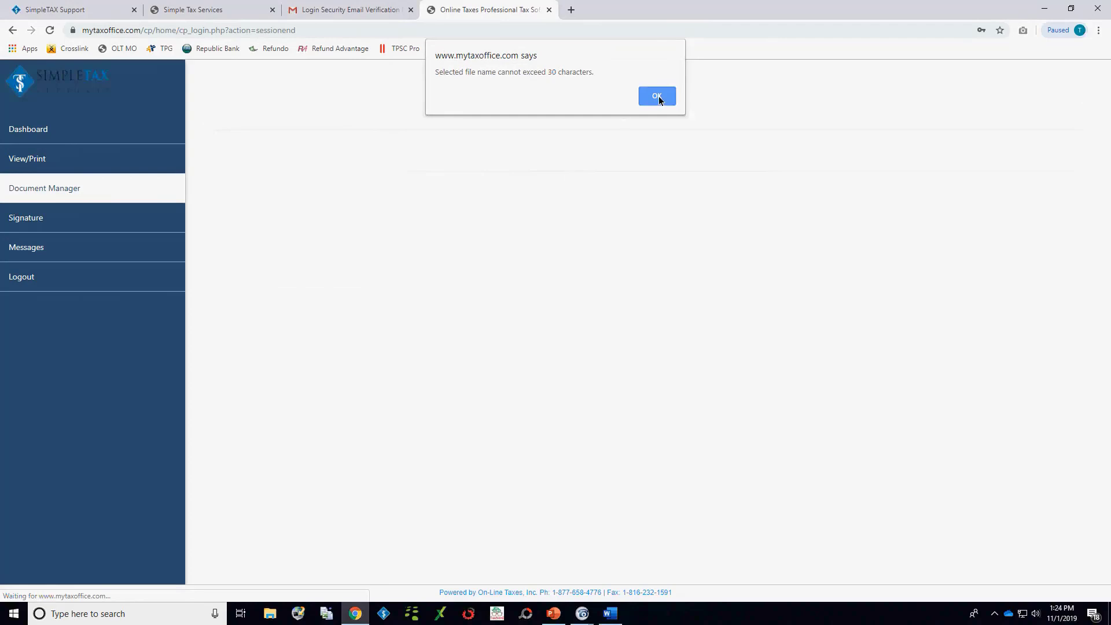
pyautogui.click(657, 96)
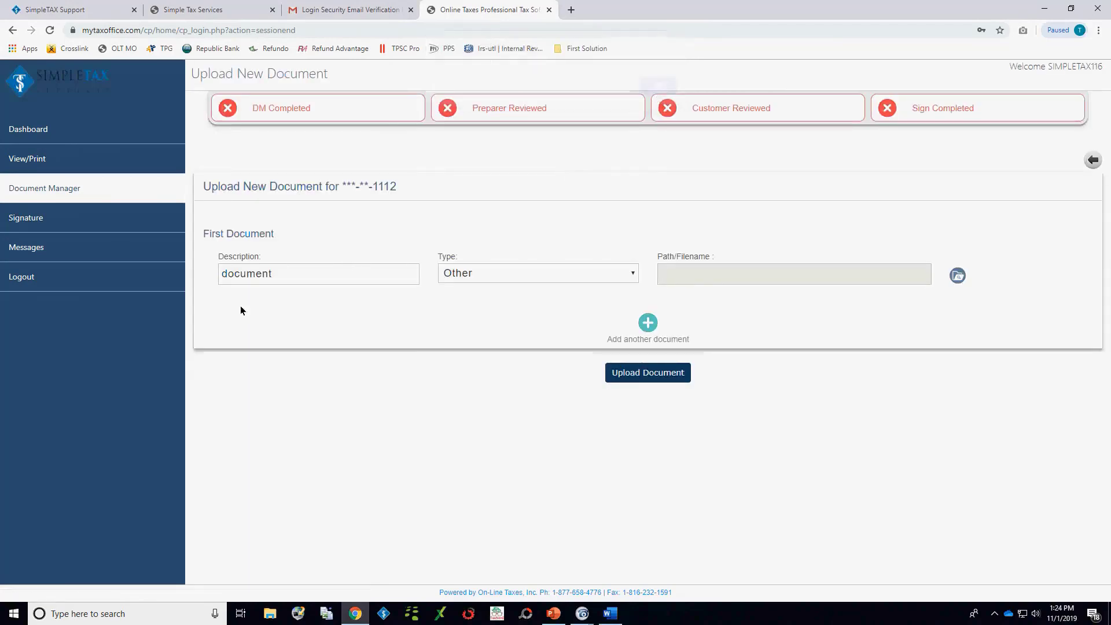
# Step: Look at the portal's signature page and send the tax office a new message with the subject "Status" and the text "wheres my refund"
pyautogui.click(104, 220)
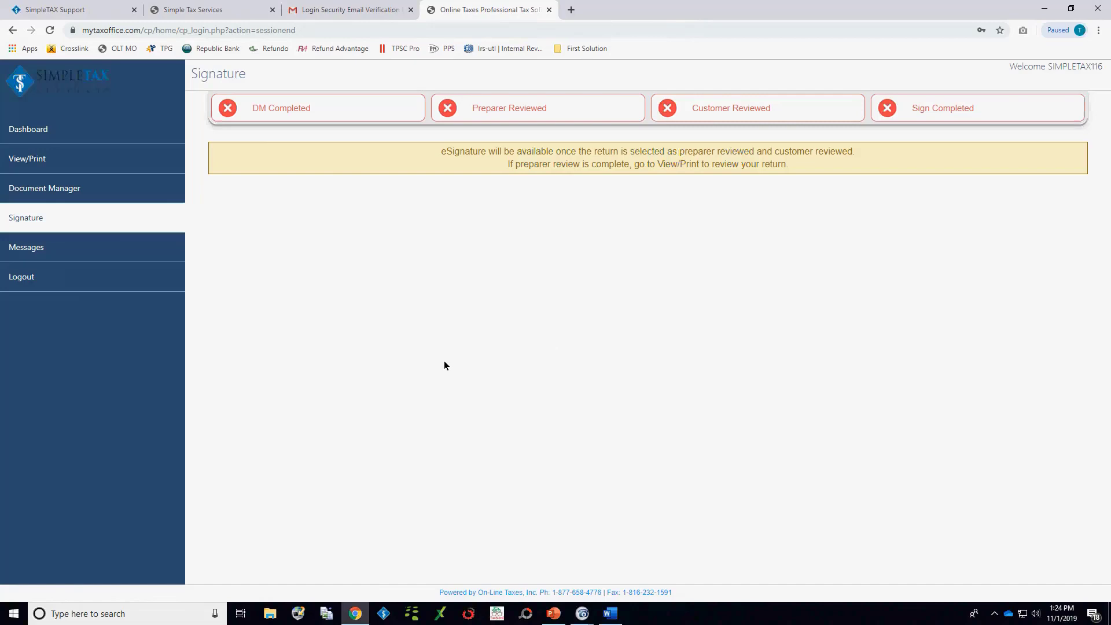
pyautogui.click(27, 250)
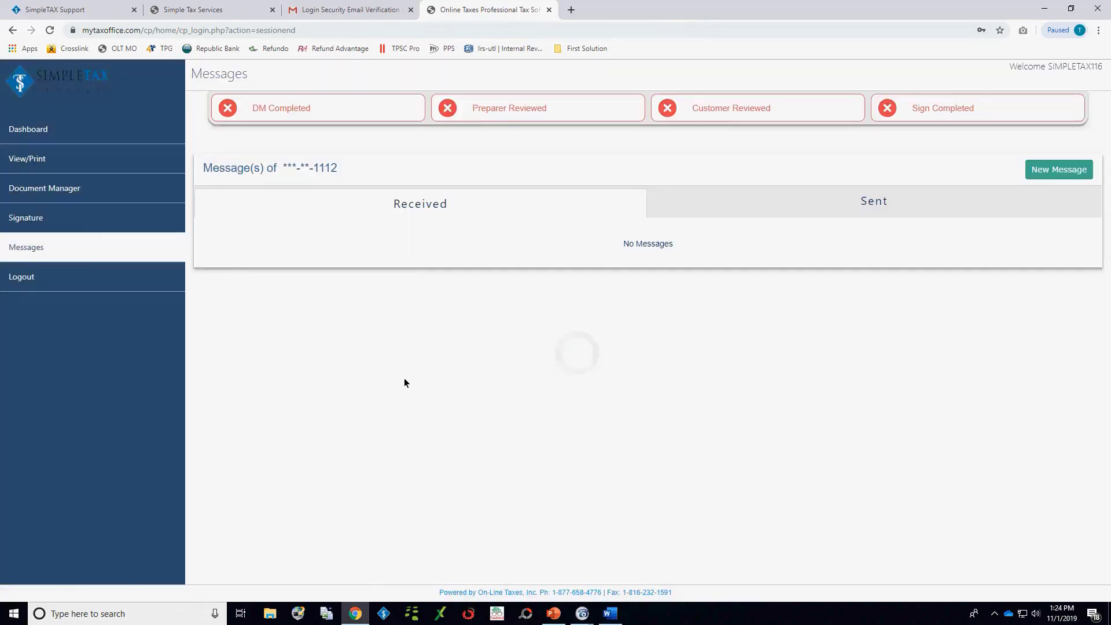
pyautogui.click(1071, 170)
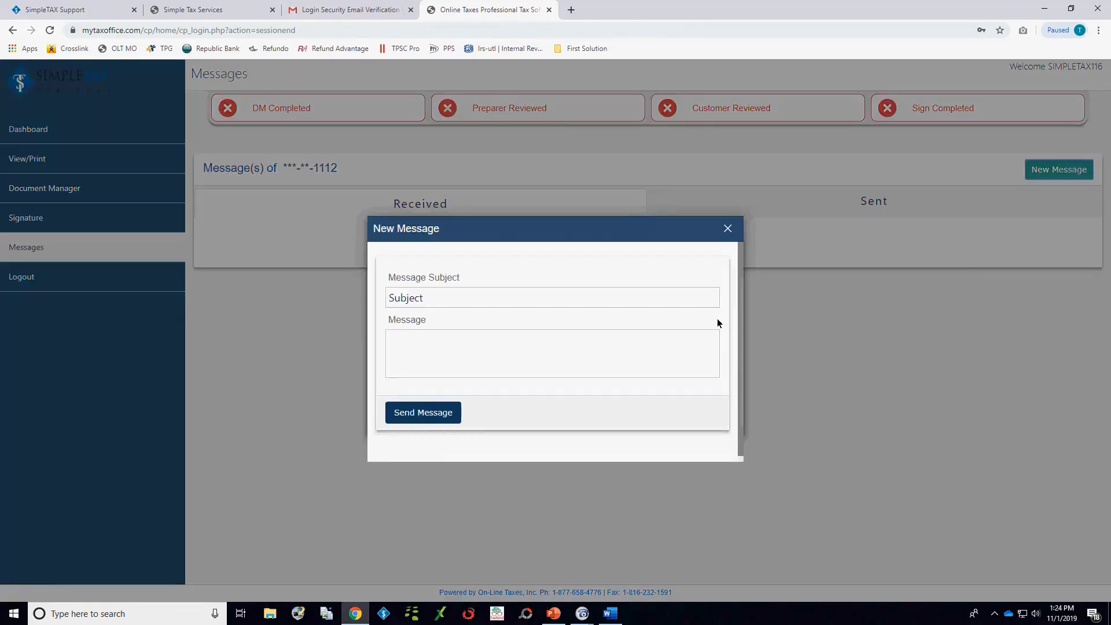
pyautogui.click(430, 295)
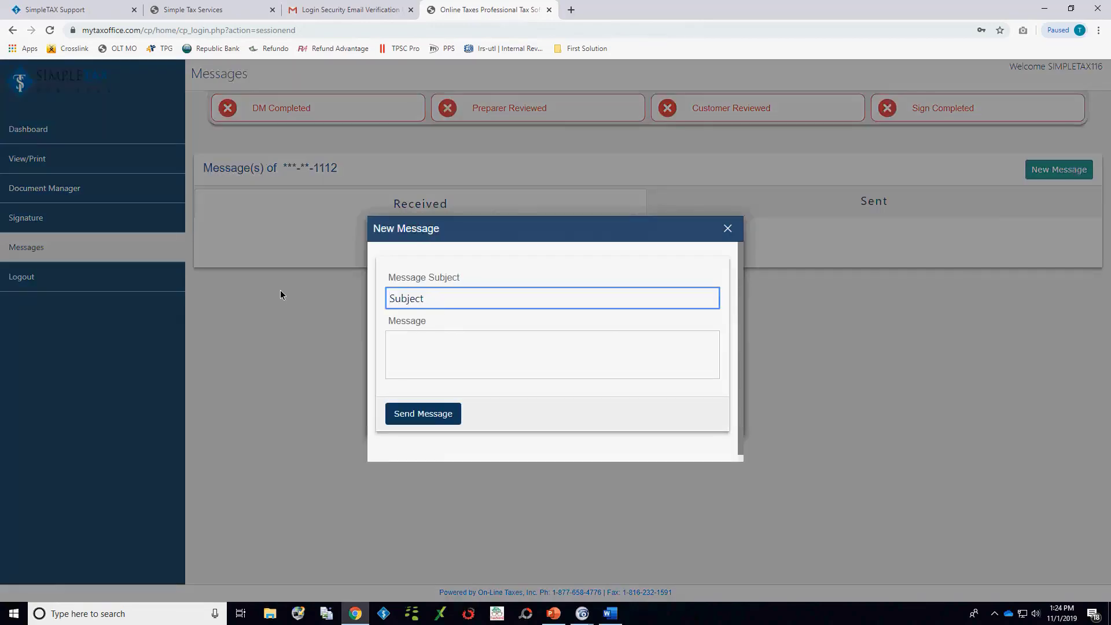
pyautogui.write('Status')
pyautogui.press('Tab')
pyautogui.write('w')
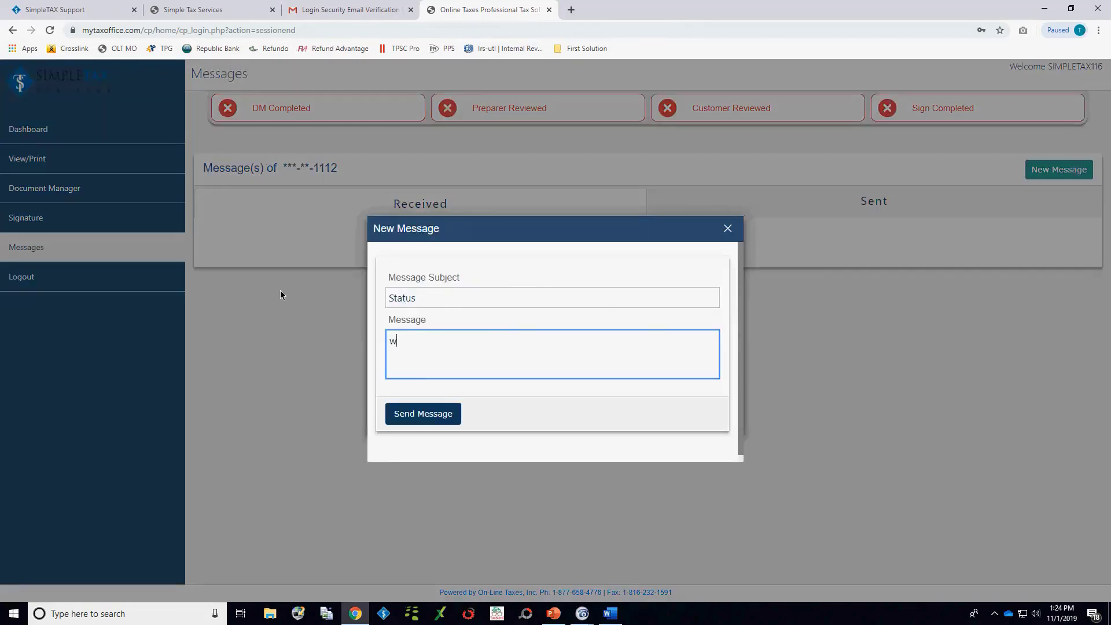
pyautogui.write("here's my refund?")
pyautogui.scroll(-1, 529, 374)
pyautogui.click(418, 407)
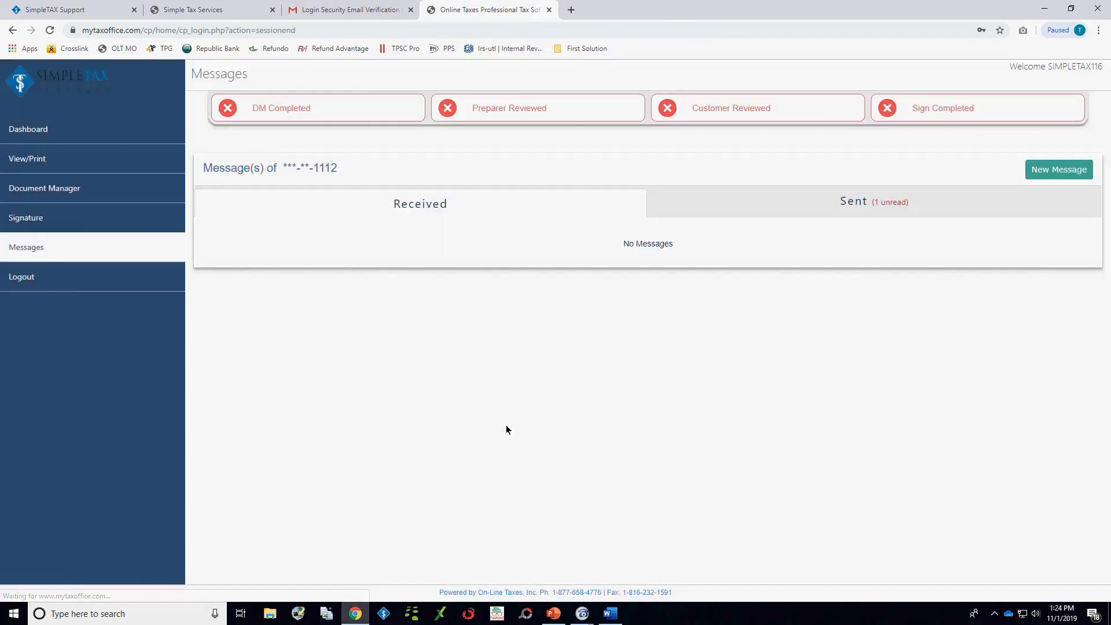
# Step: Switch to the Simple Tax Services preparer site and look over its client list and dashboard
pyautogui.click(70, 9)
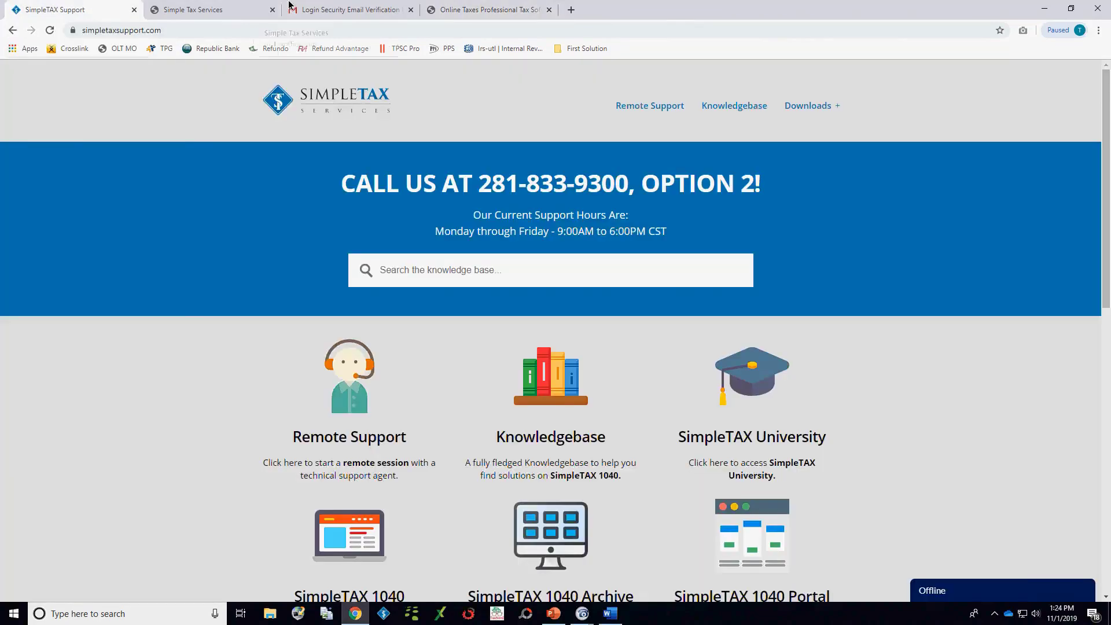
pyautogui.click(202, 6)
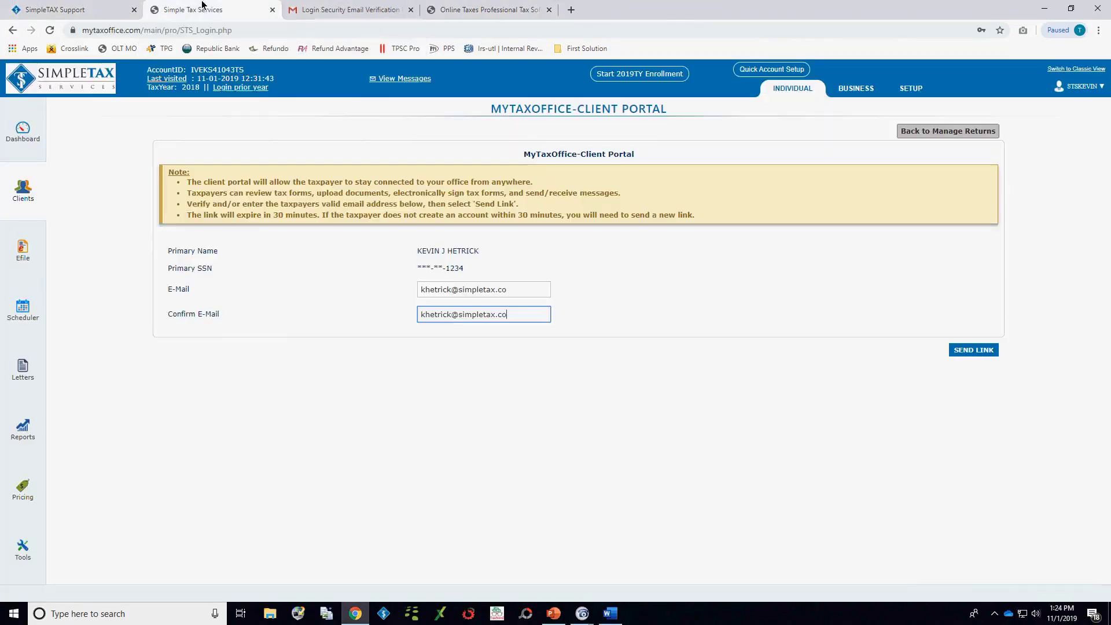
pyautogui.click(36, 215)
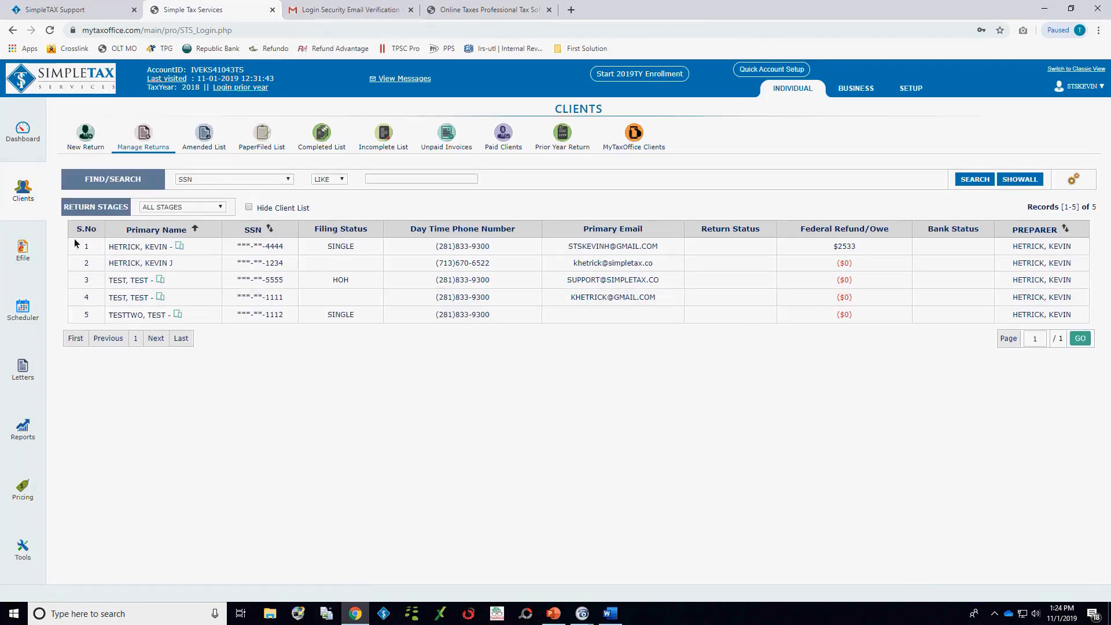
pyautogui.click(22, 130)
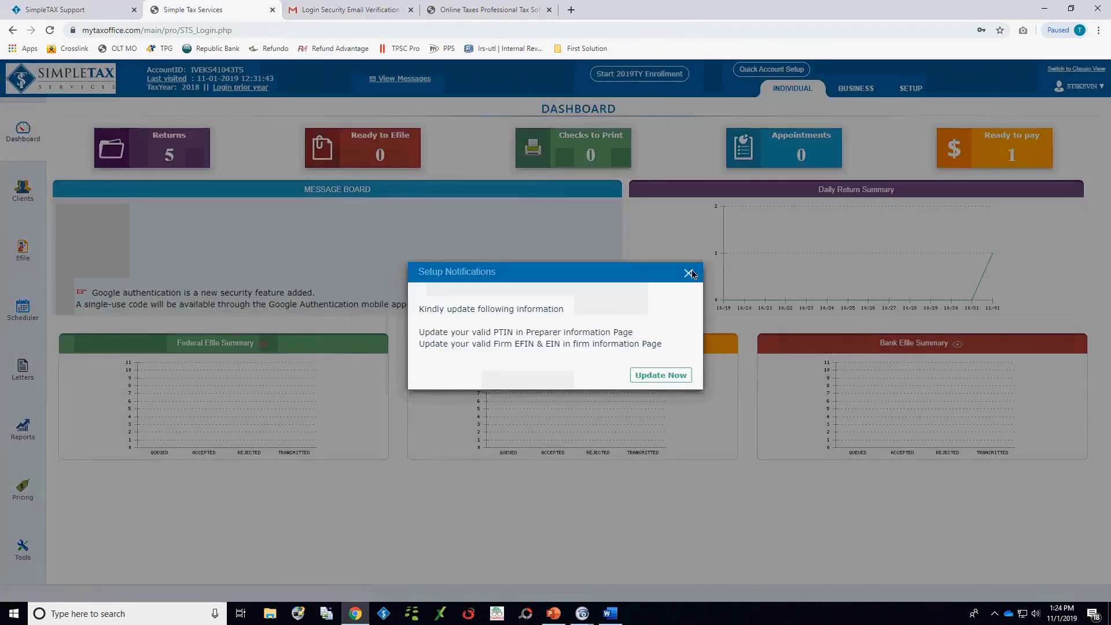
pyautogui.click(689, 272)
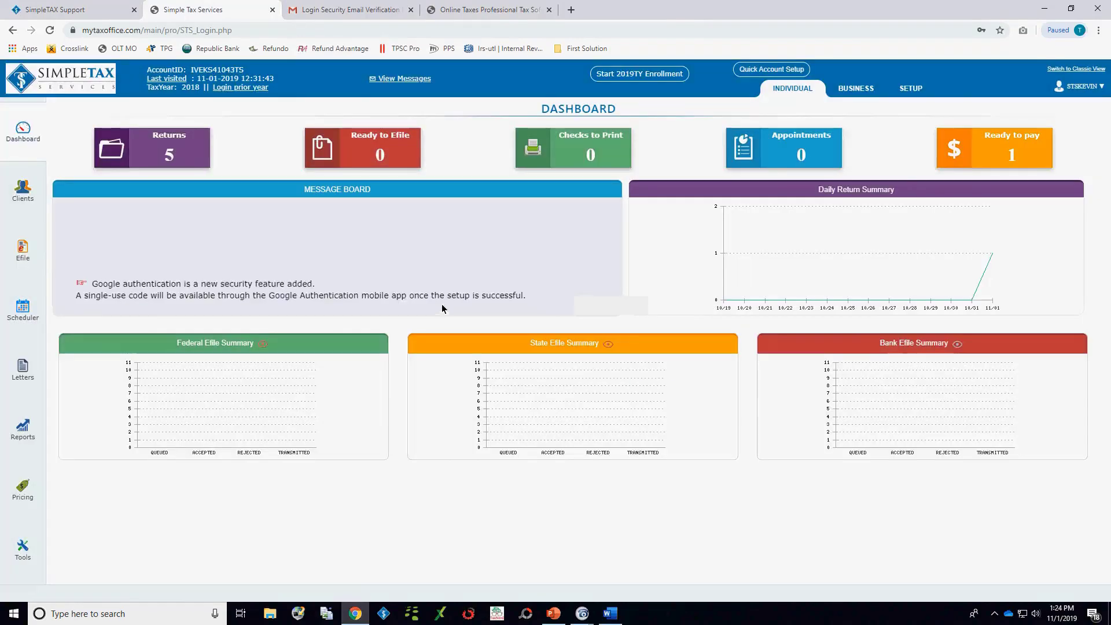
pyautogui.click(22, 190)
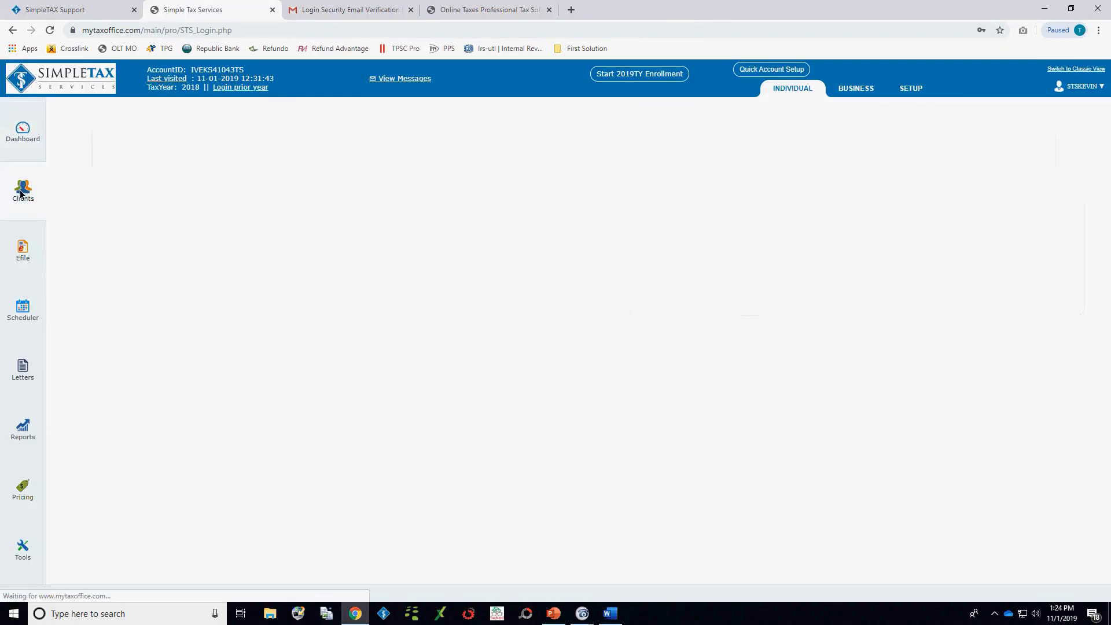
# Step: Check the preparer's Account, Tax Return, General and Rejections messages for the taxpayer's message
pyautogui.click(415, 79)
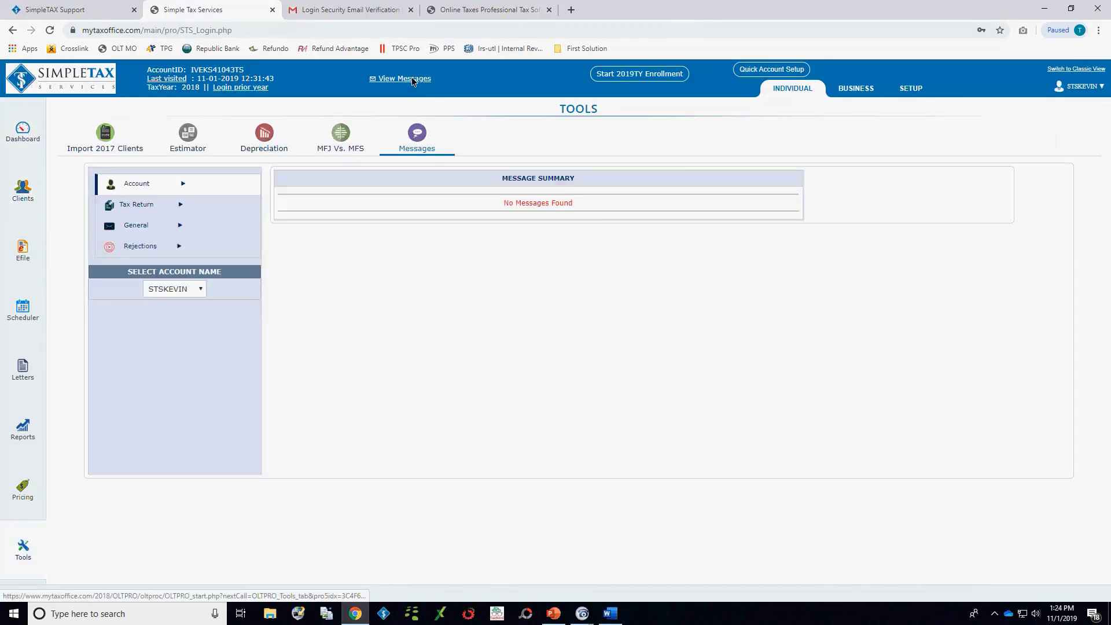
pyautogui.click(142, 208)
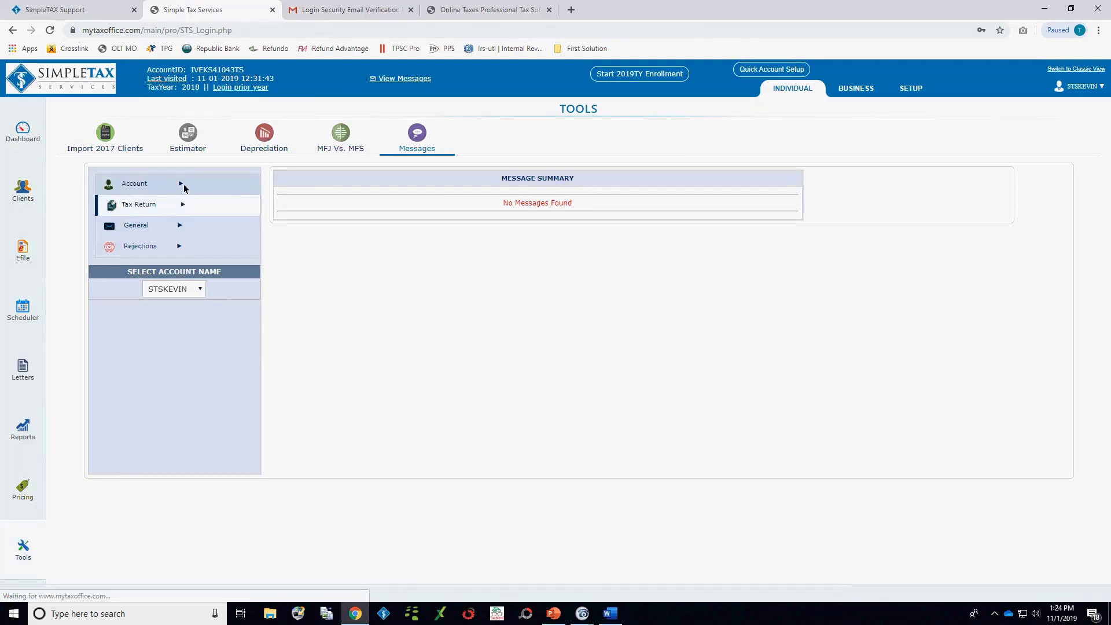
pyautogui.click(181, 184)
pyautogui.click(126, 224)
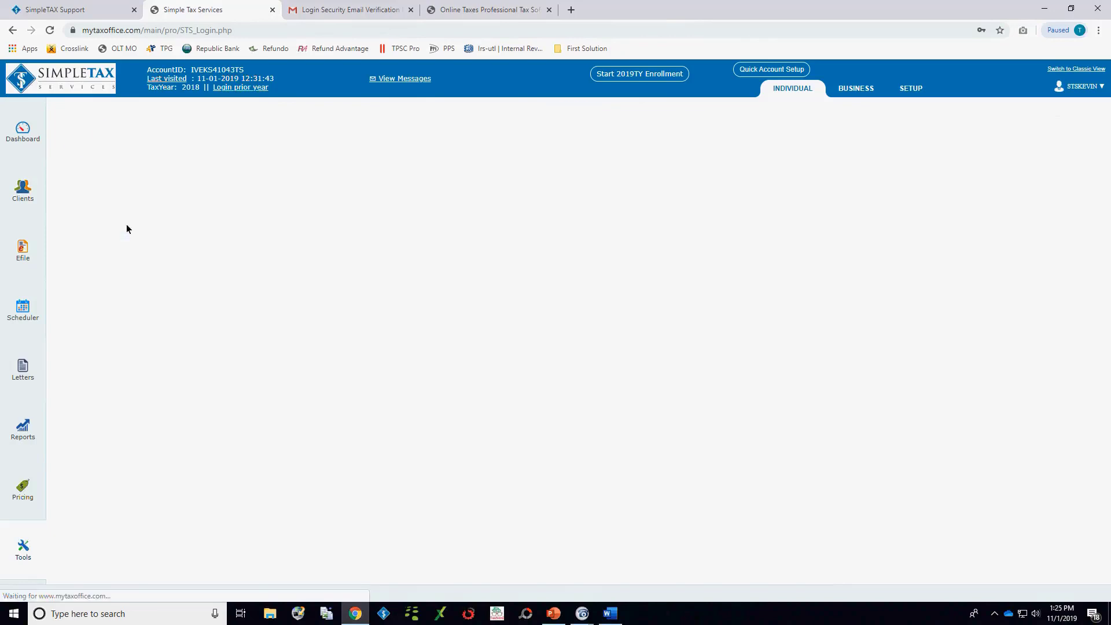
pyautogui.click(177, 250)
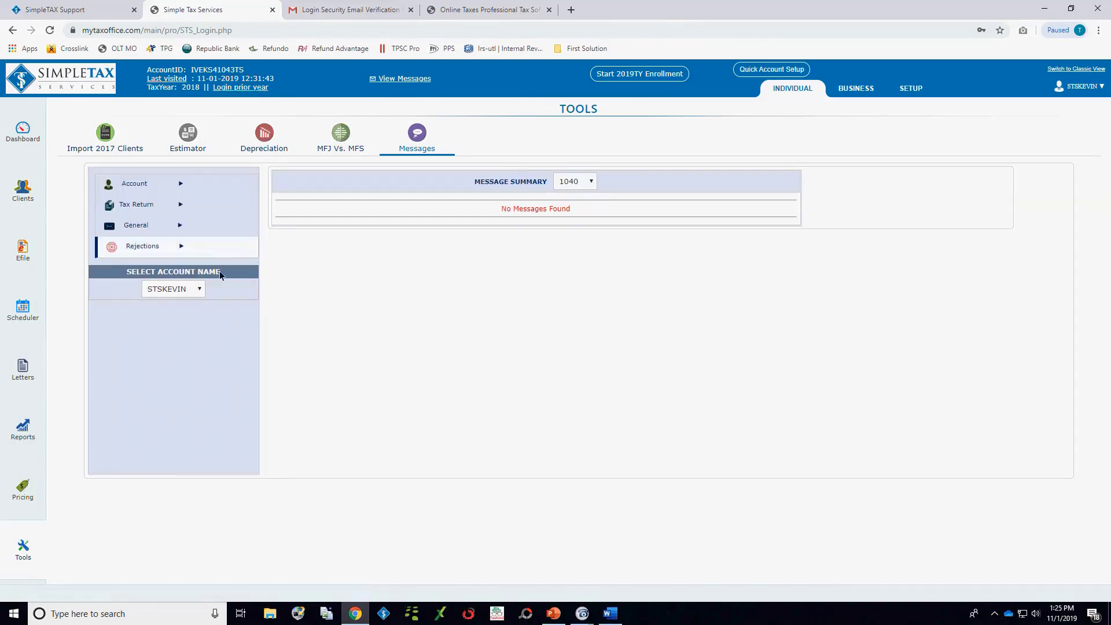
pyautogui.click(198, 289)
pyautogui.click(194, 312)
# Step: Open the MyTaxOffice app return management page for the fifth client in the returns list
pyautogui.click(11, 197)
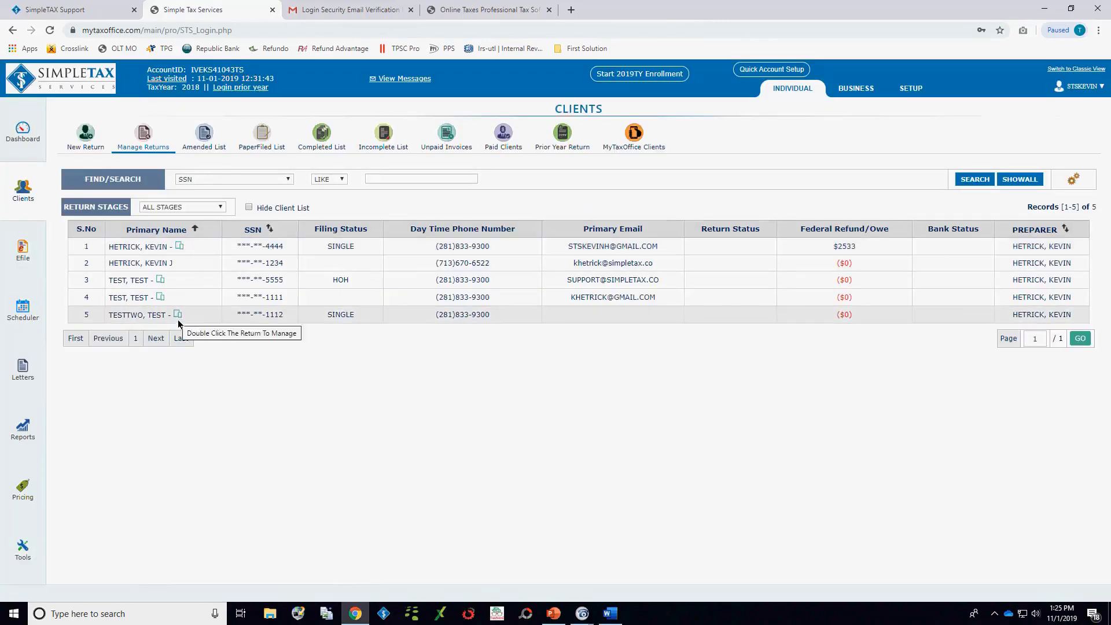
pyautogui.click(930, 315)
pyautogui.click(955, 175)
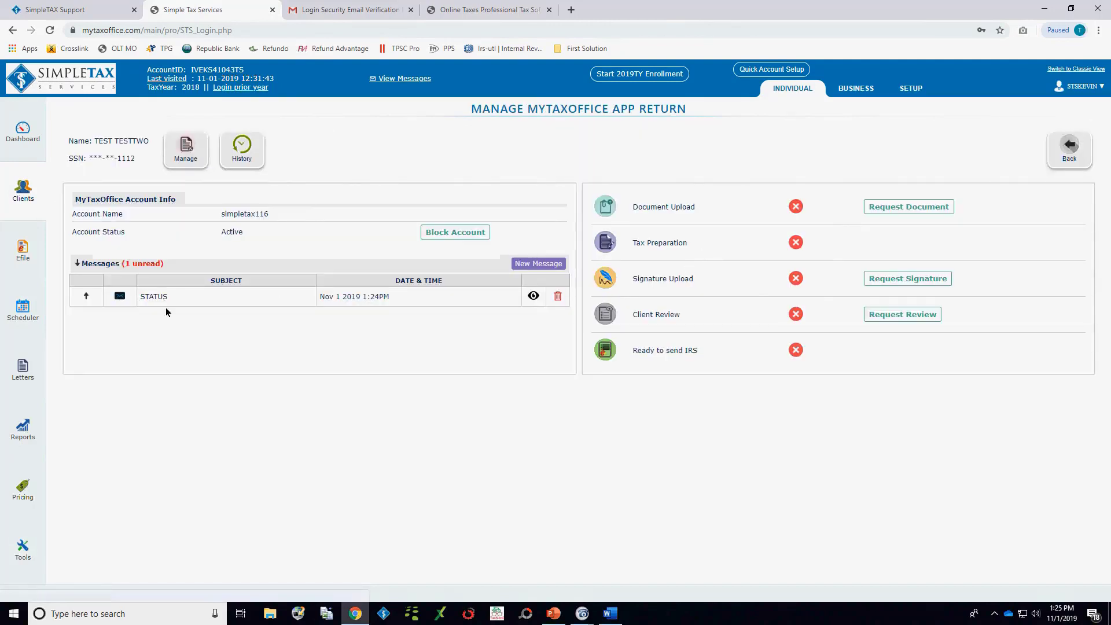
# Step: Open the taxpayer's Status message and send a reply with the subject "Status" and the text "Your refund is due to fund next week."
pyautogui.click(533, 296)
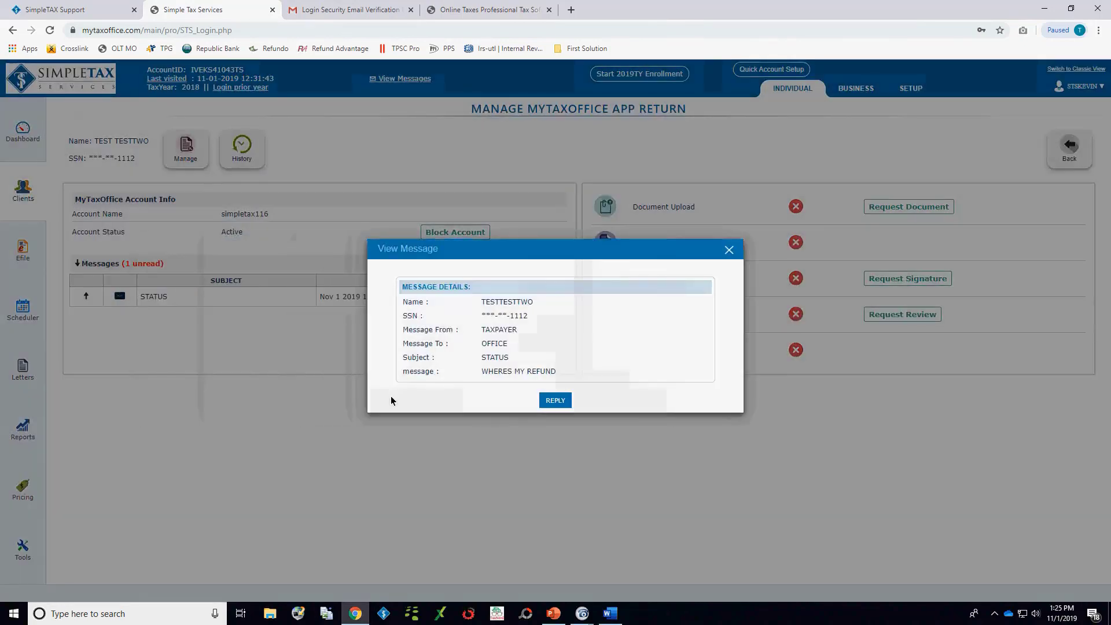
pyautogui.click(548, 400)
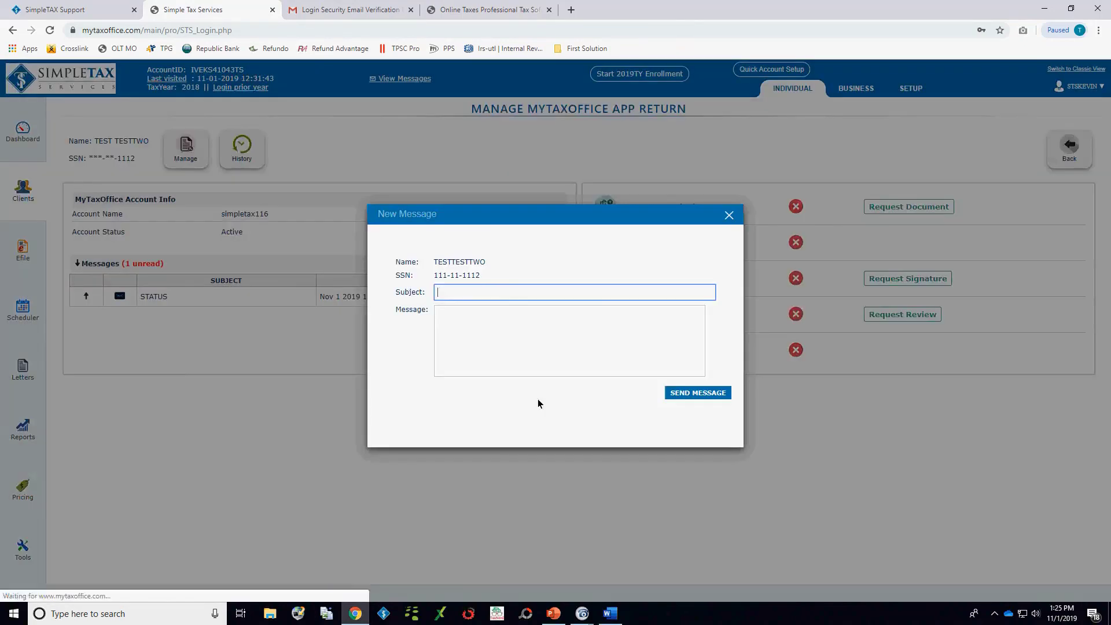
pyautogui.write('Status')
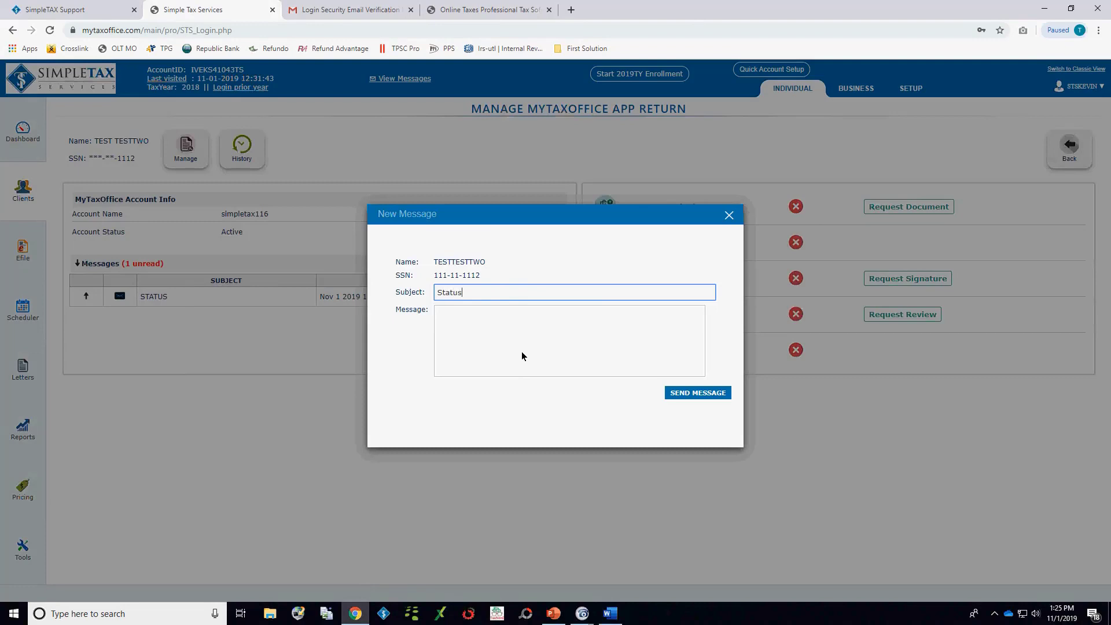
pyautogui.press('Tab')
pyautogui.write('Your r')
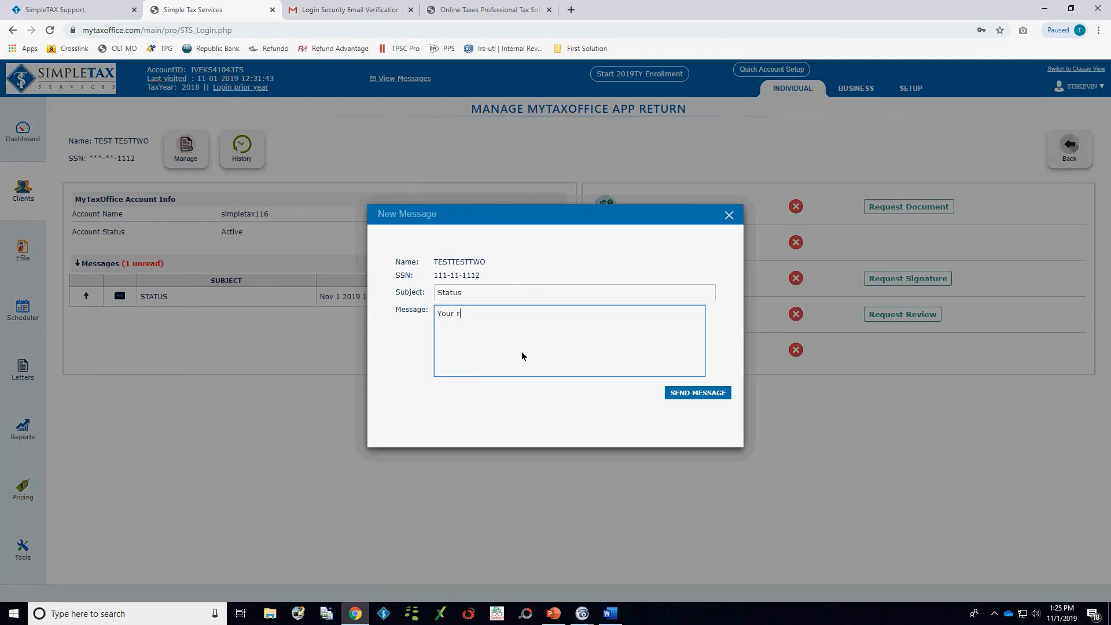
pyautogui.write('efund is due to fund next week.')
pyautogui.click(711, 393)
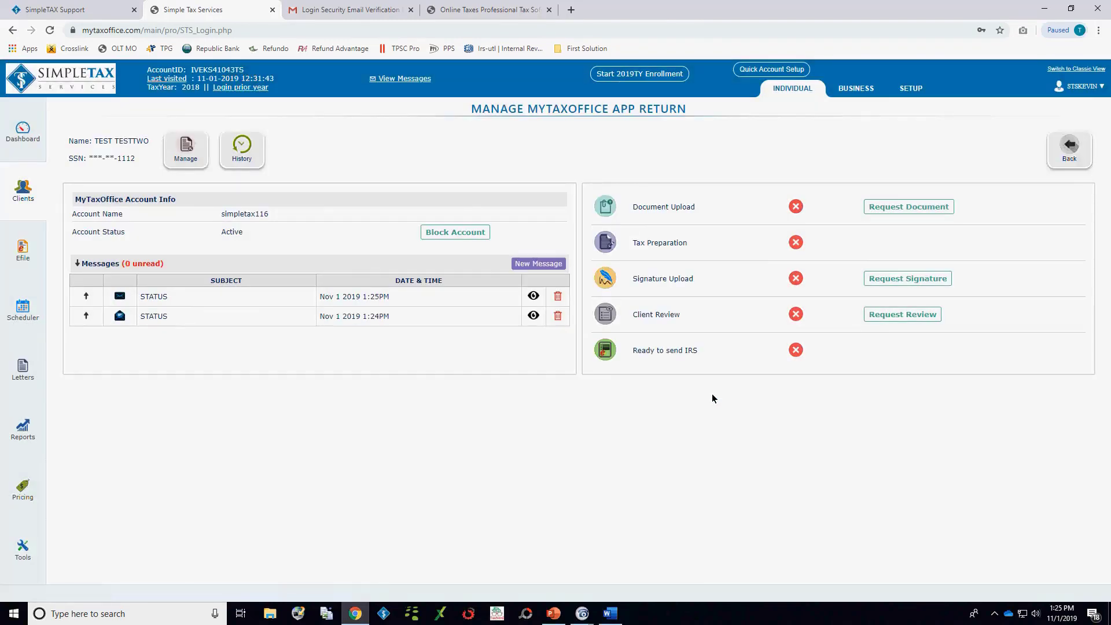
# Step: Send the client a document upload request, close the follow-up message form unsent and leave the app return management page
pyautogui.click(926, 207)
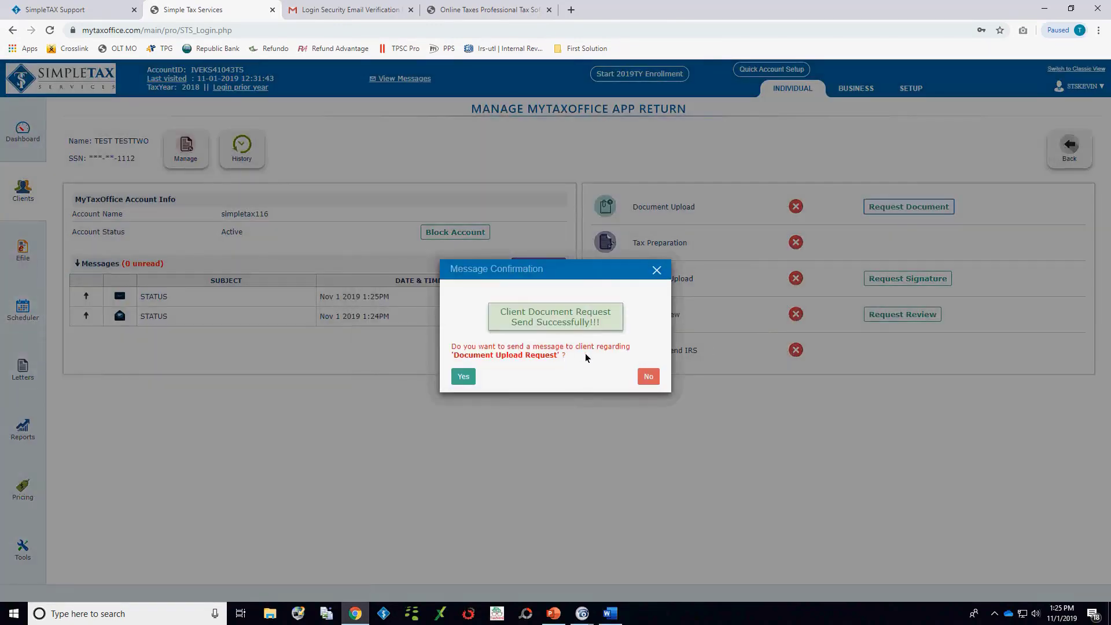
pyautogui.click(464, 377)
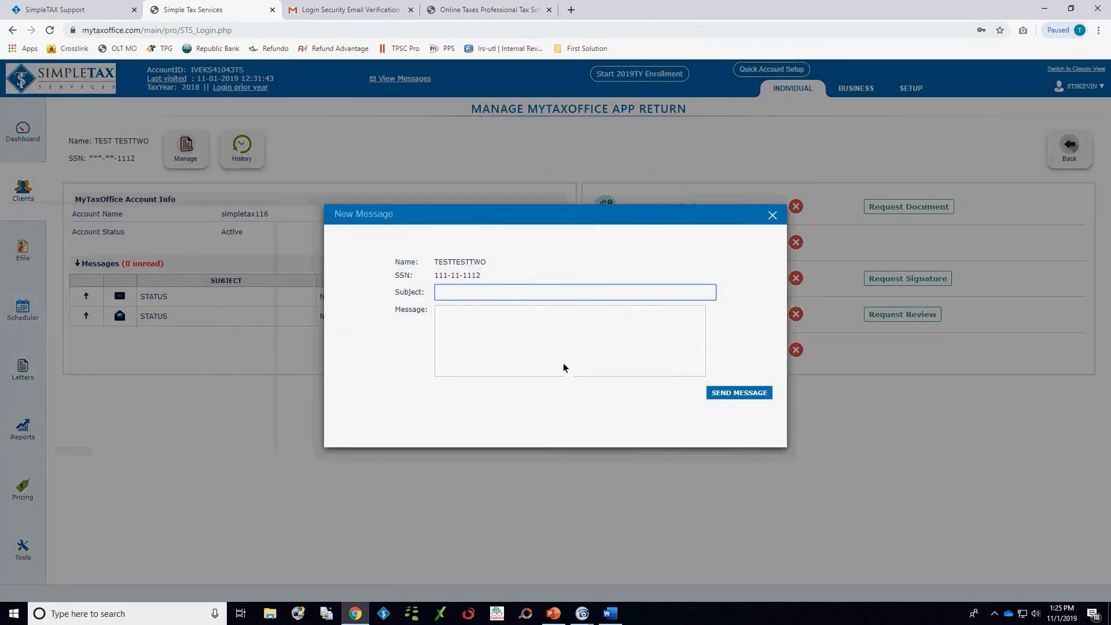
pyautogui.click(773, 216)
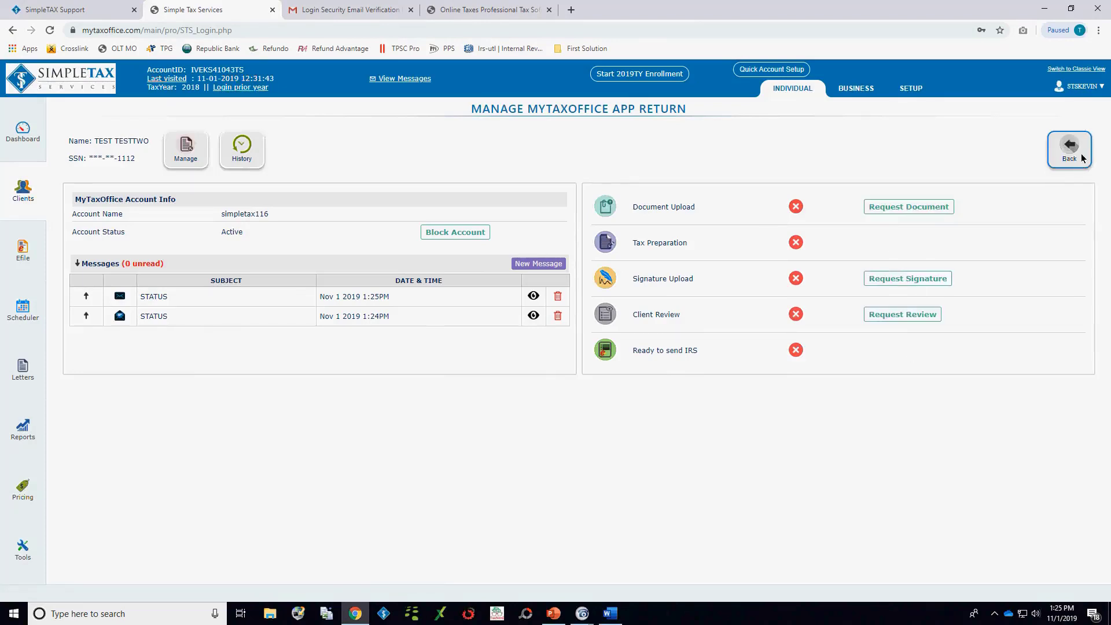
pyautogui.click(1081, 154)
# Step: Check the taxpayer's portal dashboard, log out of the portal, close it and go back to the preparer site
pyautogui.click(473, 11)
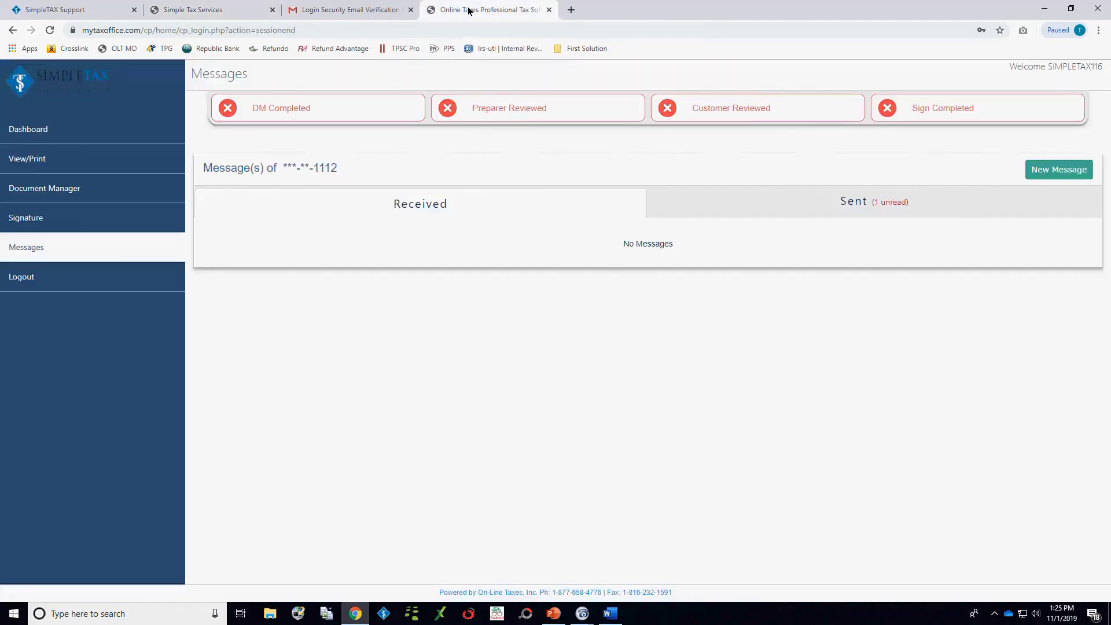
pyautogui.click(37, 135)
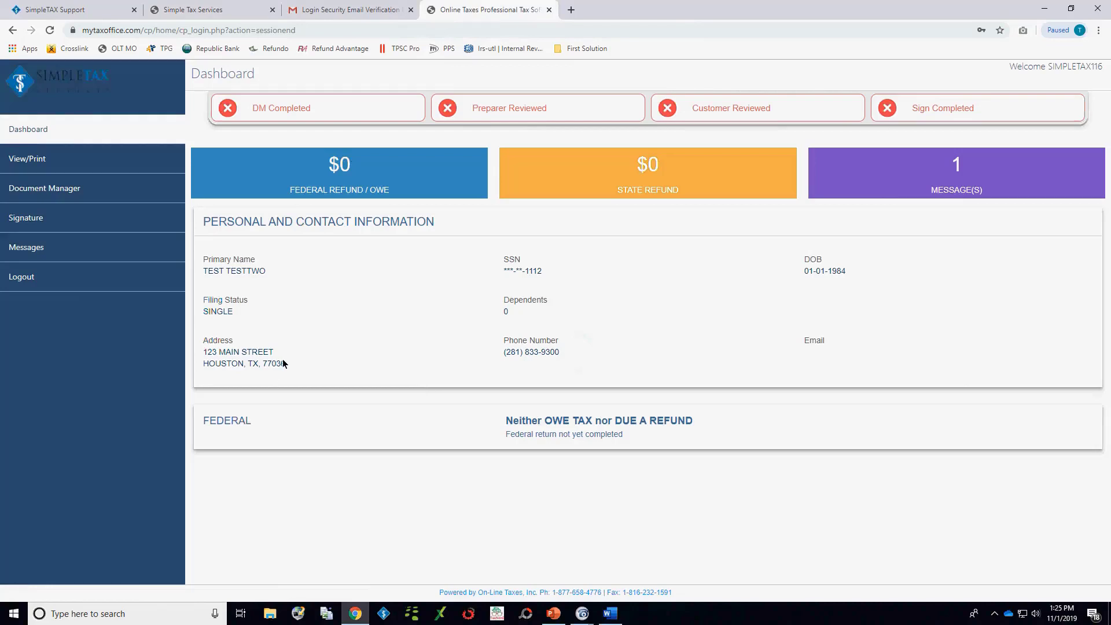
pyautogui.click(17, 277)
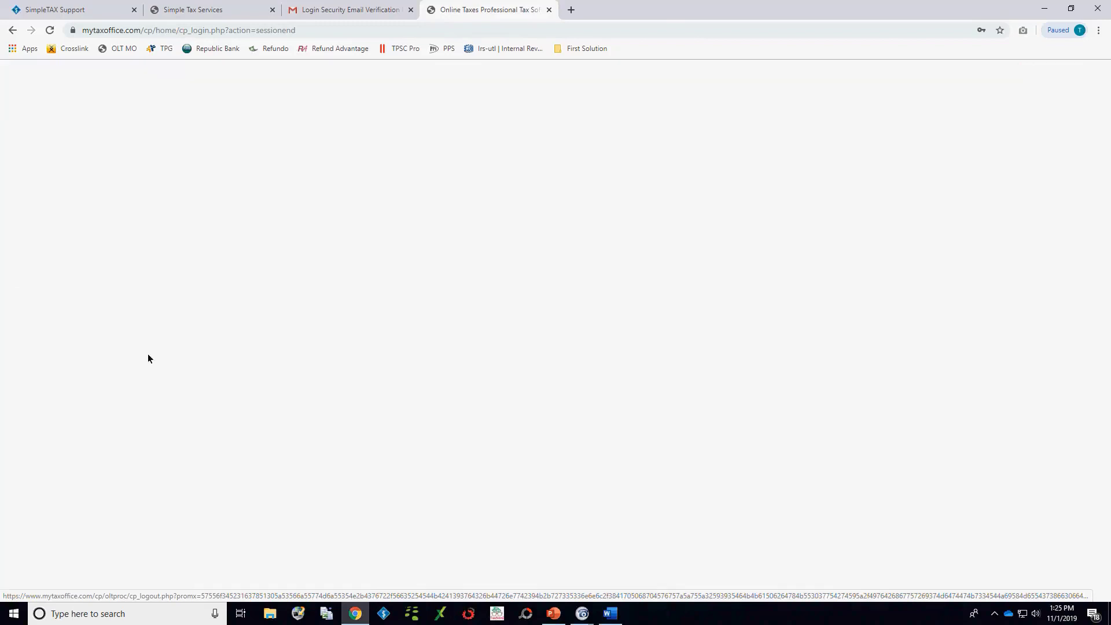
pyautogui.click(549, 9)
pyautogui.click(197, 7)
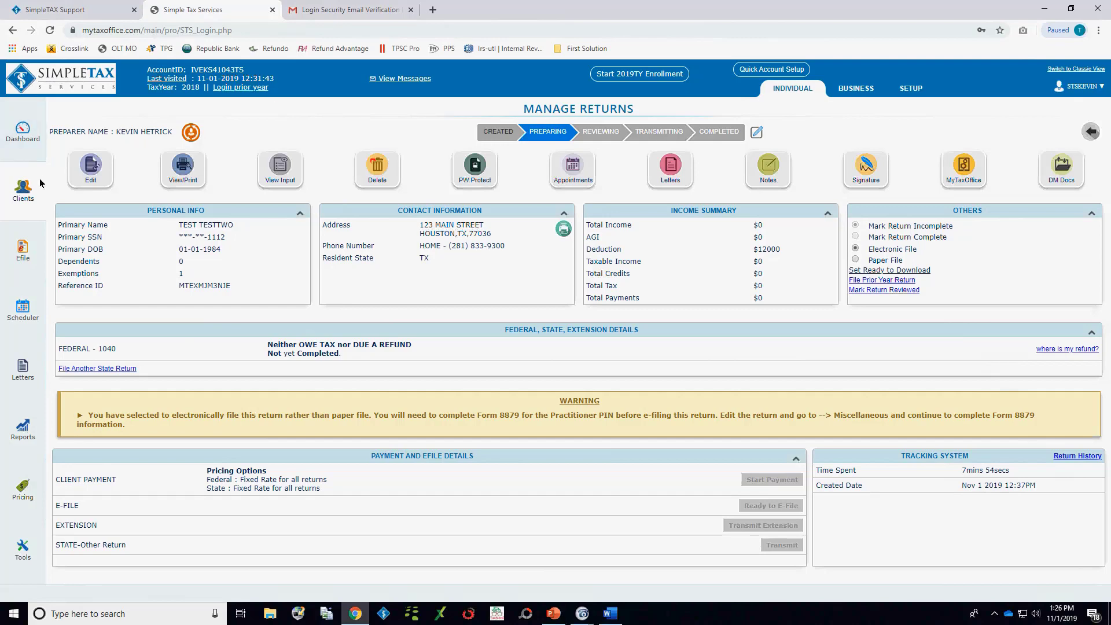
# Step: Open the first client's return in the client list for editing in Direct Input mode
pyautogui.click(22, 193)
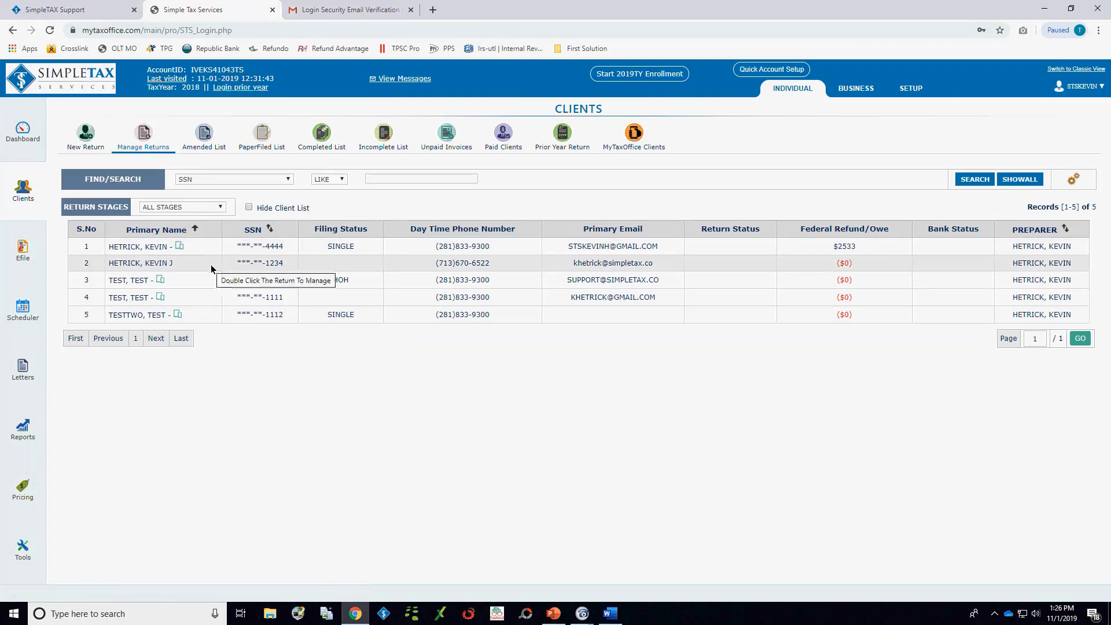
pyautogui.doubleClick(137, 248)
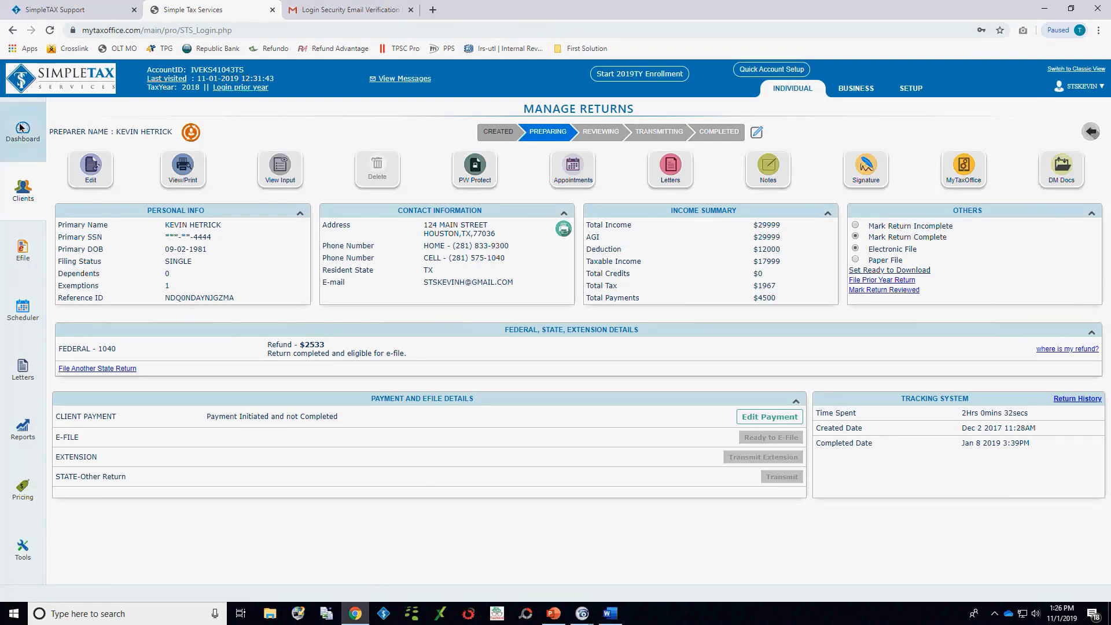
pyautogui.click(87, 173)
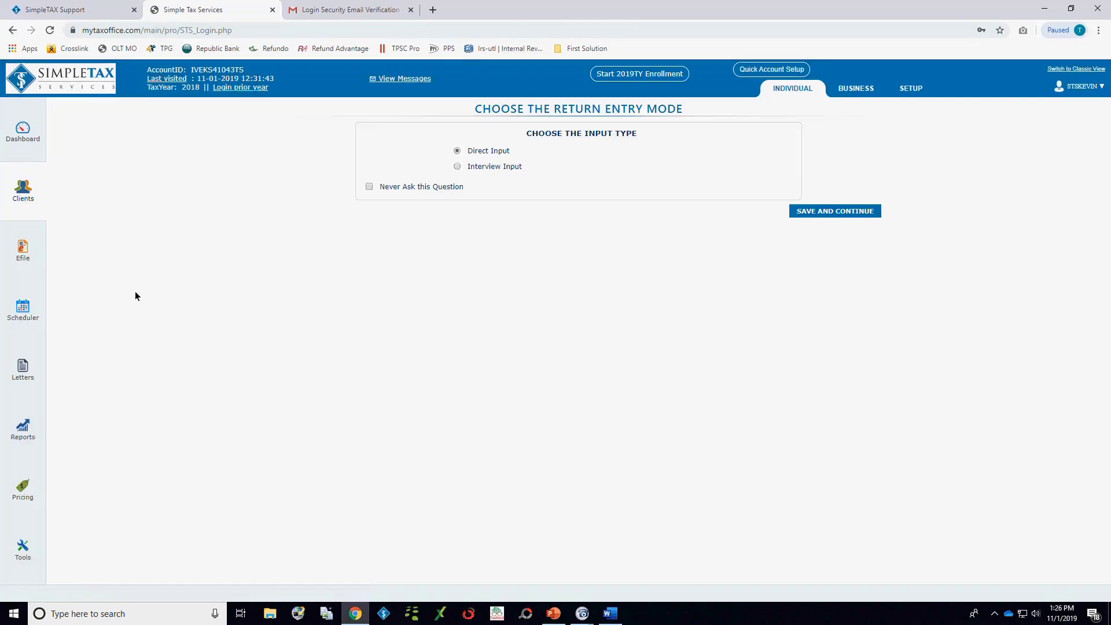
pyautogui.click(848, 213)
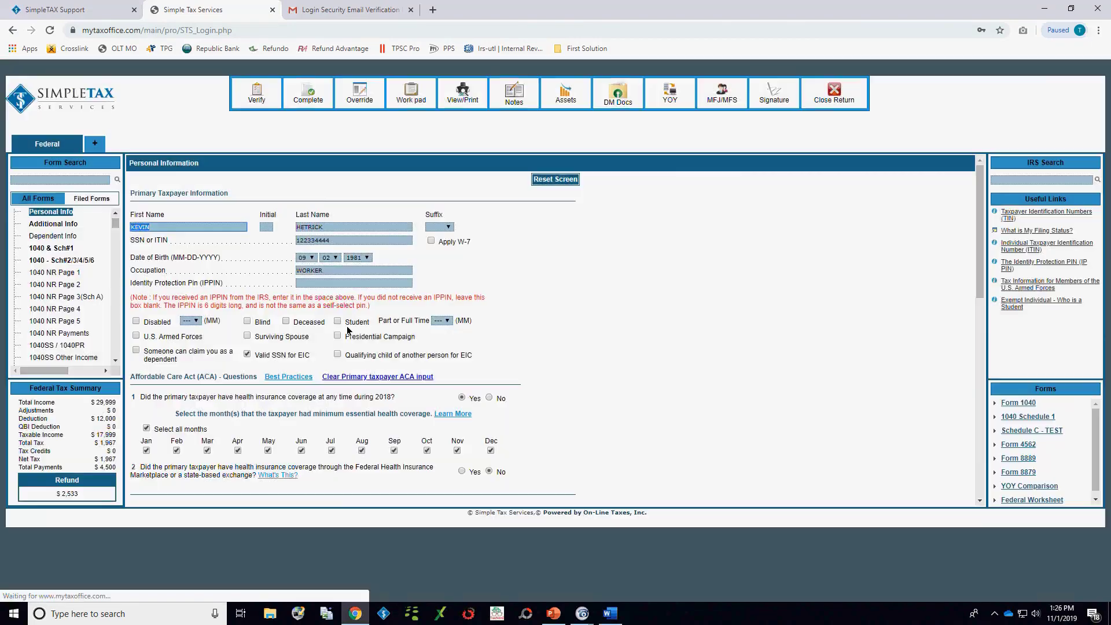
# Step: Open the 1099Misc entry of payer TEST from the return's filed forms for editing
pyautogui.click(90, 198)
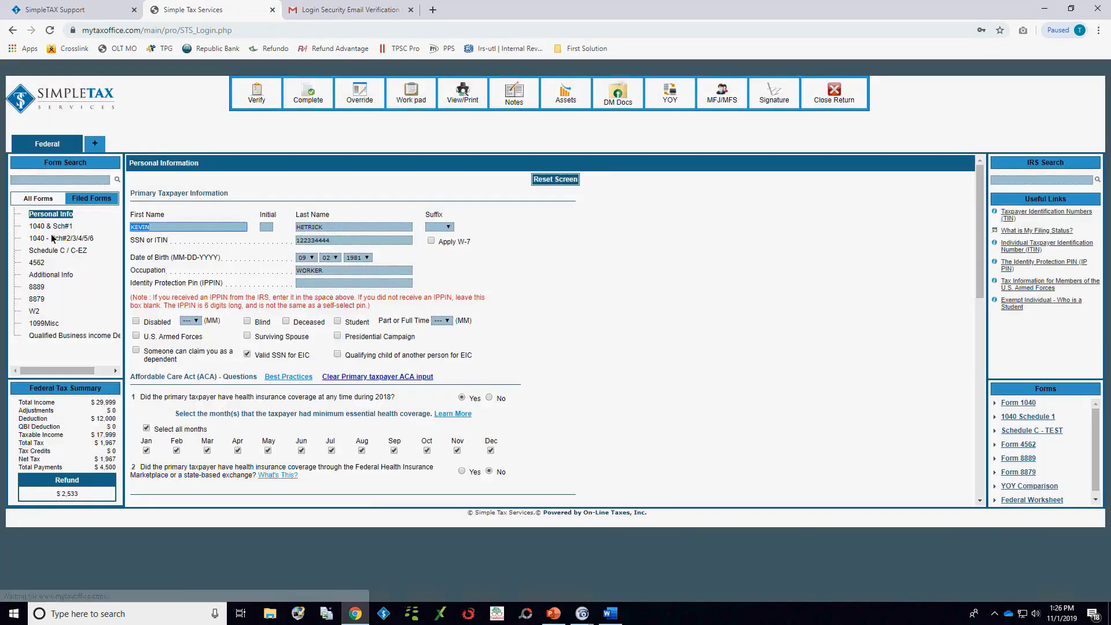
pyautogui.click(45, 323)
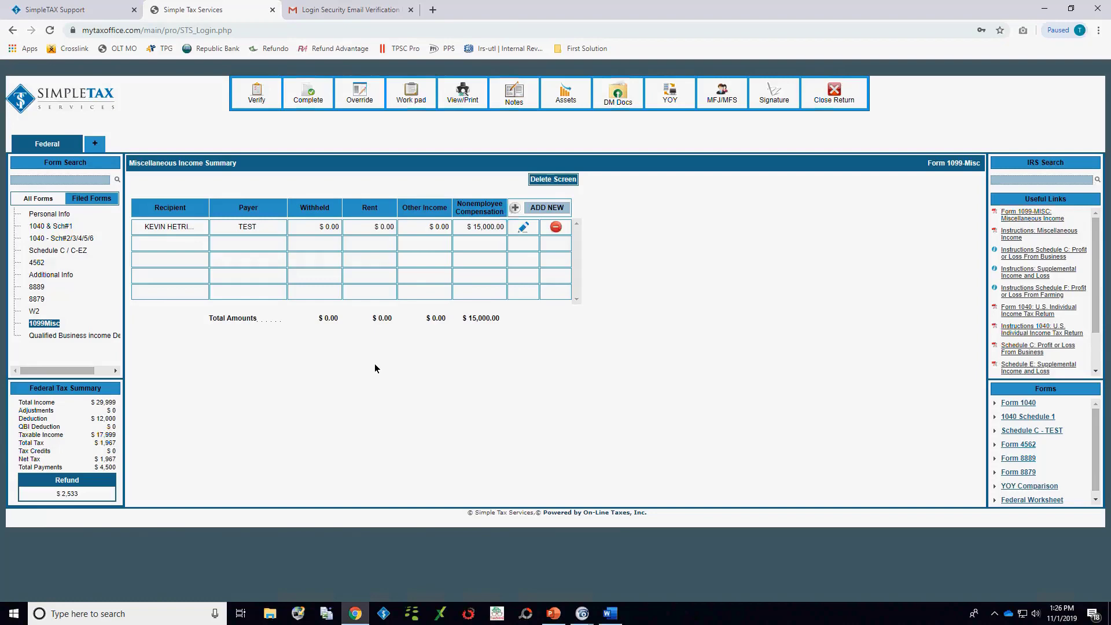
pyautogui.click(522, 227)
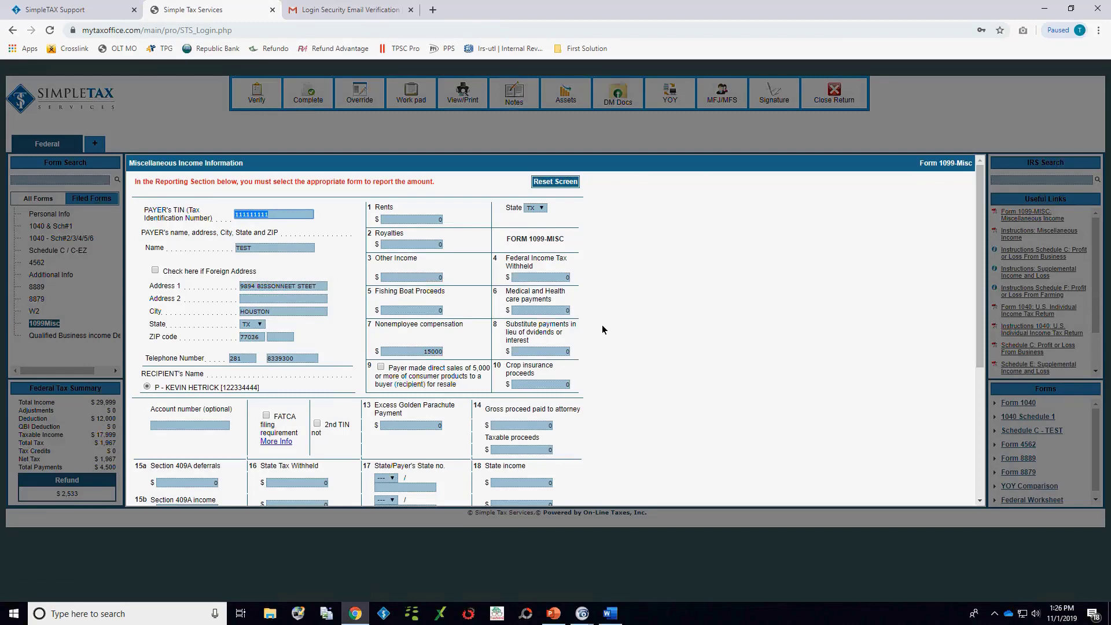
# Step: Report the 1099-Misc Box 7 income on Schedule C, using the TEST business from the pick list, and save the entry
pyautogui.scroll(-4, 602, 330)
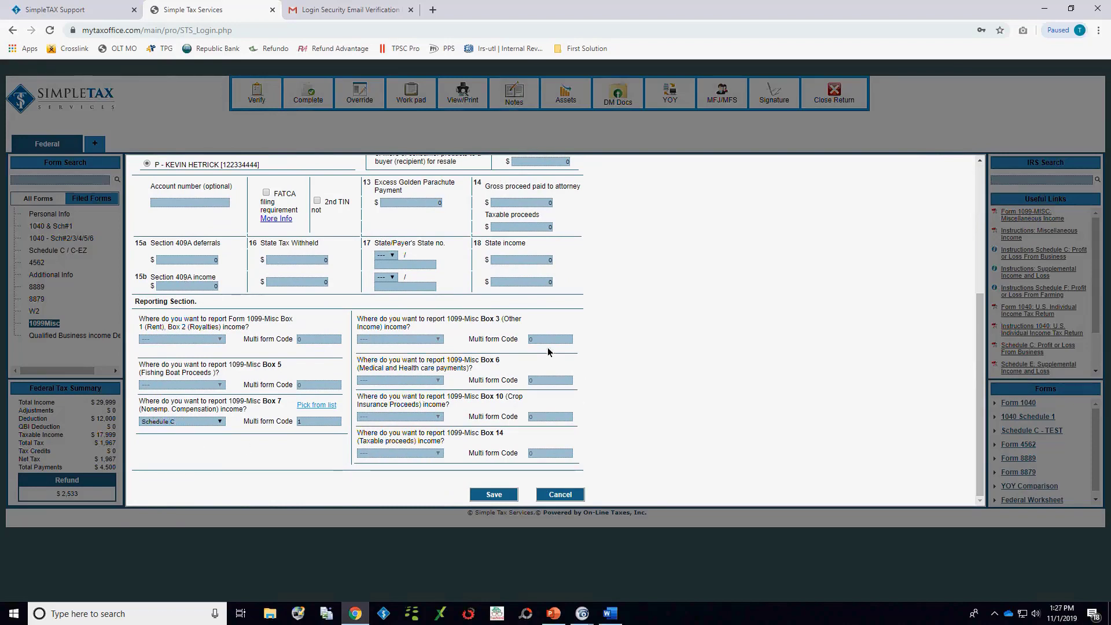
pyautogui.click(208, 422)
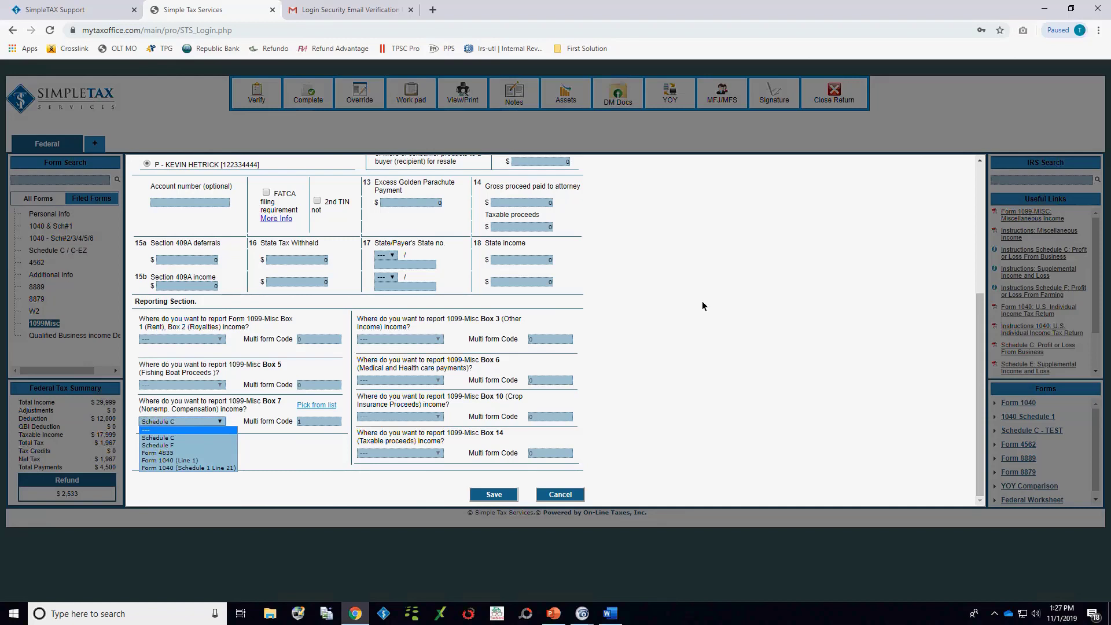
pyautogui.click(154, 438)
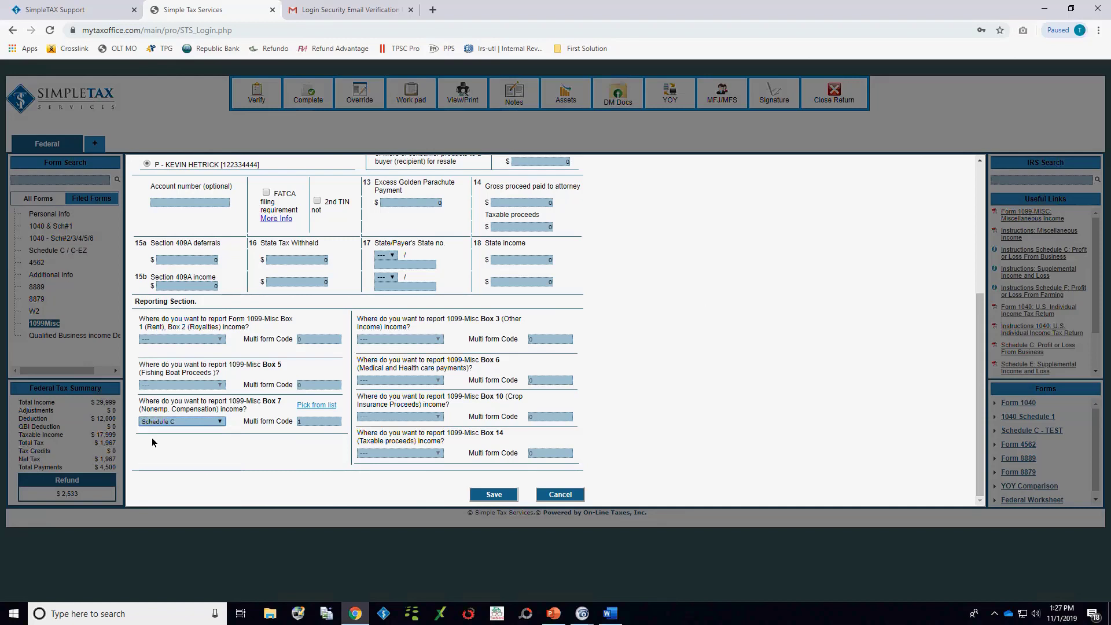
pyautogui.click(312, 423)
pyautogui.click(314, 404)
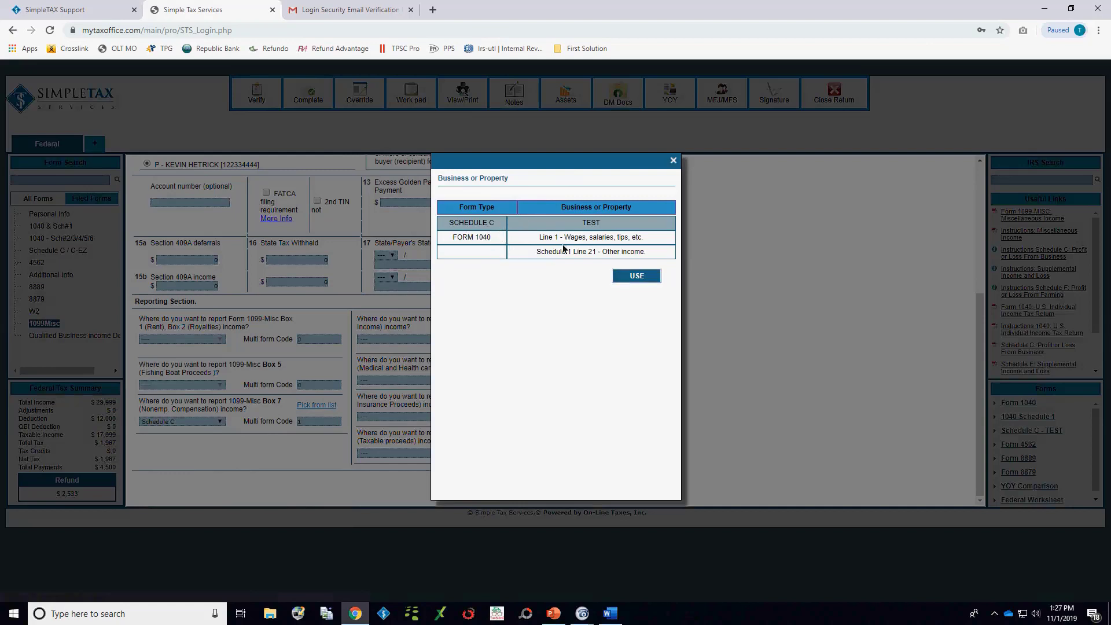
pyautogui.click(630, 277)
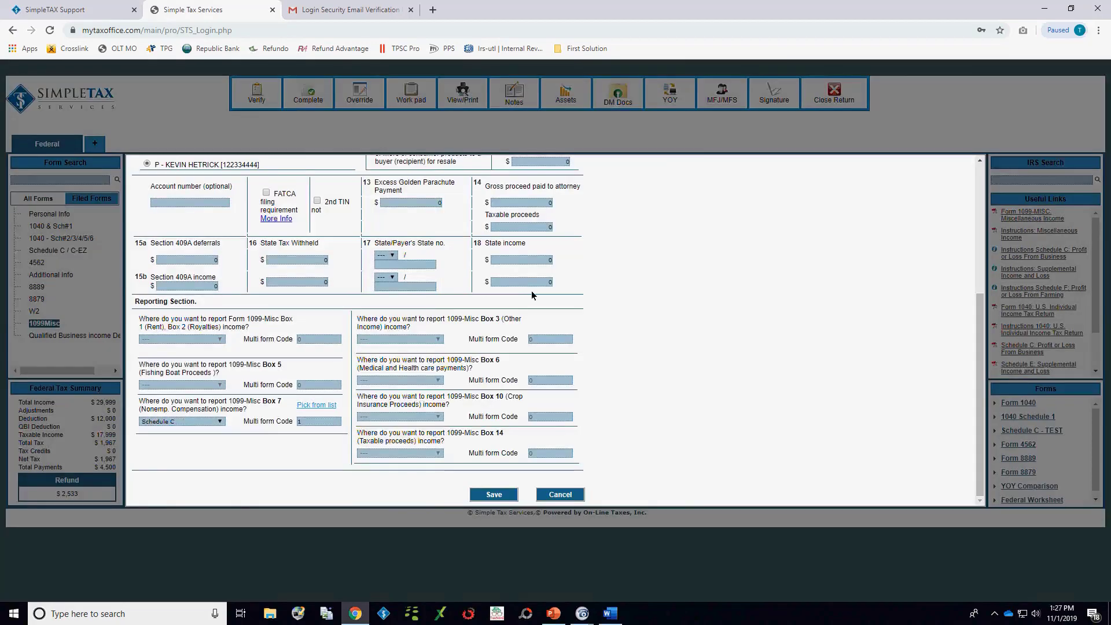
pyautogui.click(496, 493)
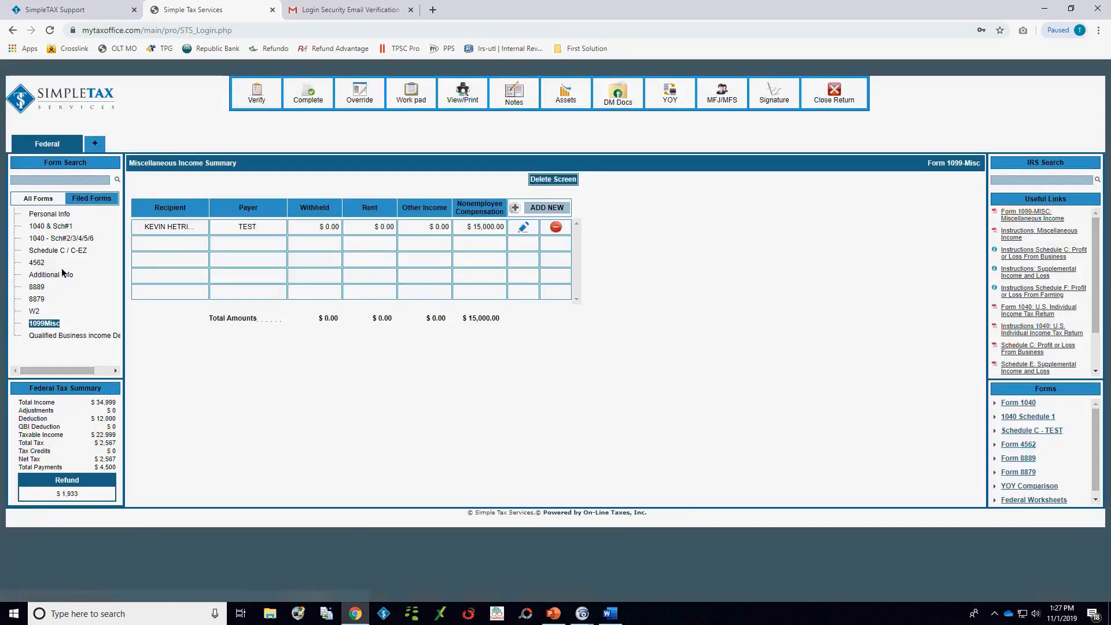
# Step: Open the Schedule C / C-EZ summary and view the linked IRS Schedule C form, closing it again
pyautogui.click(54, 252)
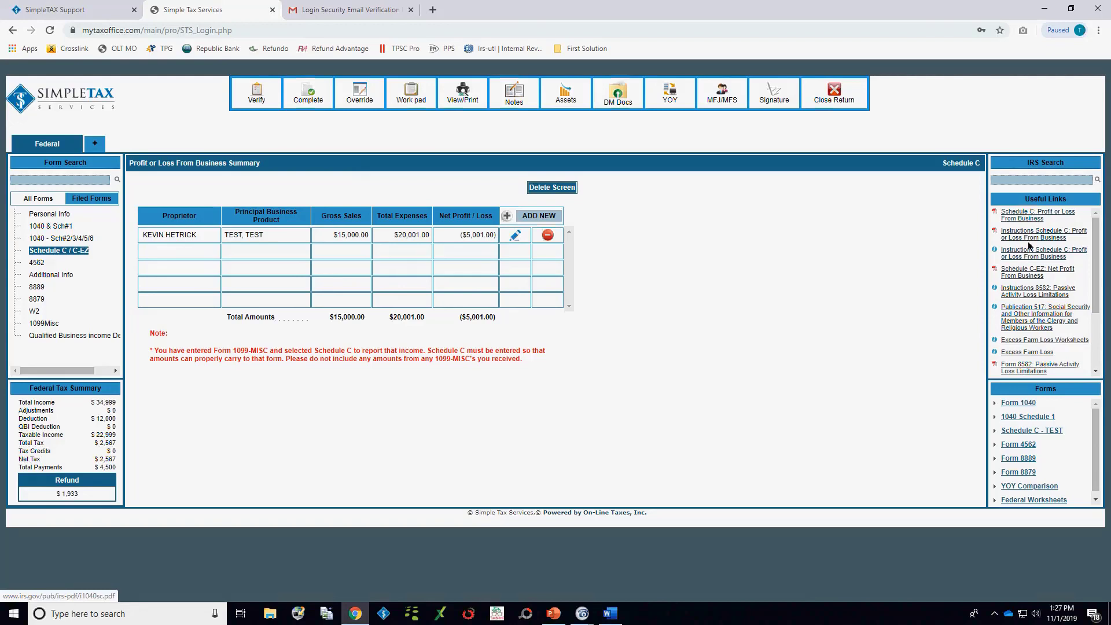
pyautogui.click(1032, 217)
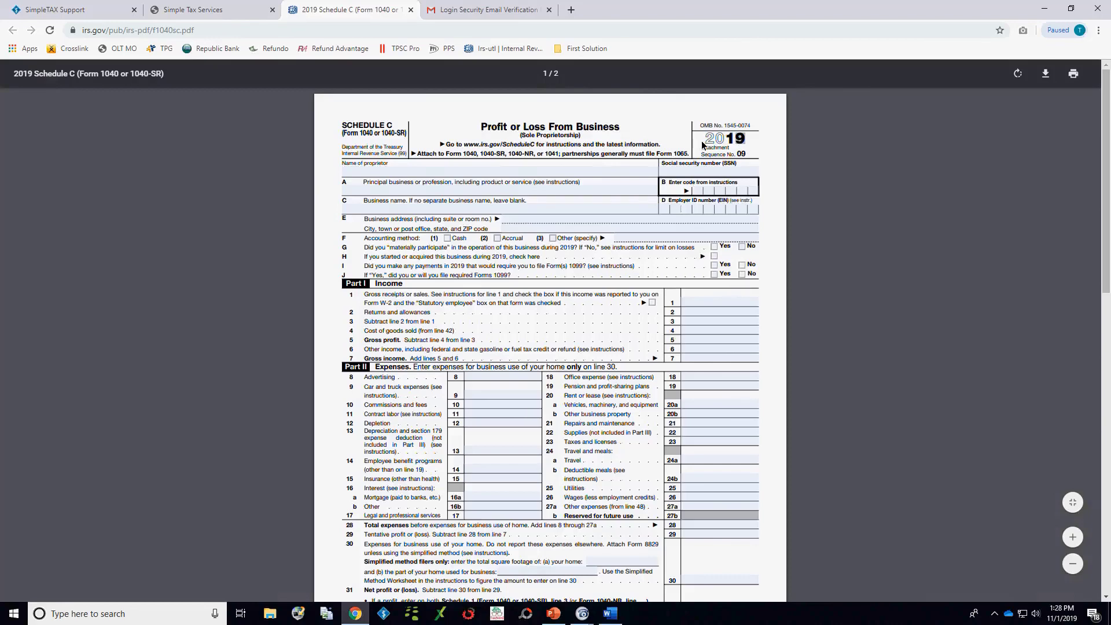
pyautogui.click(408, 11)
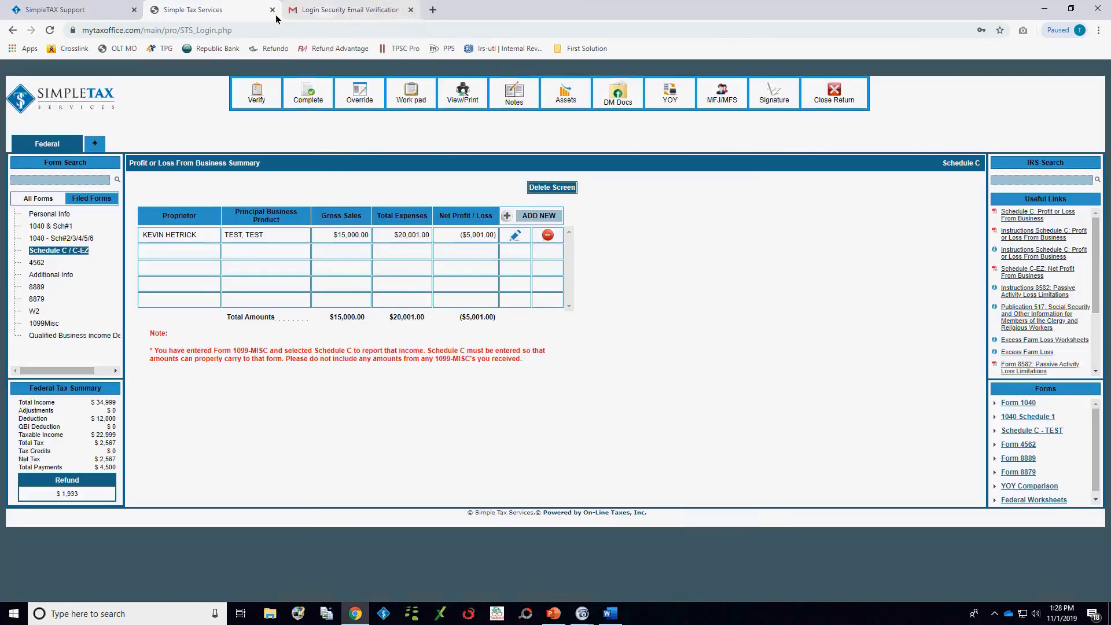
# Step: Open the 1040 & Sch#1 form and run an IRS search for "sales of home", closing the resulting page
pyautogui.click(47, 226)
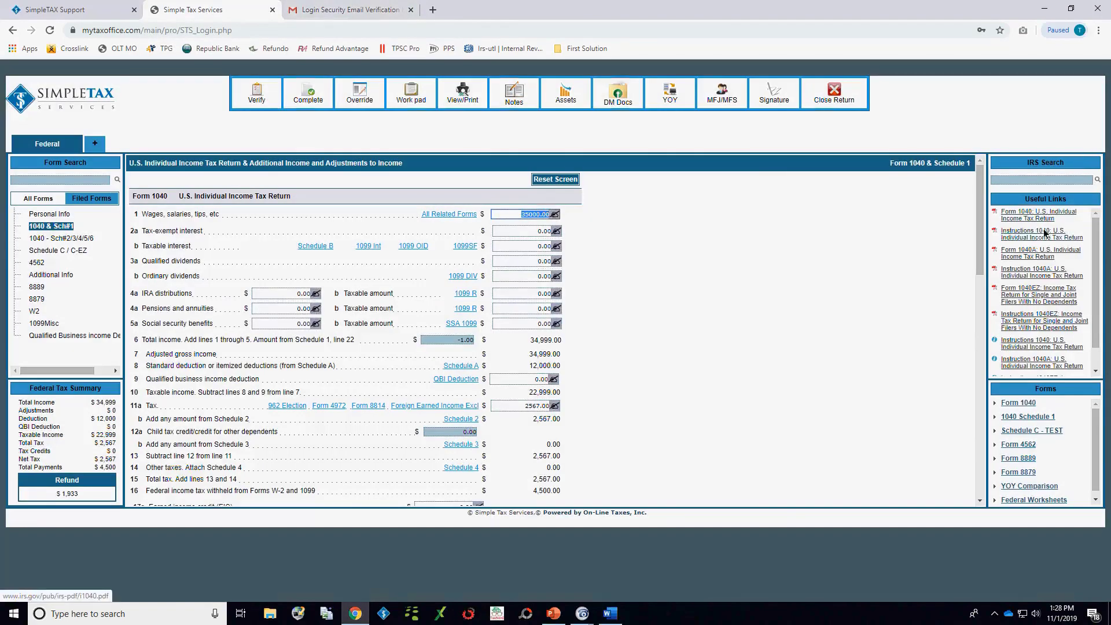
pyautogui.click(1030, 182)
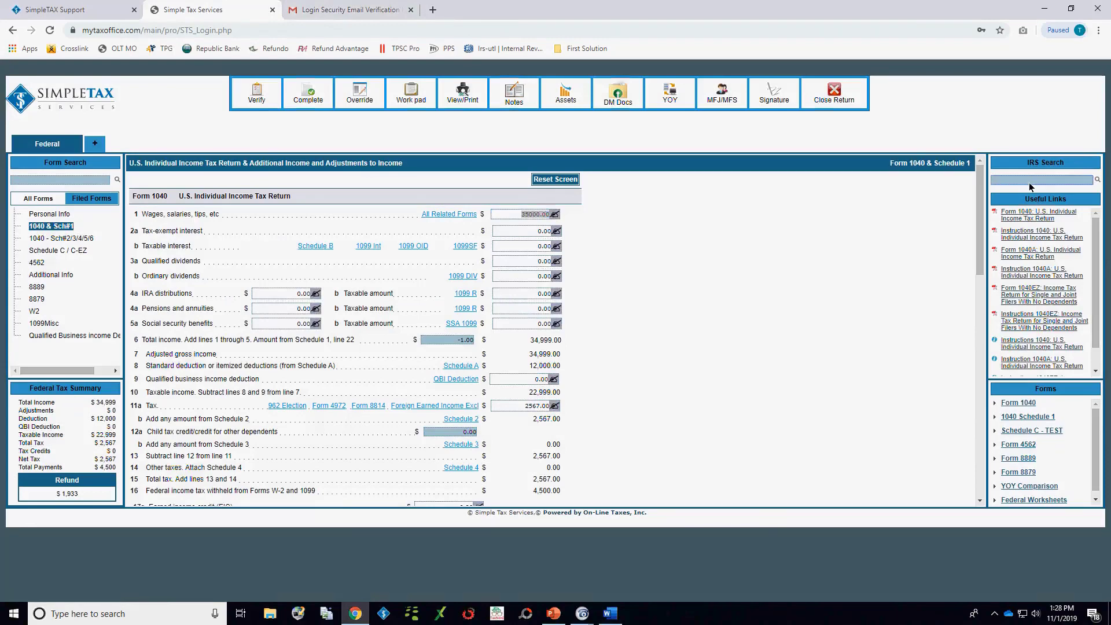
pyautogui.write('sales of home')
pyautogui.press('Return')
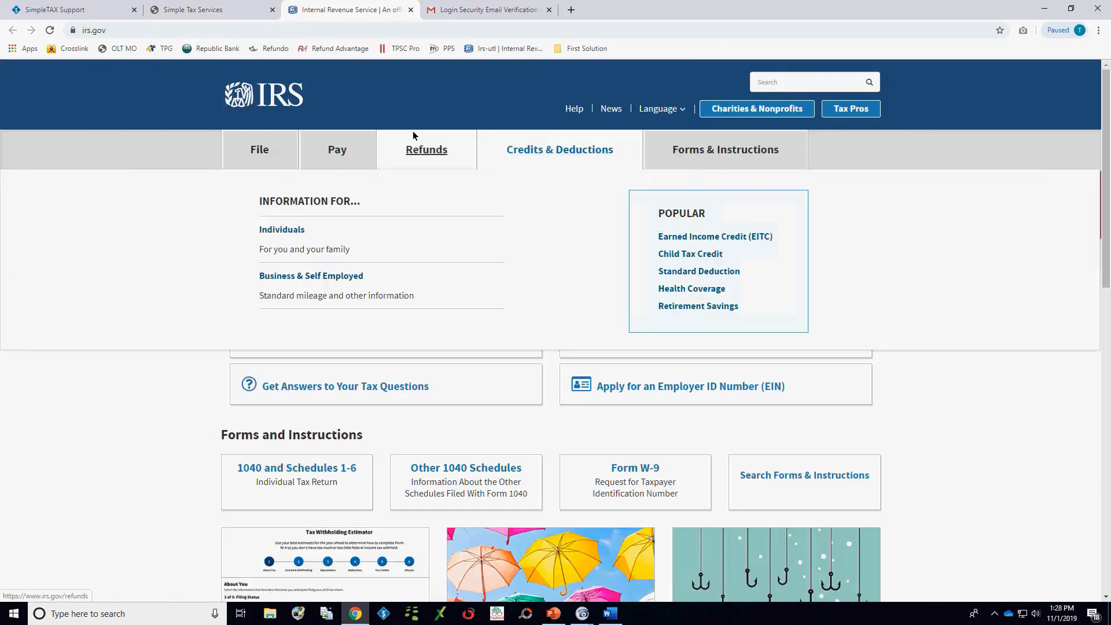
pyautogui.click(410, 10)
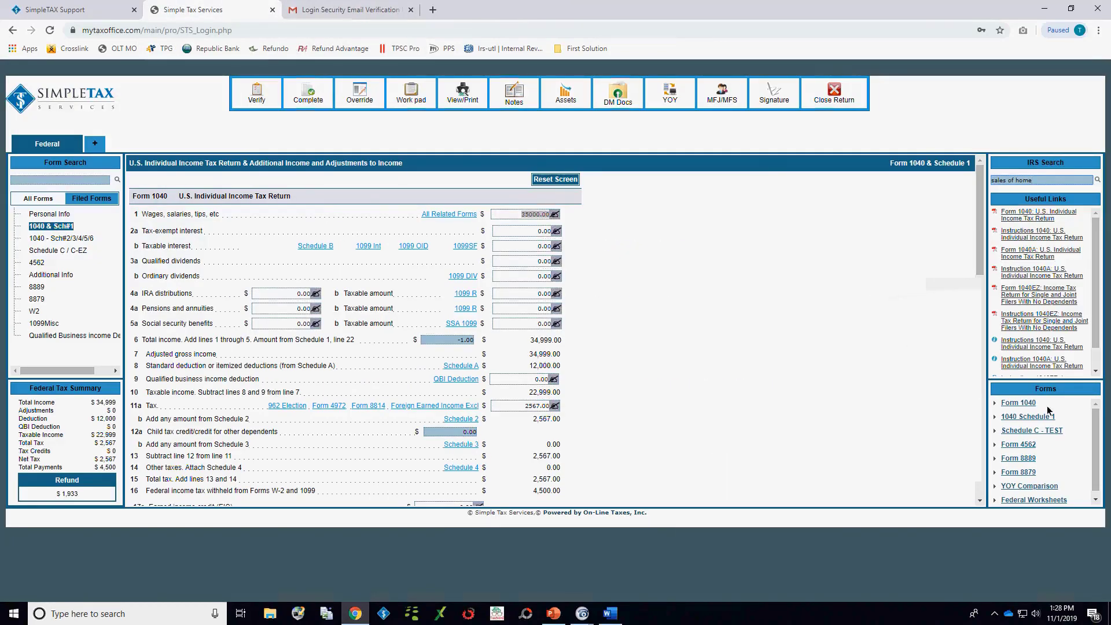
# Step: View the return's generated Schedule C - TEST form down to the net profit or loss line and close it
pyautogui.click(1024, 432)
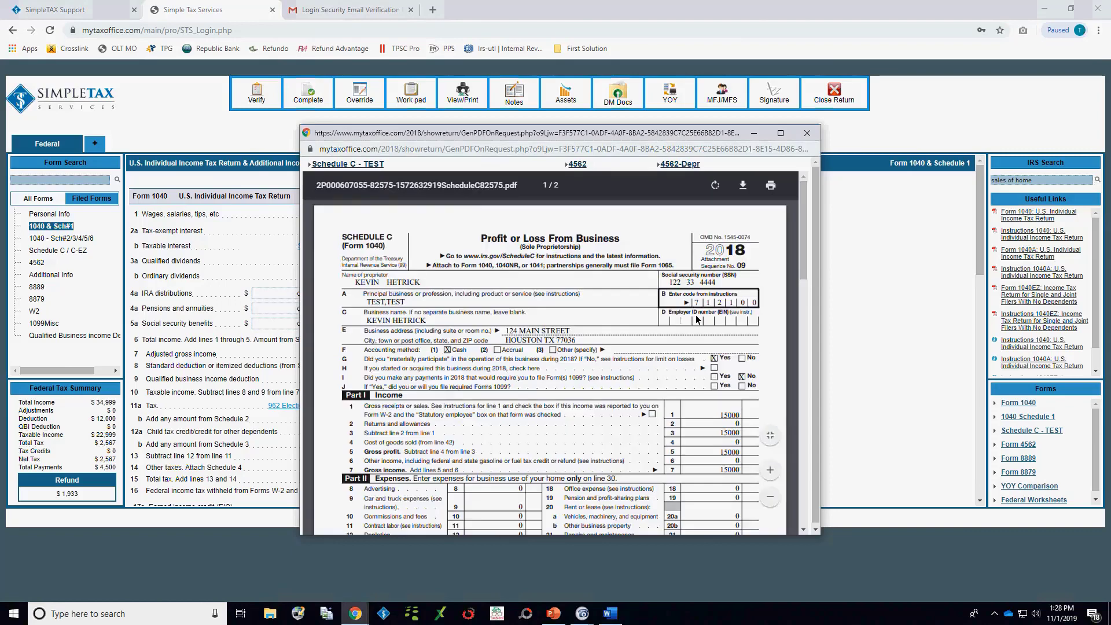
pyautogui.scroll(-1, 697, 319)
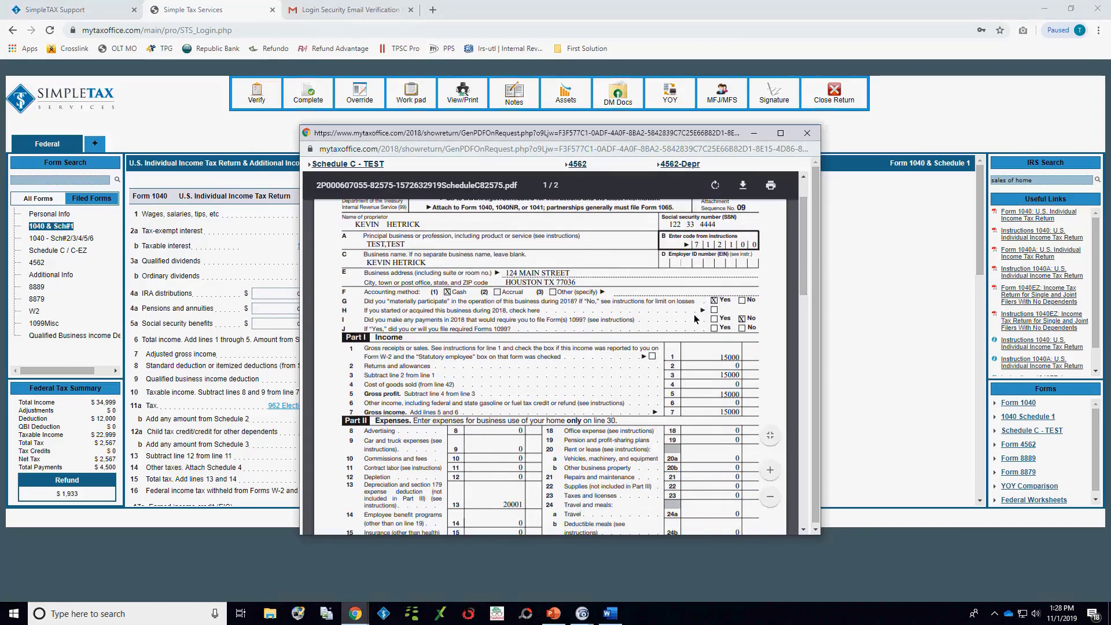
pyautogui.scroll(-6, 689, 313)
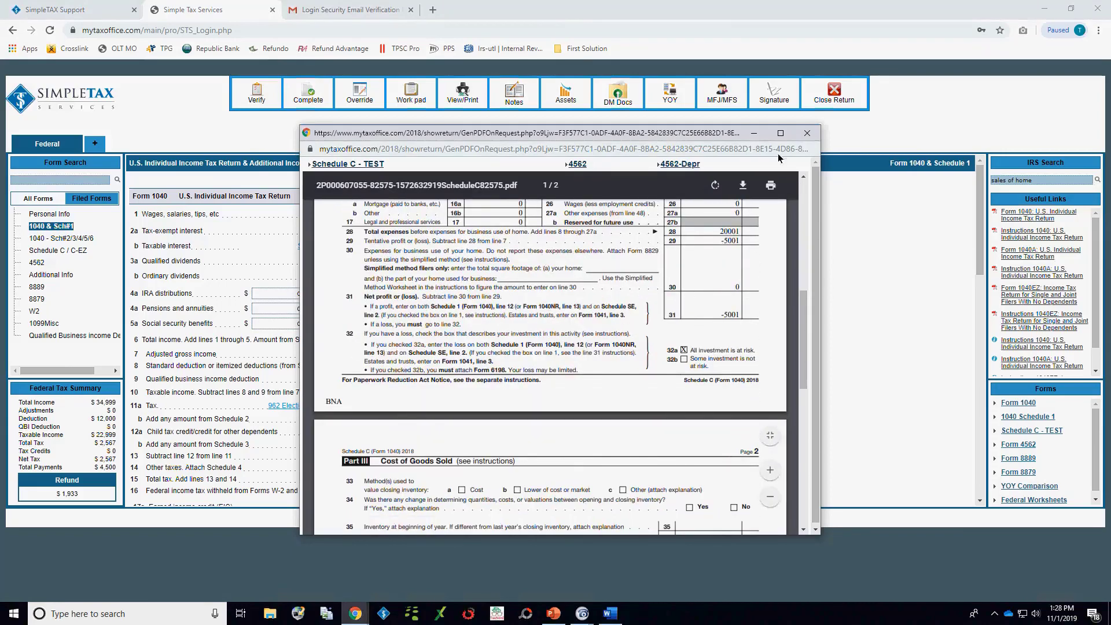
pyautogui.click(806, 134)
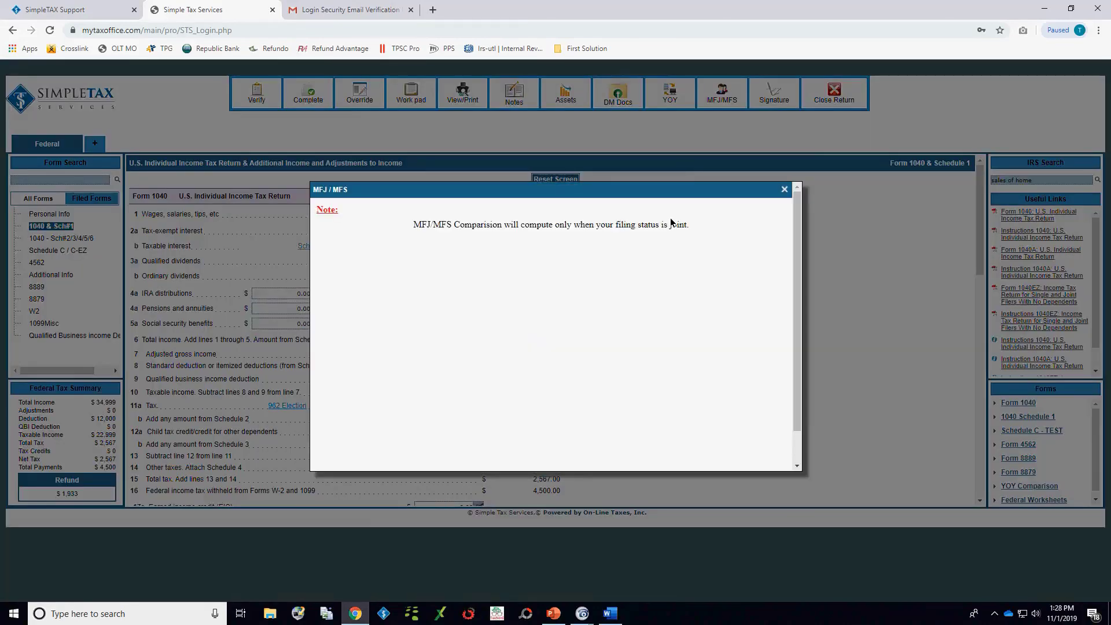
# Step: Dismiss the MFJ/MFS comparison, close the return and go back to the client list
pyautogui.click(783, 189)
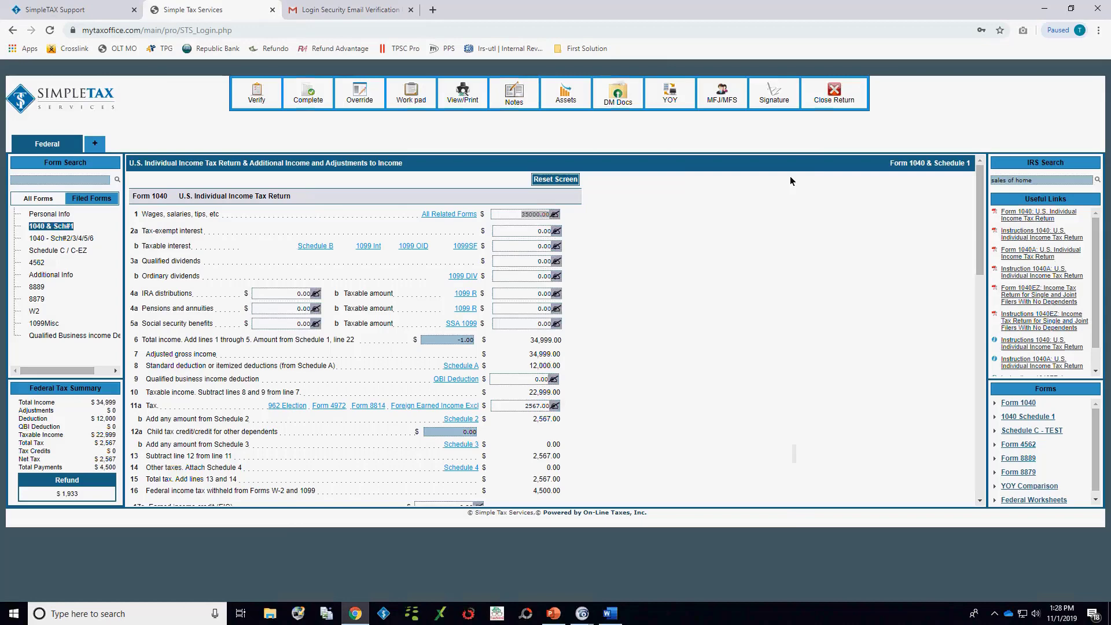
pyautogui.click(833, 93)
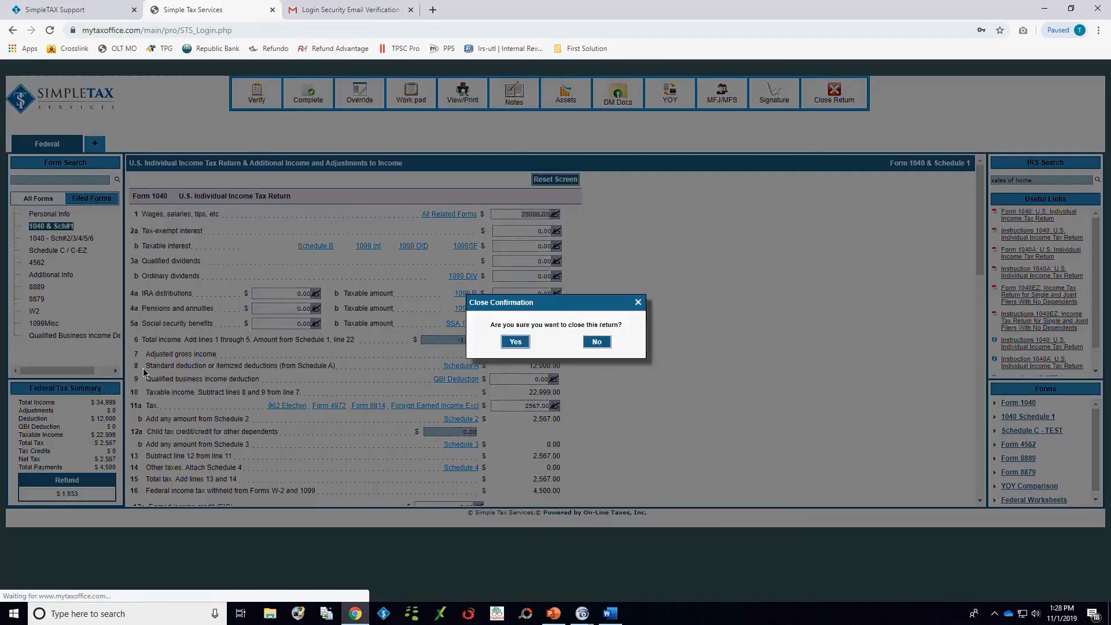
pyautogui.click(514, 342)
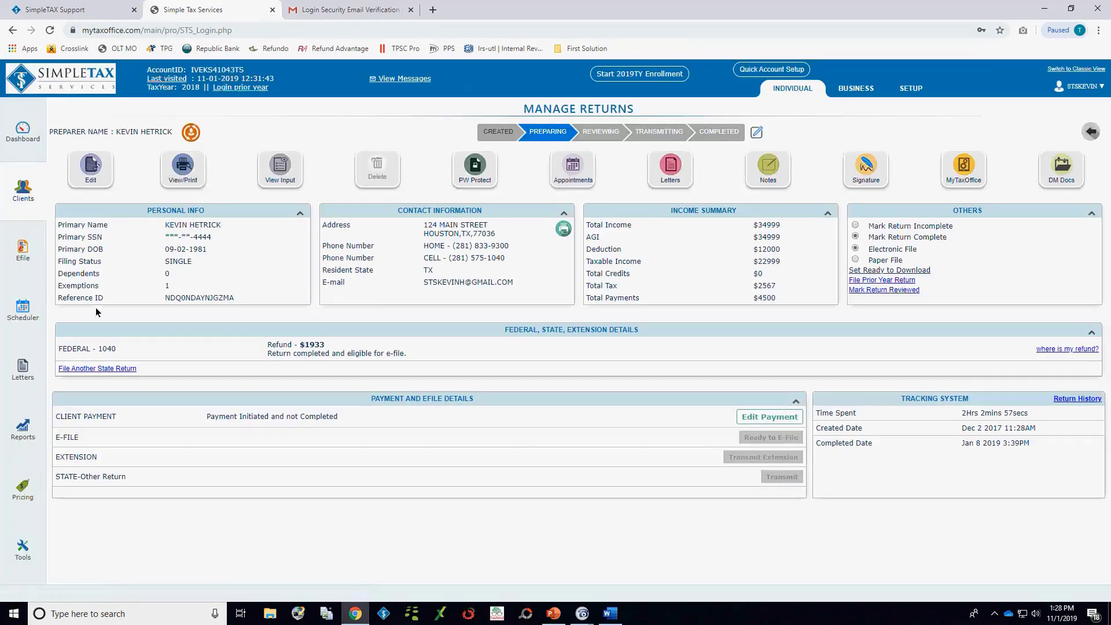
pyautogui.click(23, 190)
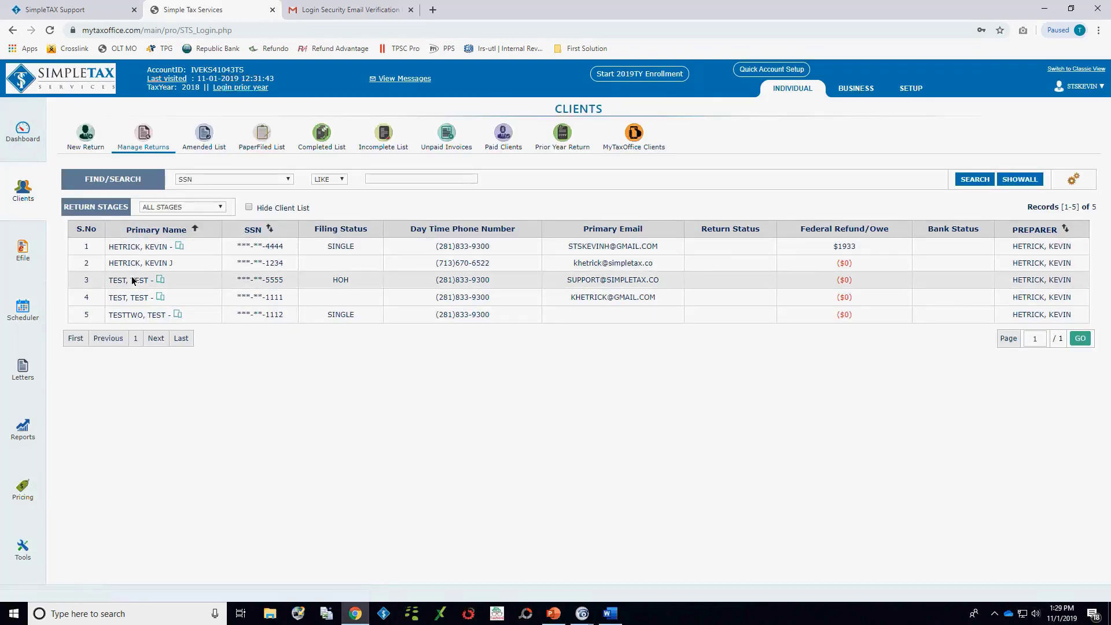
# Step: Open the first listed client's return from the client list in Direct Input mode
pyautogui.doubleClick(130, 246)
pyautogui.click(96, 169)
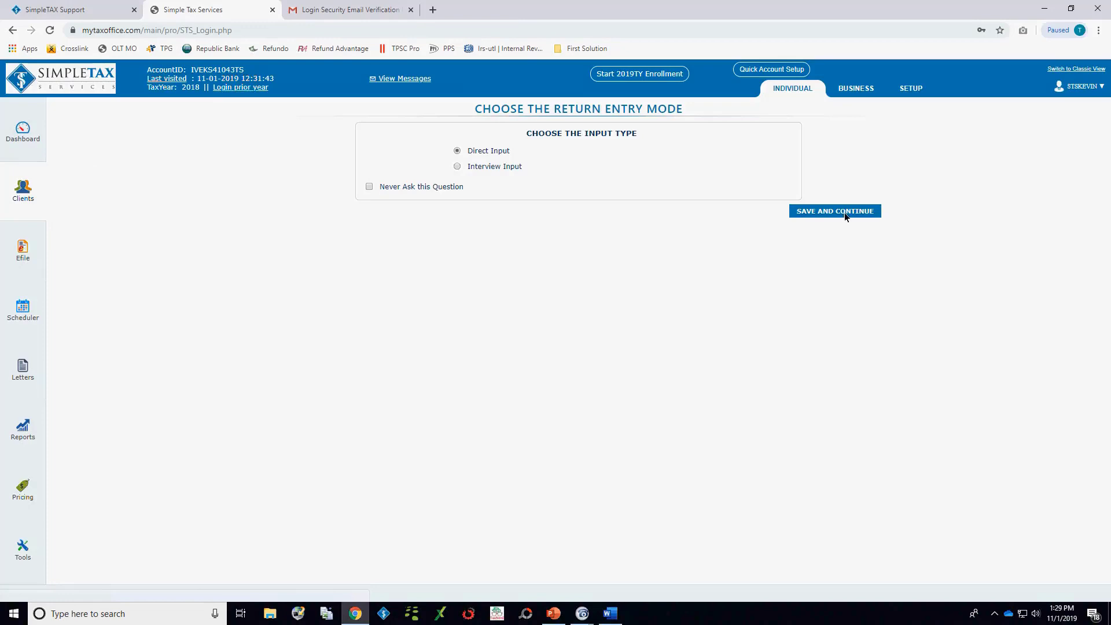
pyautogui.click(842, 212)
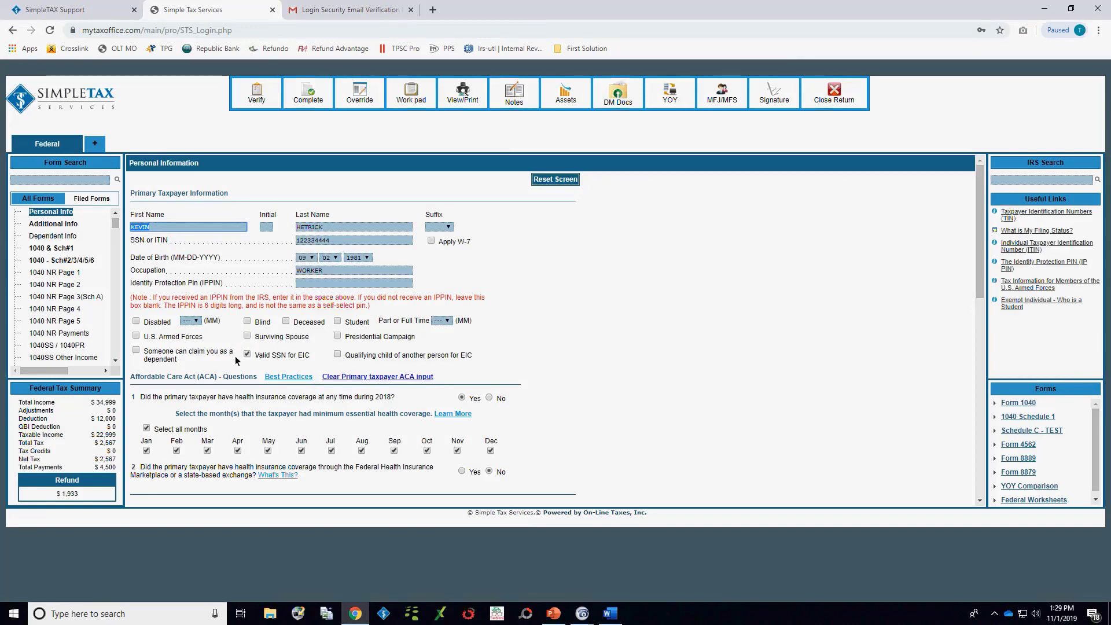
# Step: Set the return's filing status to Married Filing Separately in the personal information
pyautogui.scroll(-4, 235, 353)
pyautogui.click(348, 279)
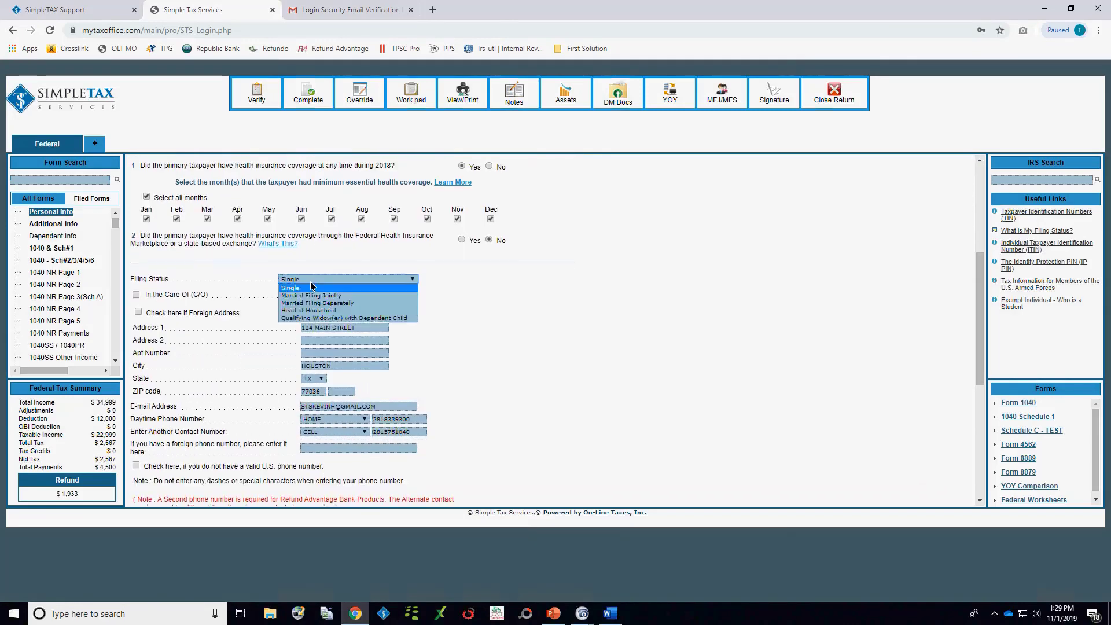
pyautogui.click(350, 302)
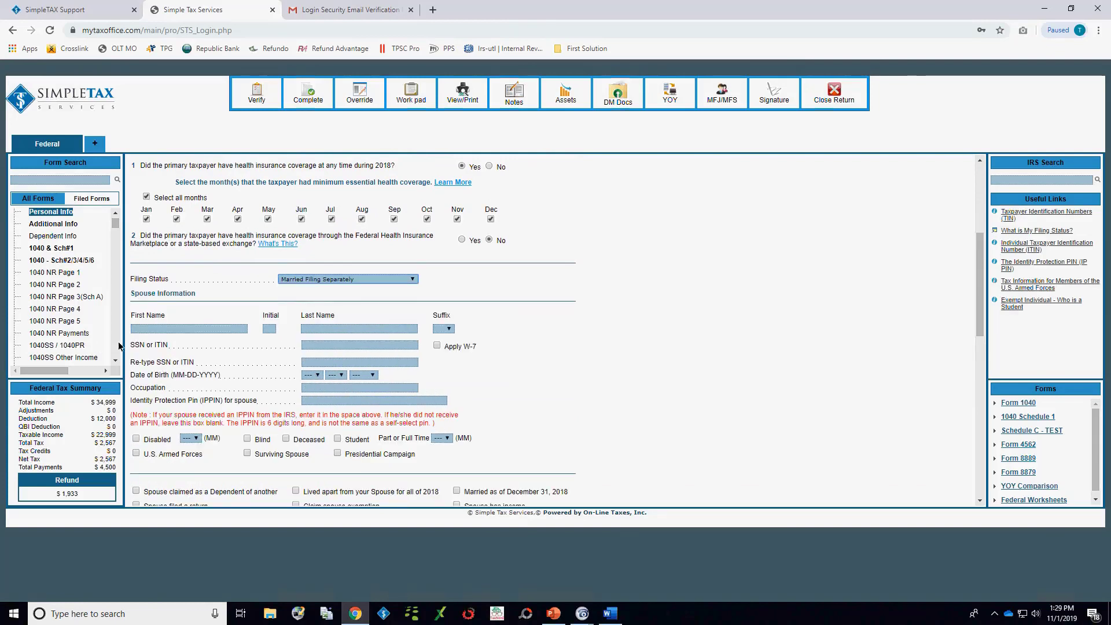
# Step: Enter the spouse's first and last name in the spouse information
pyautogui.click(186, 330)
pyautogui.write('test')
pyautogui.press('Tab')
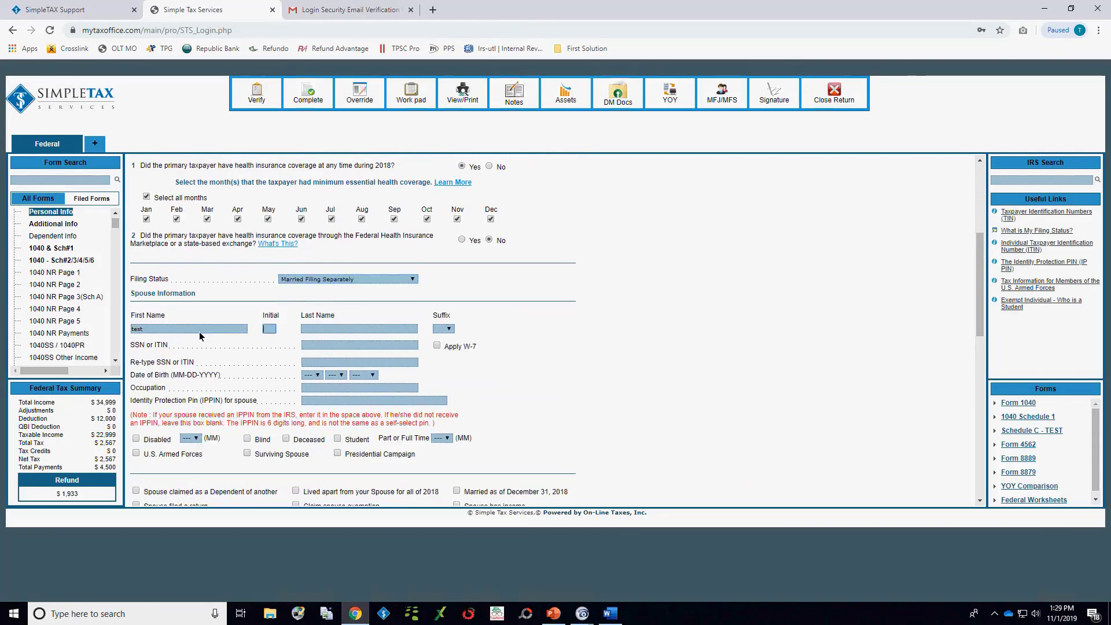
pyautogui.press('Tab')
pyautogui.write('wife')
pyautogui.press('Tab')
pyautogui.press('Tab')
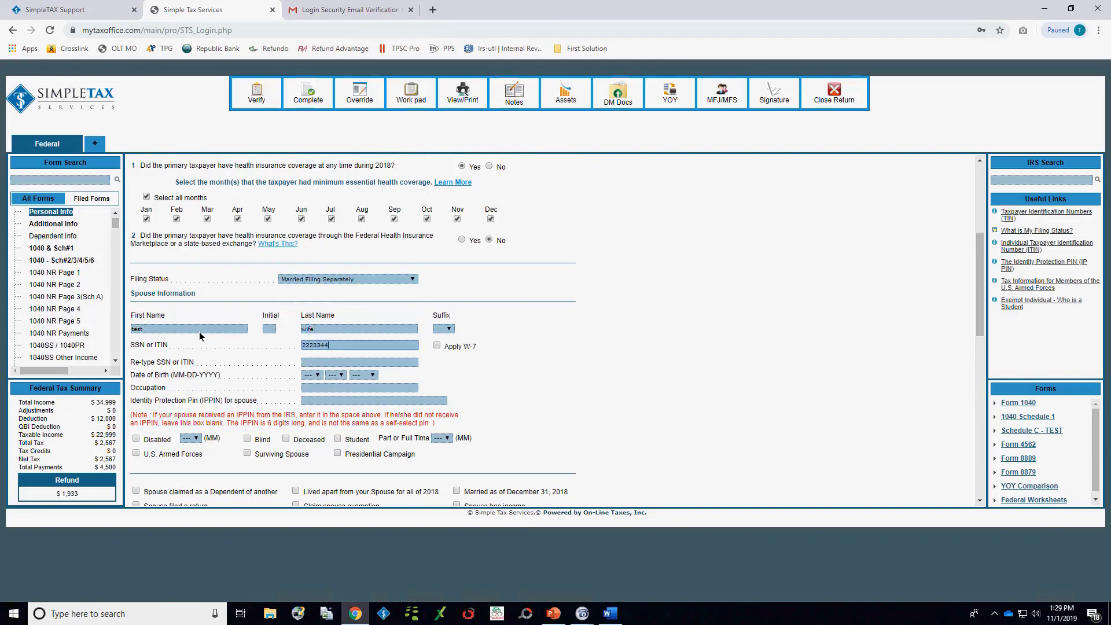
# Step: Complete the spouse's Social Security number and re-enter it for confirmation
pyautogui.press('Tab')
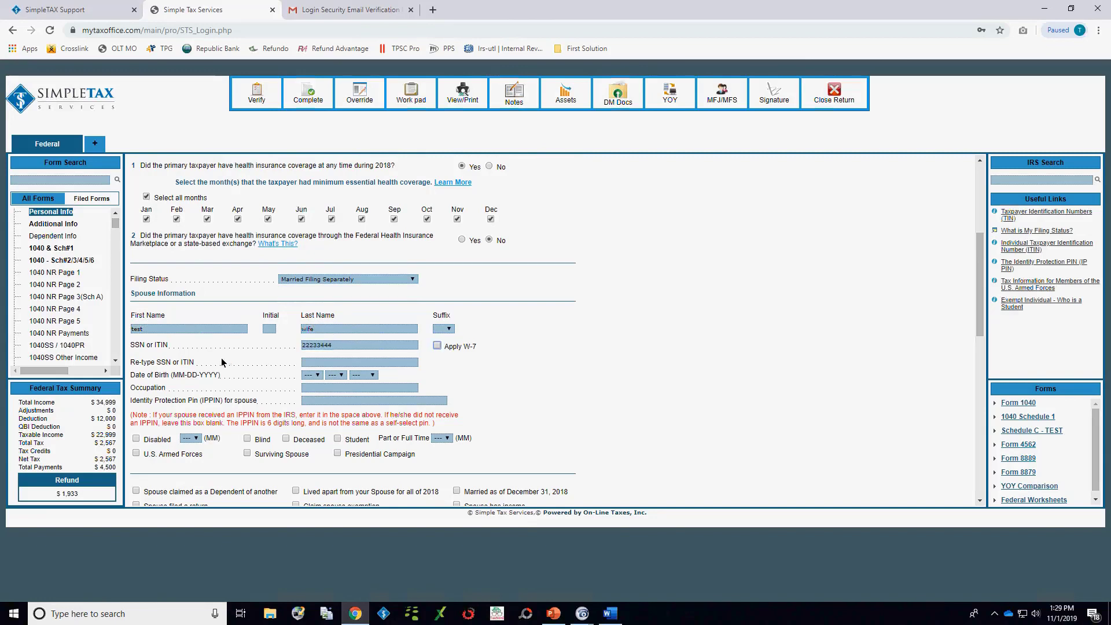
pyautogui.click(338, 347)
pyautogui.write('4')
pyautogui.press('Tab')
pyautogui.press('Tab')
pyautogui.press('Tab')
pyautogui.click(323, 365)
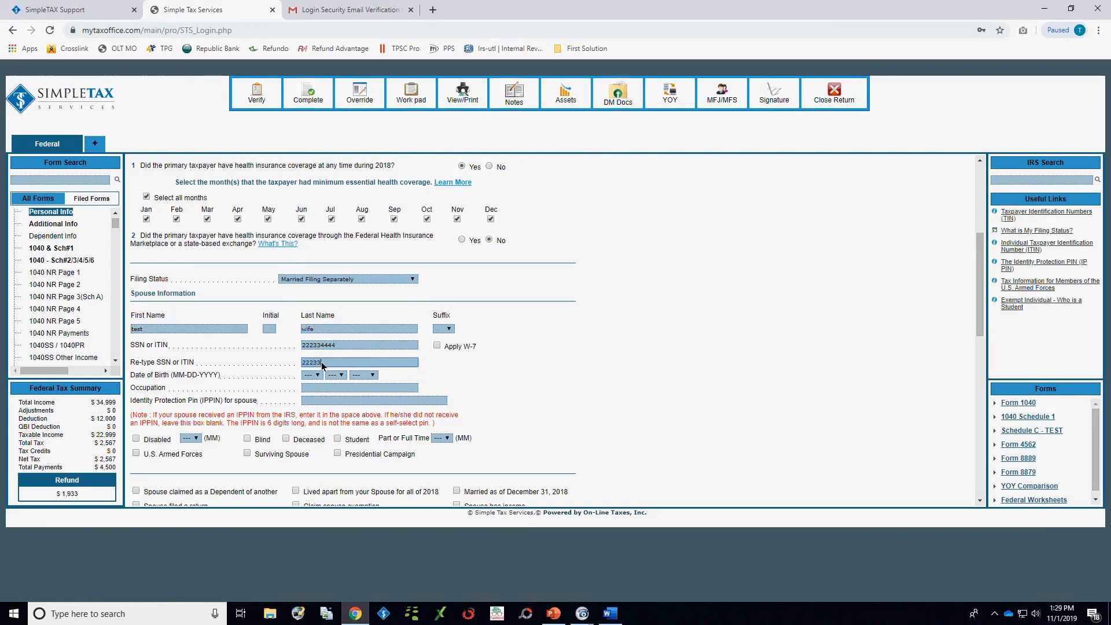
pyautogui.press('Tab')
# Step: Select the spouse's date of birth and enter the occupation as worker
pyautogui.press('Down')
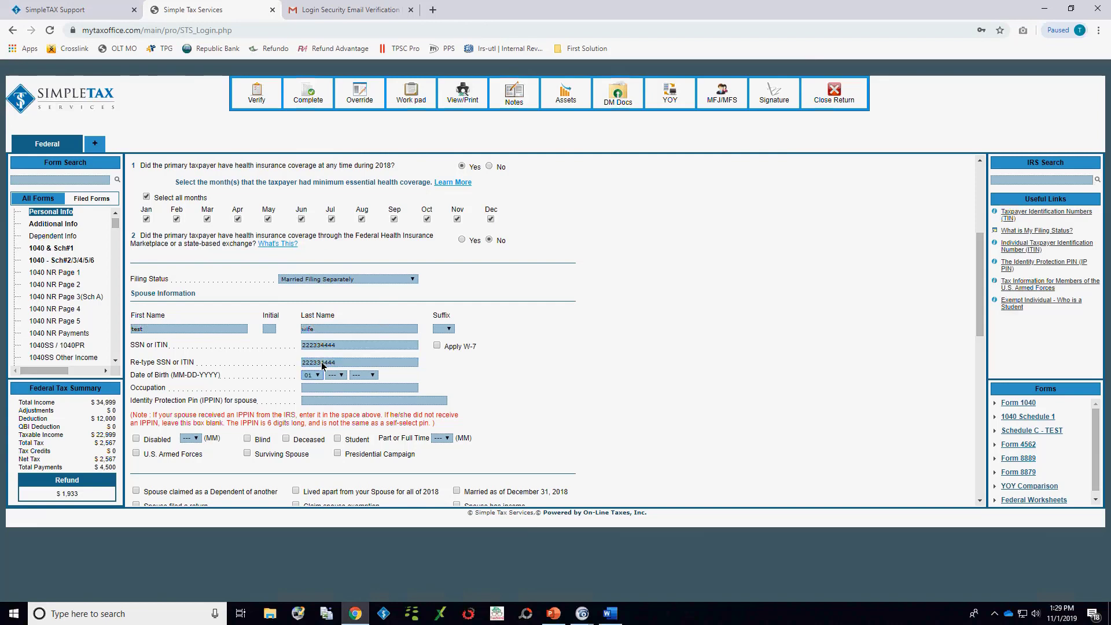
pyautogui.press('Tab')
pyautogui.press('Down')
pyautogui.press('Tab')
pyautogui.press('Down')
pyautogui.click(316, 389)
# Step: Mark that the taxpayer lived apart from the spouse for all of 2018 and save the personal information
pyautogui.scroll(-4, 487, 376)
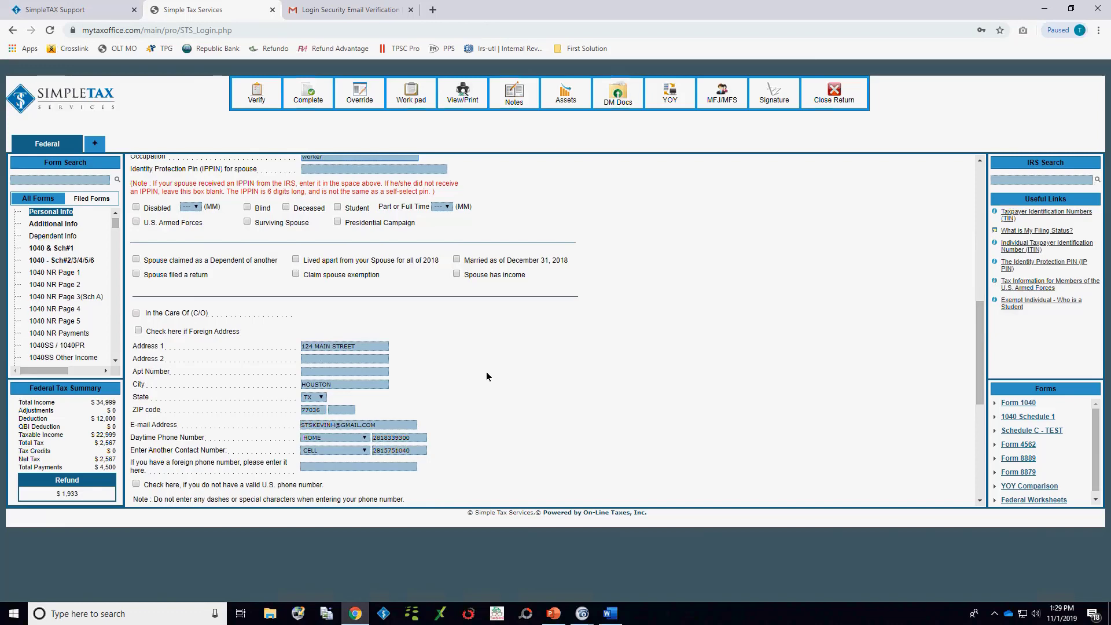
pyautogui.click(295, 260)
pyautogui.scroll(-5, 485, 424)
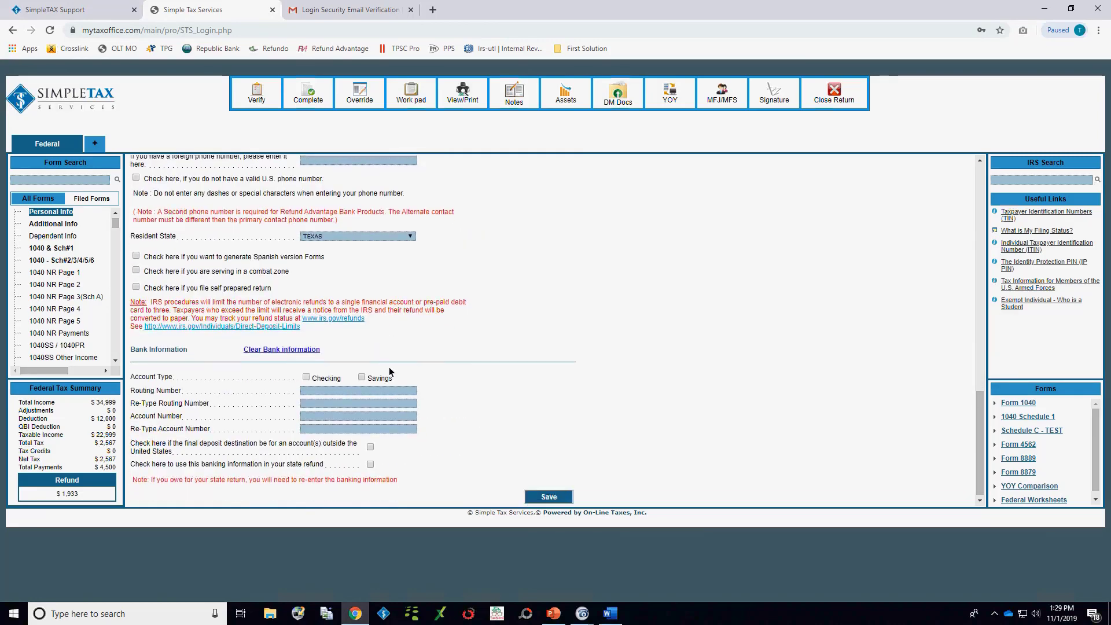
pyautogui.click(550, 494)
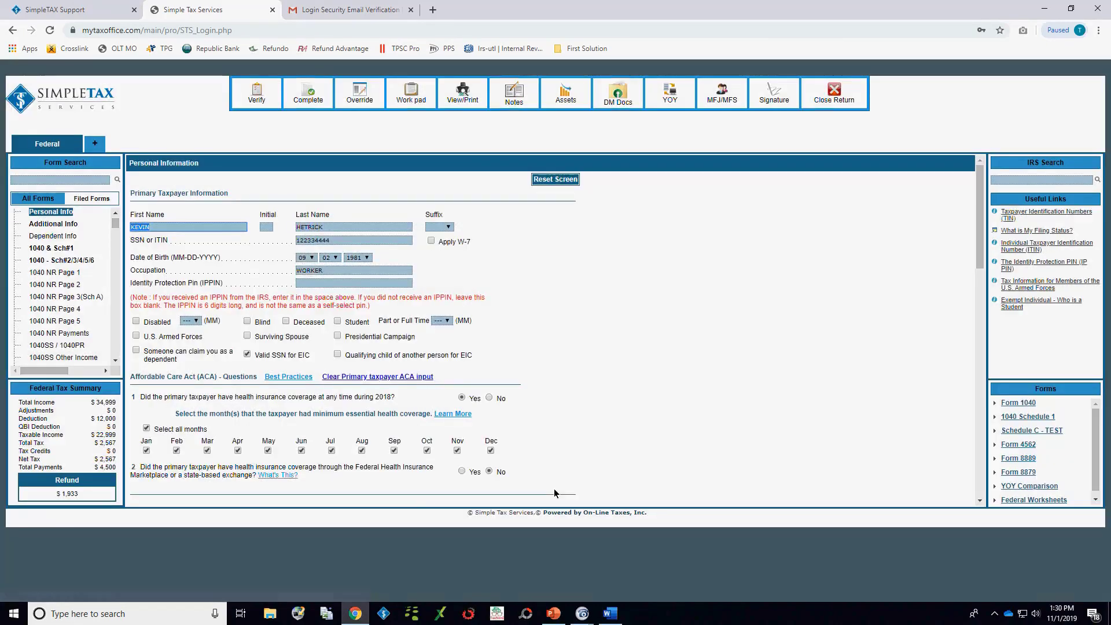
# Step: Review the saved spouse details on the personal information page and list the return's filed forms
pyautogui.scroll(-5, 549, 450)
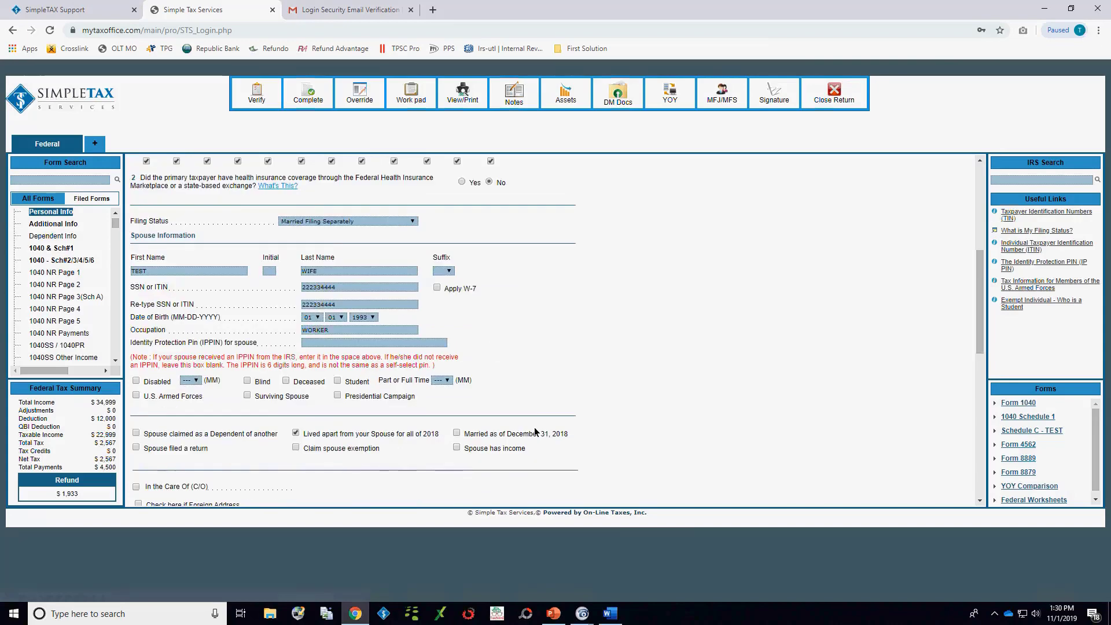
pyautogui.scroll(-5, 534, 431)
pyautogui.scroll(10, 534, 432)
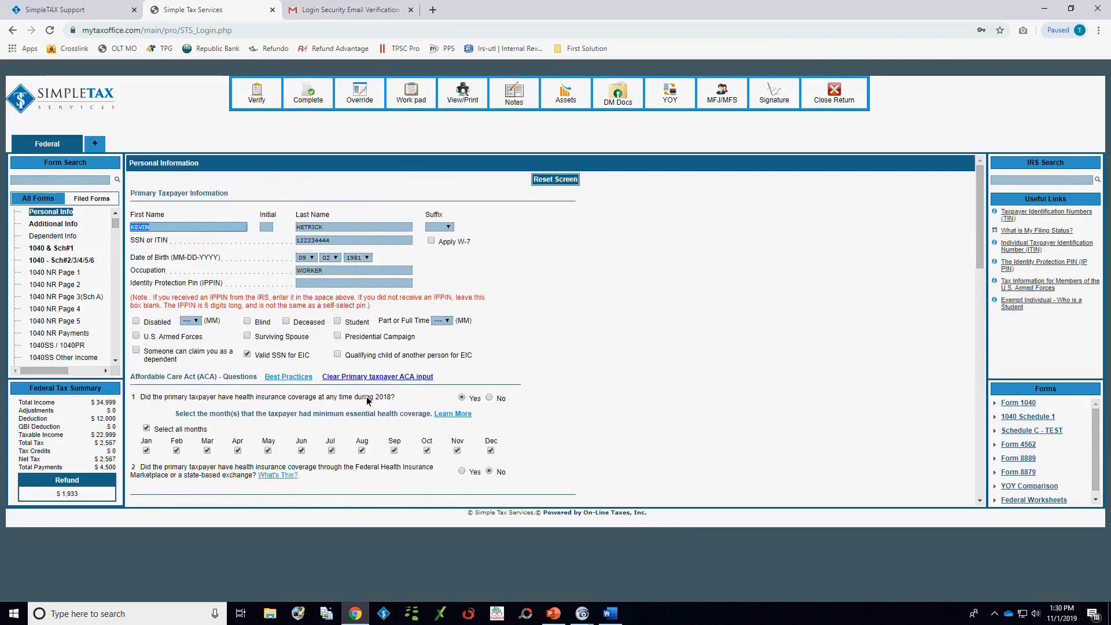
pyautogui.click(96, 198)
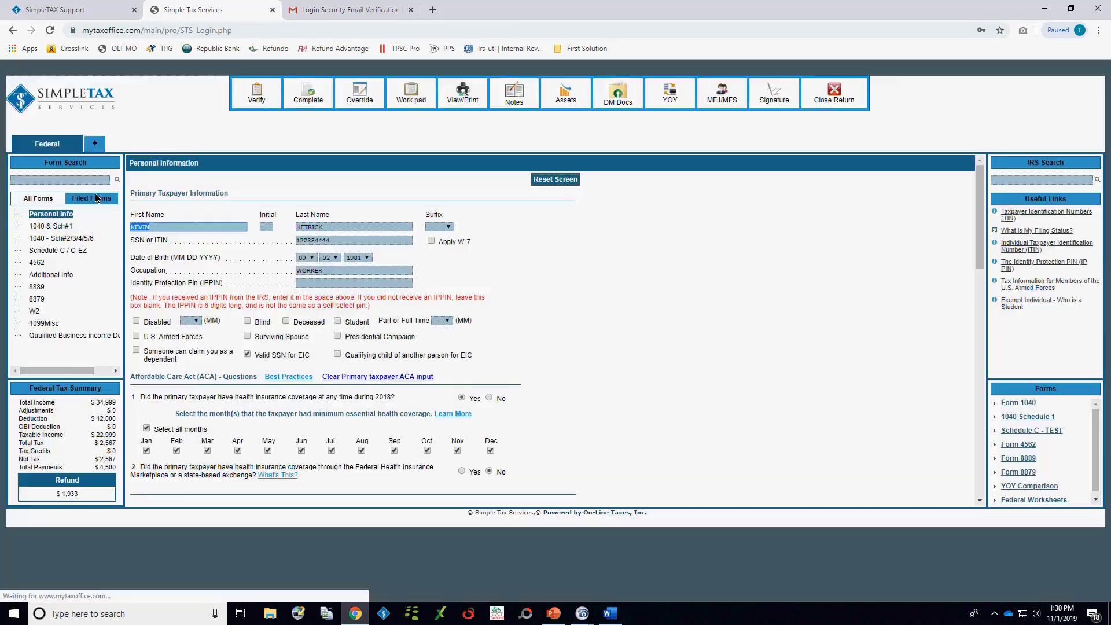
# Step: Verify the return for errors, follow the Form 8958 fix link, and verify again before closing the messages
pyautogui.click(253, 98)
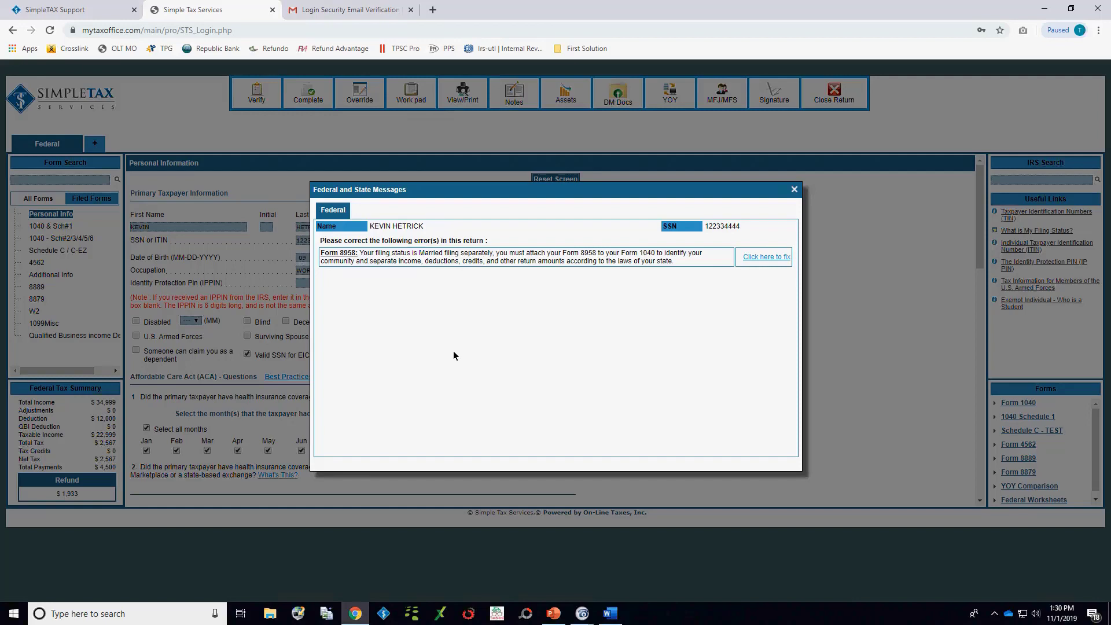
pyautogui.click(760, 257)
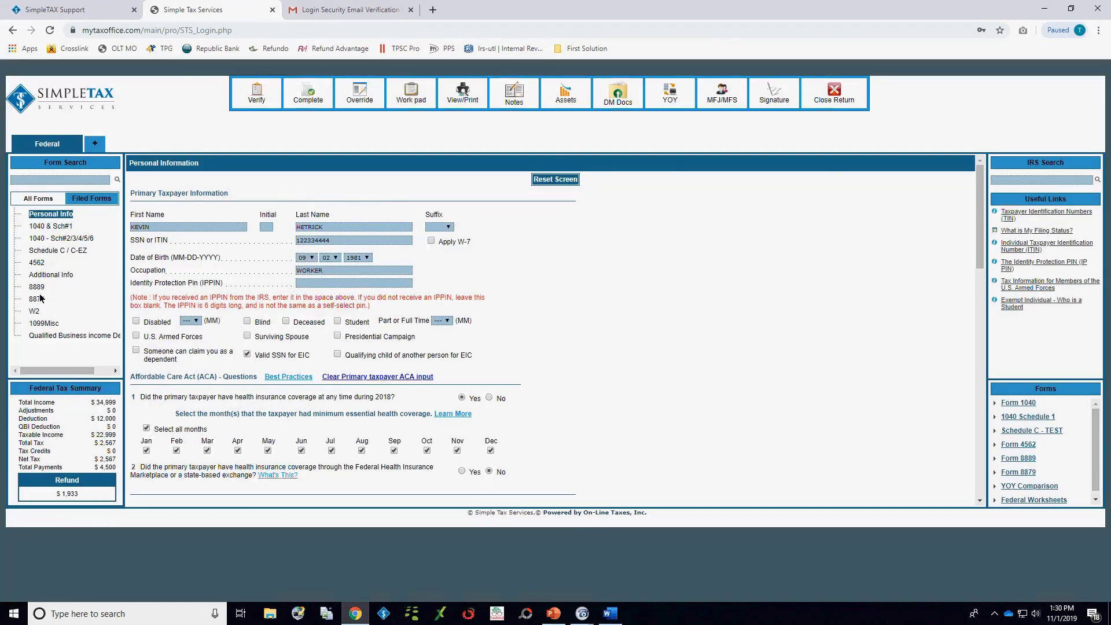
pyautogui.click(257, 90)
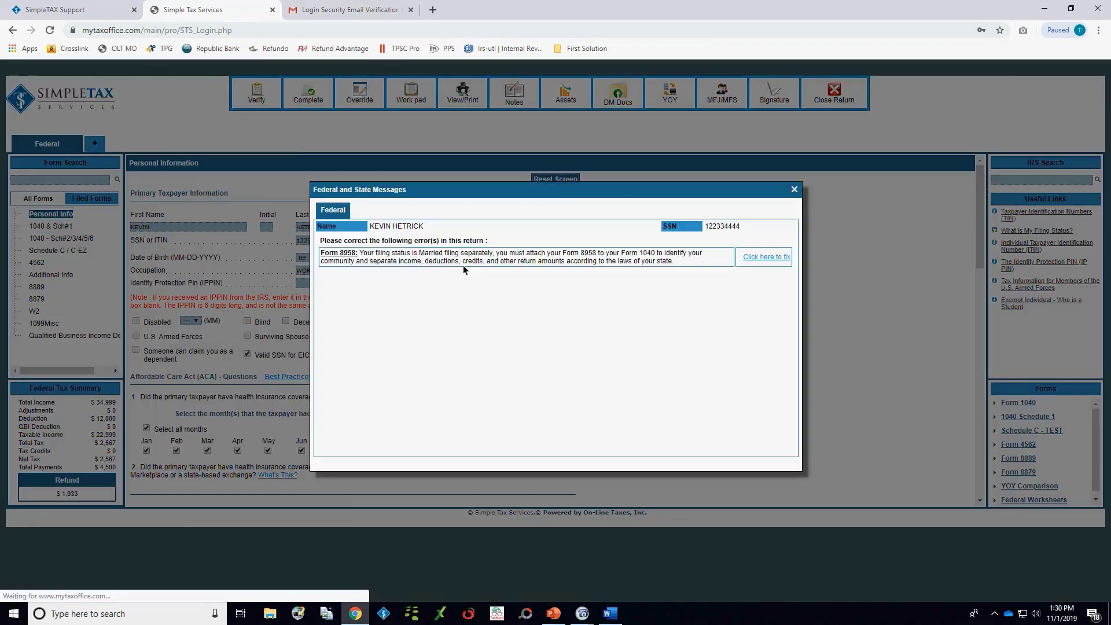
pyautogui.click(794, 190)
# Step: Search all forms for 8958, open the form, and view its linked Community Property Law publication, closing it again
pyautogui.click(39, 198)
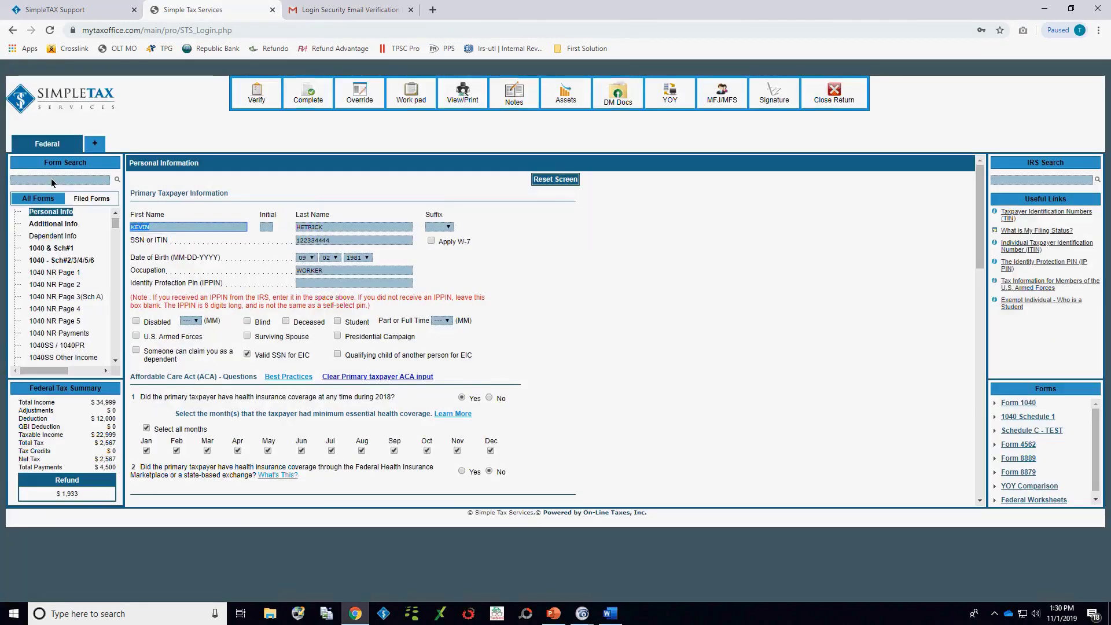
pyautogui.click(52, 180)
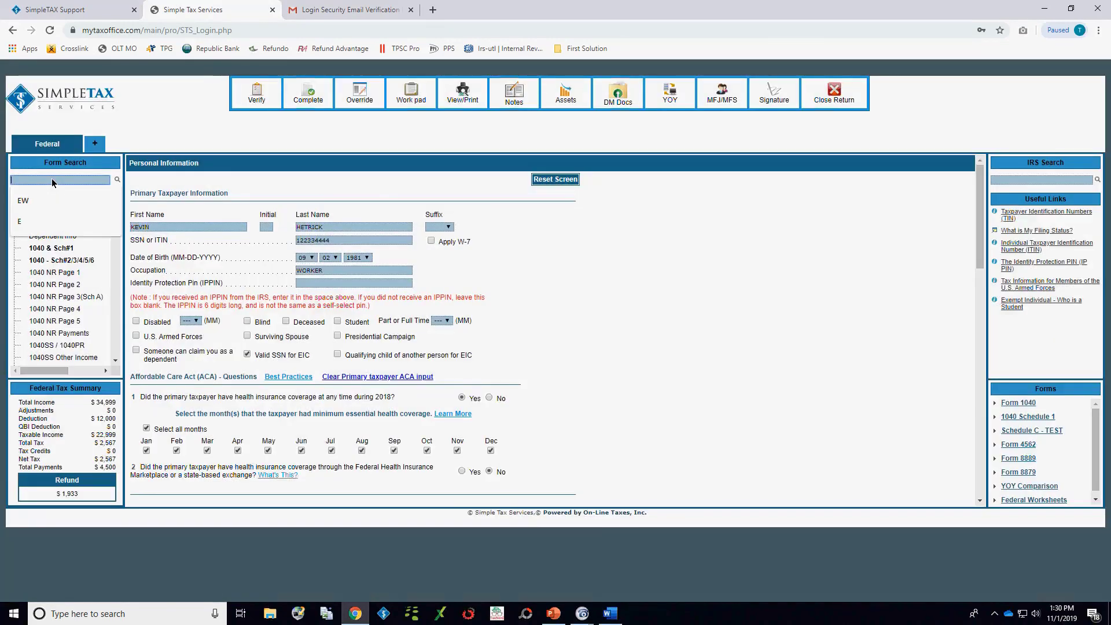
pyautogui.write('8958')
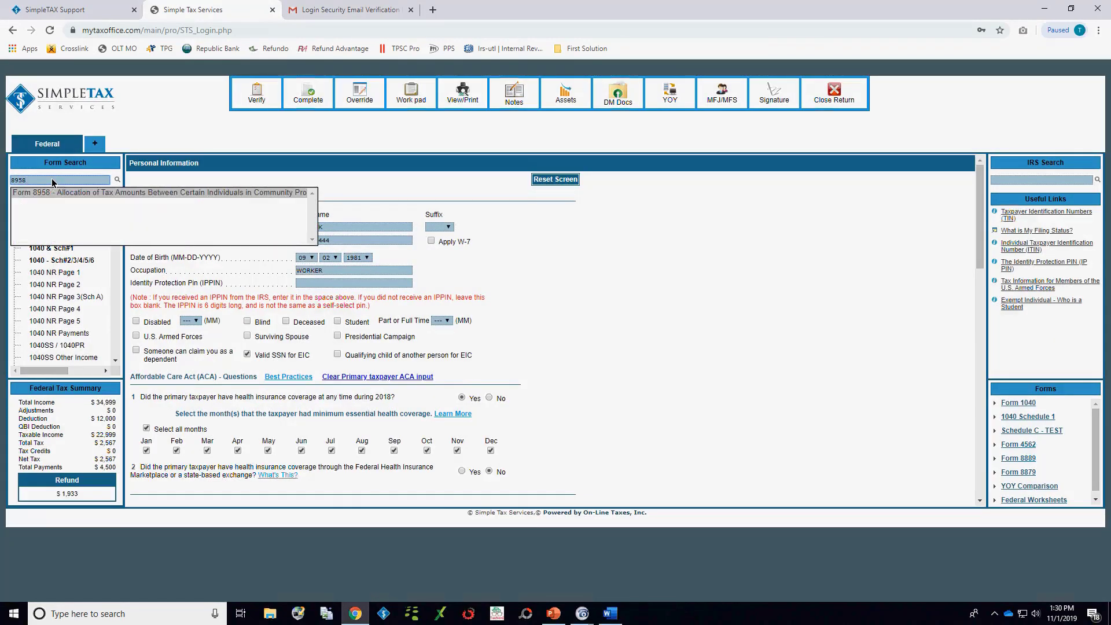
pyautogui.click(131, 194)
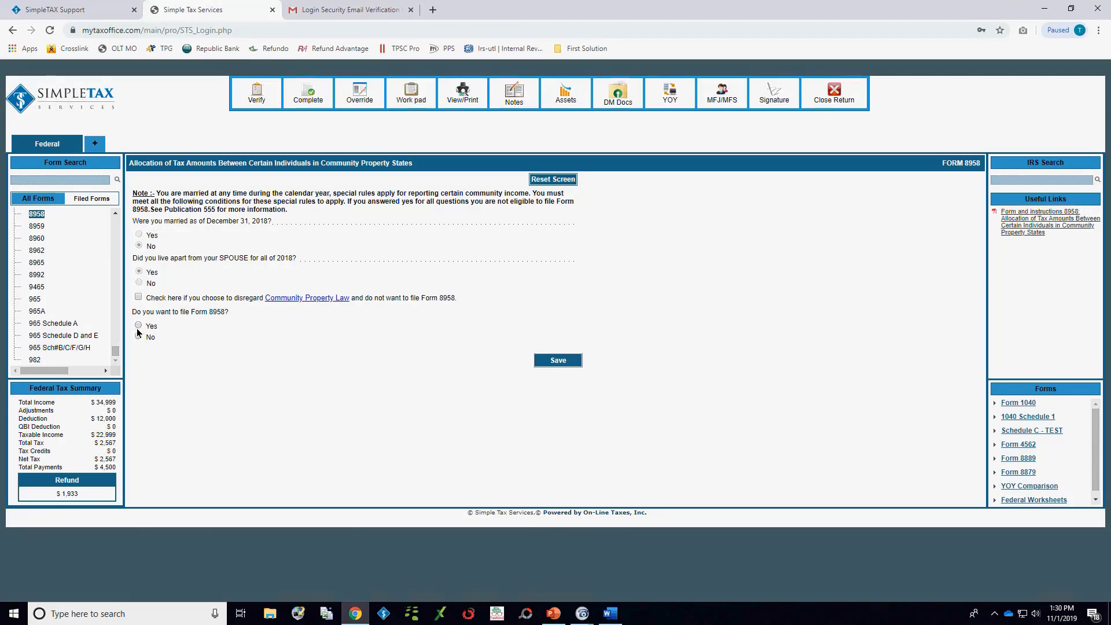
pyautogui.click(303, 300)
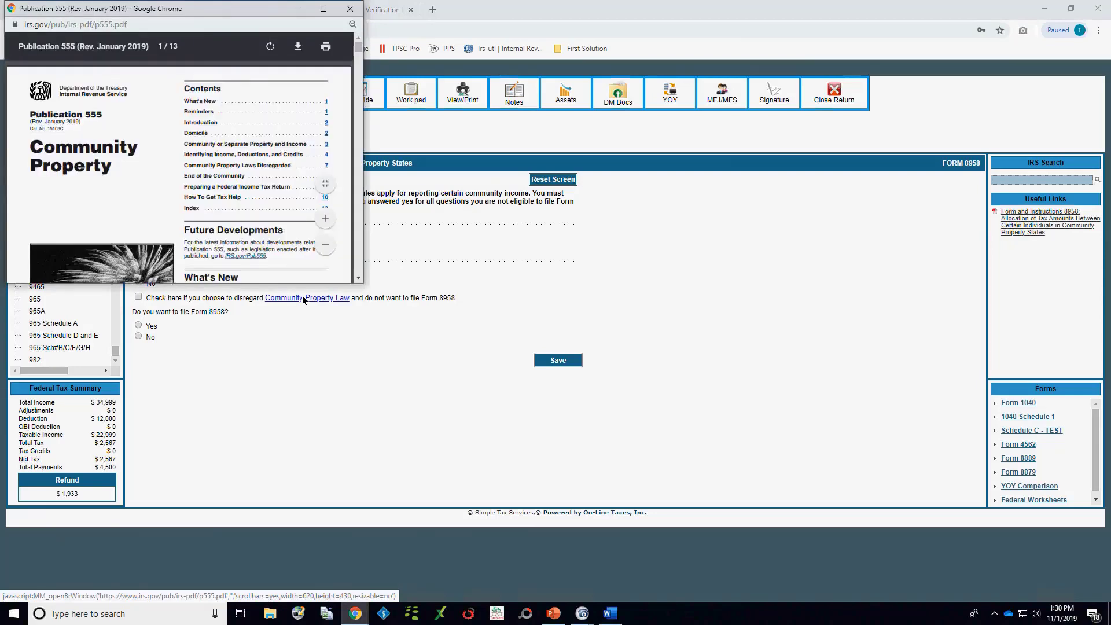
pyautogui.click(351, 9)
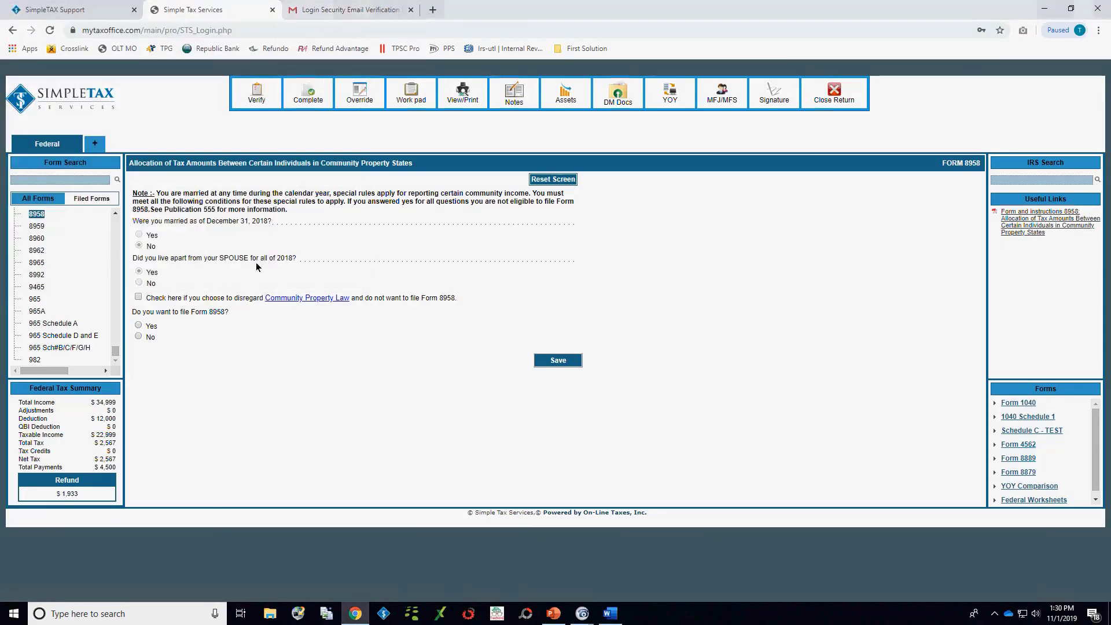
# Step: Tick and clear the option to disregard Community Property Law, and answer Yes to filing Form 8958
pyautogui.click(138, 297)
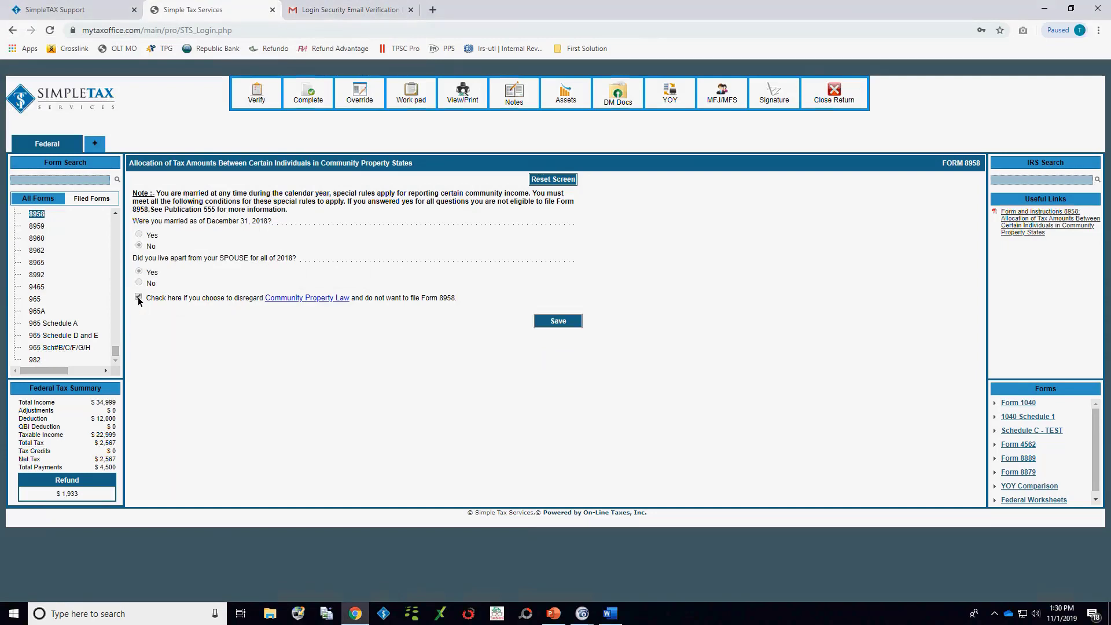
pyautogui.click(138, 297)
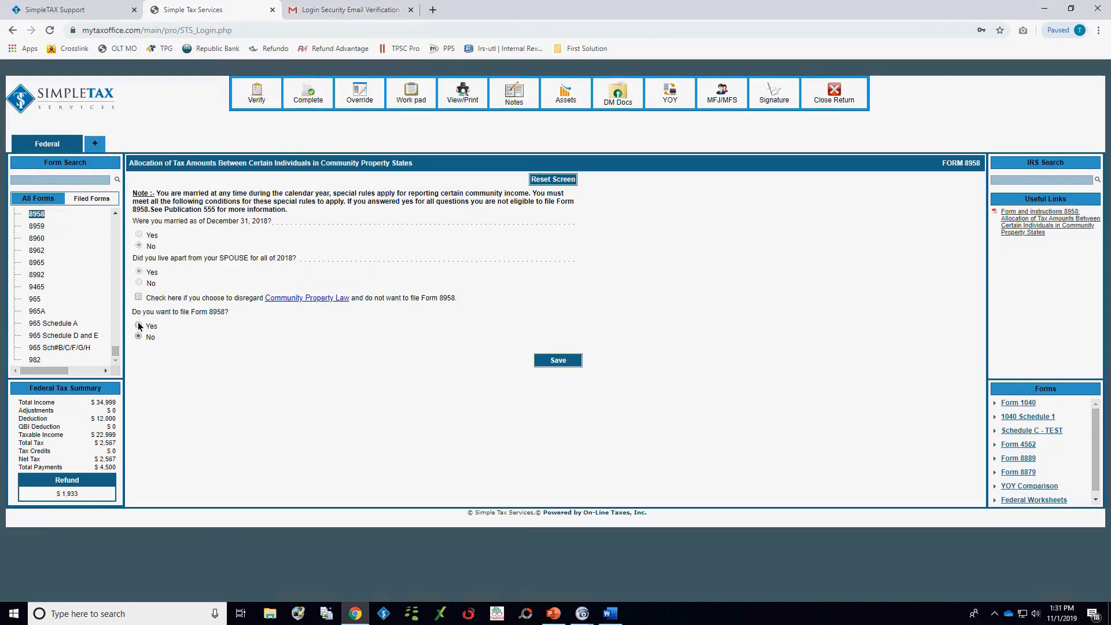
pyautogui.click(138, 325)
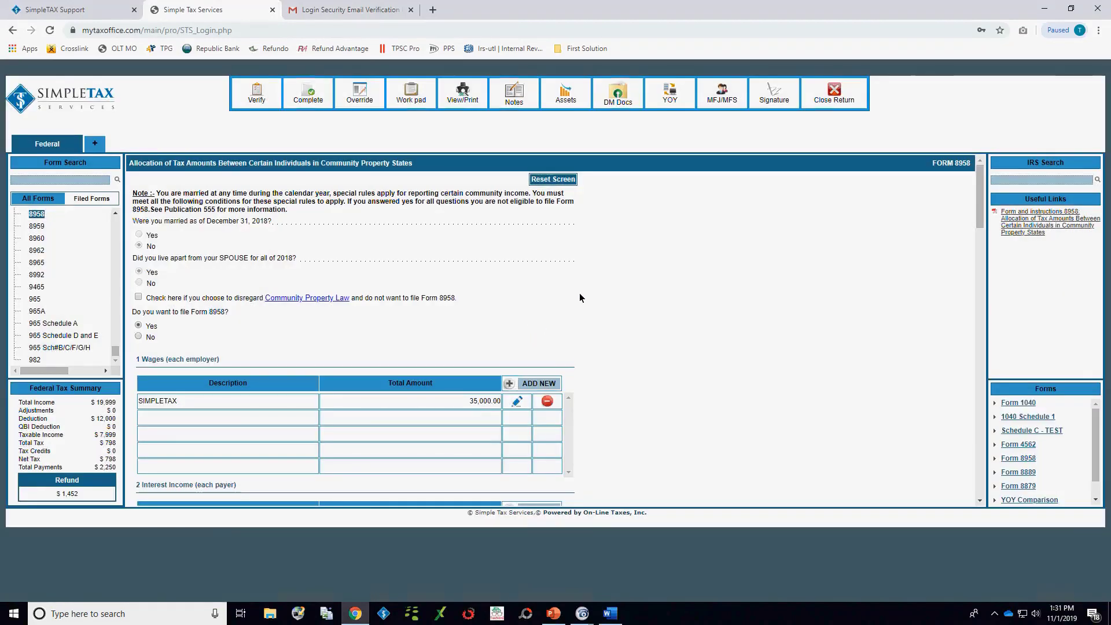
# Step: Open the SIMPLETAX wages entry on Form 8958 to see the spouses' amounts and save it
pyautogui.scroll(-2, 581, 296)
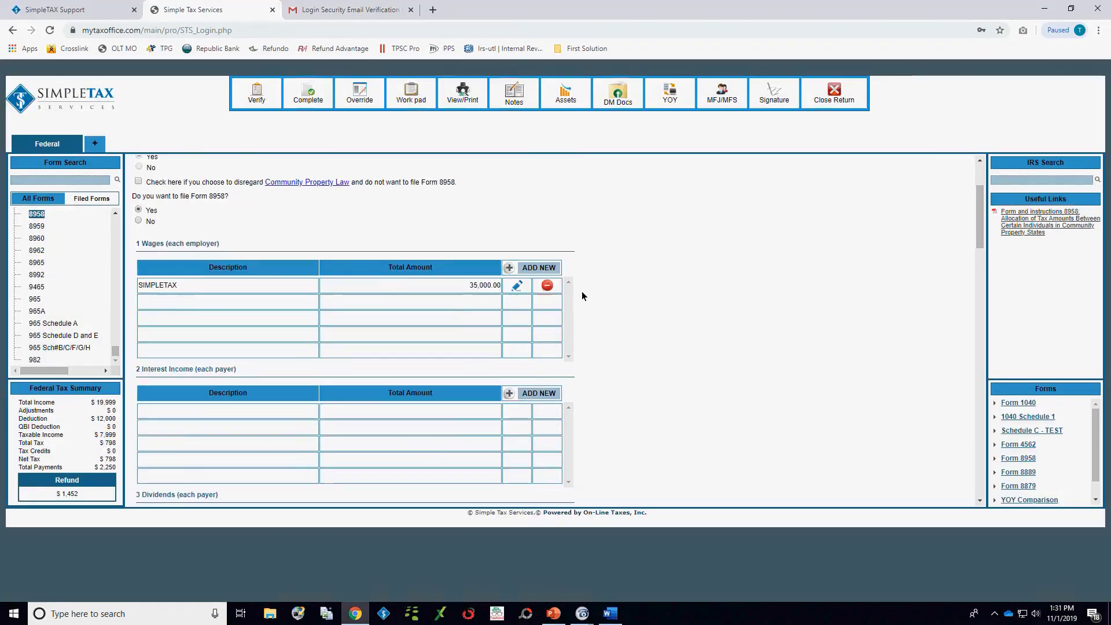
pyautogui.click(516, 285)
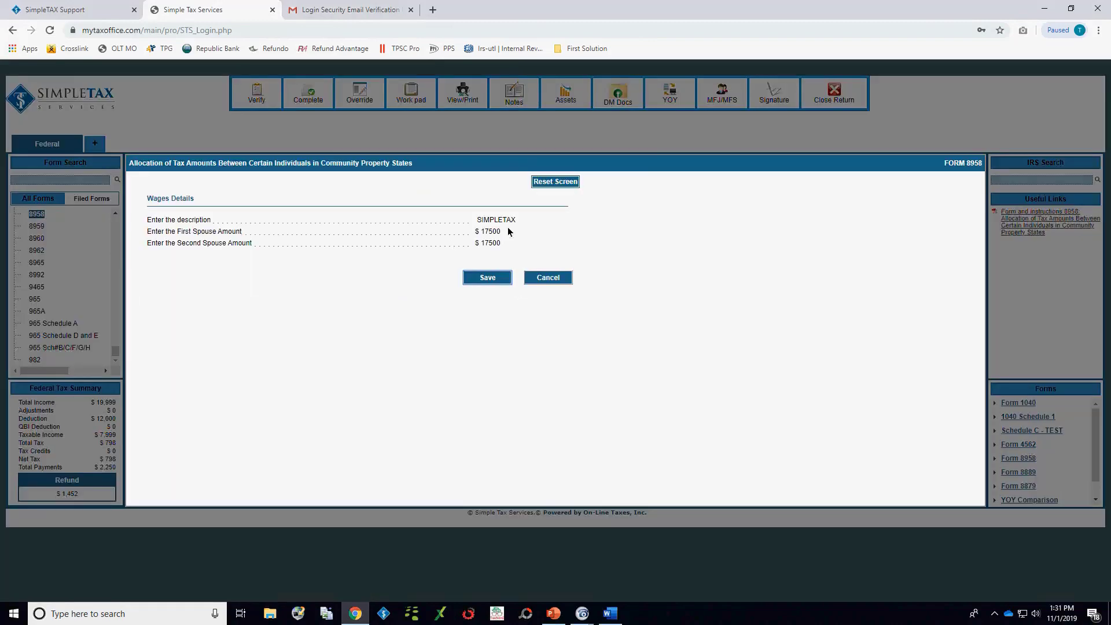
pyautogui.click(500, 279)
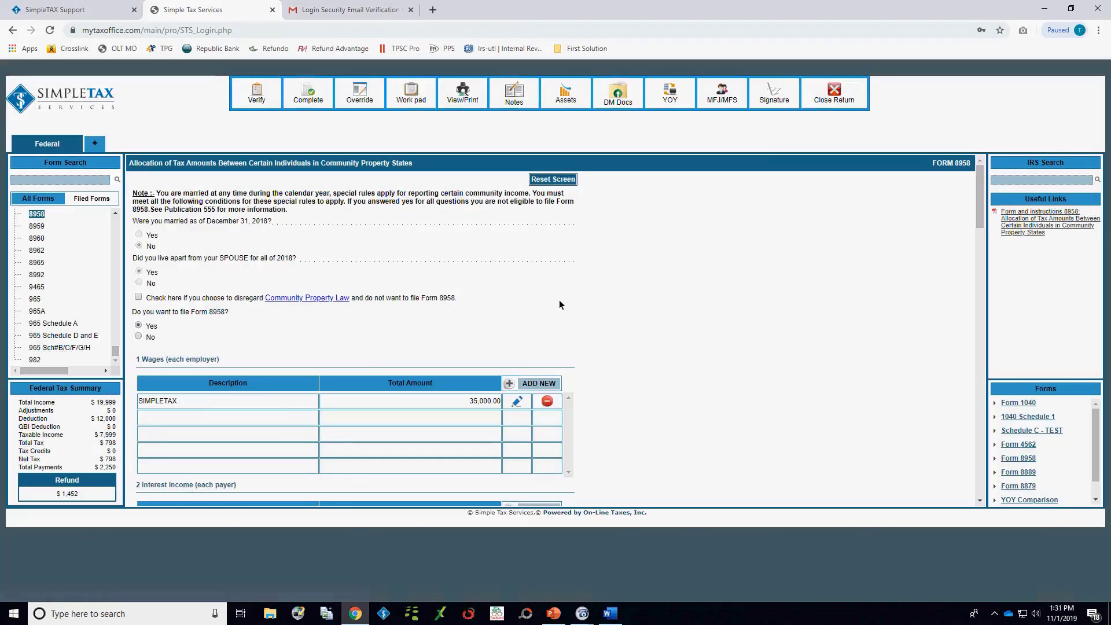
# Step: Examine the remaining Form 8958 income sections down to self-employment income and capital gains
pyautogui.scroll(-5, 511, 295)
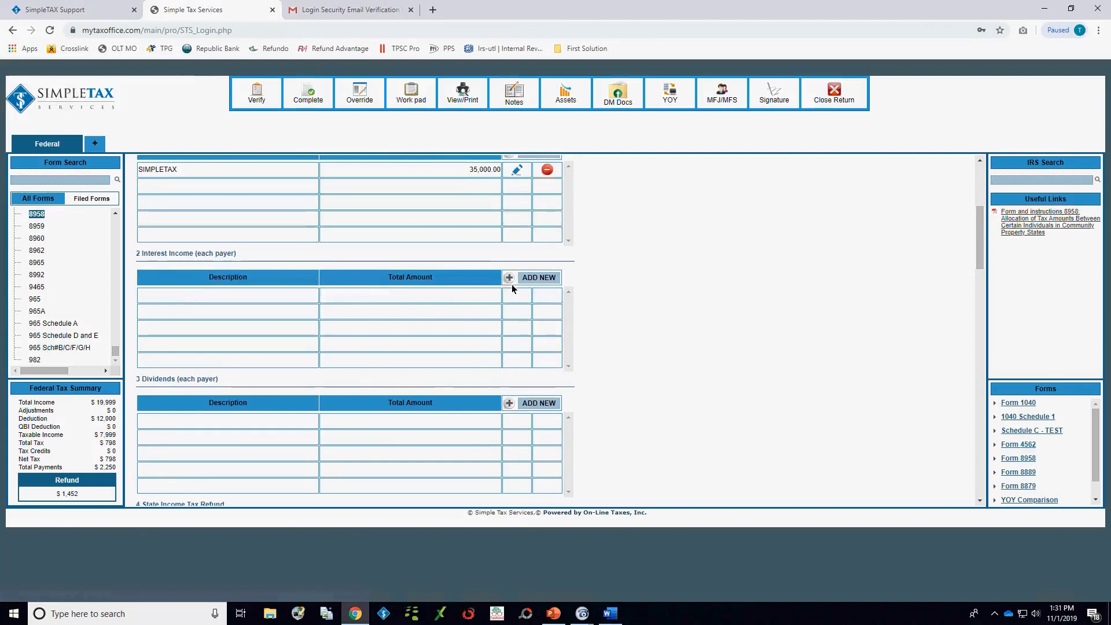
pyautogui.scroll(-5, 511, 289)
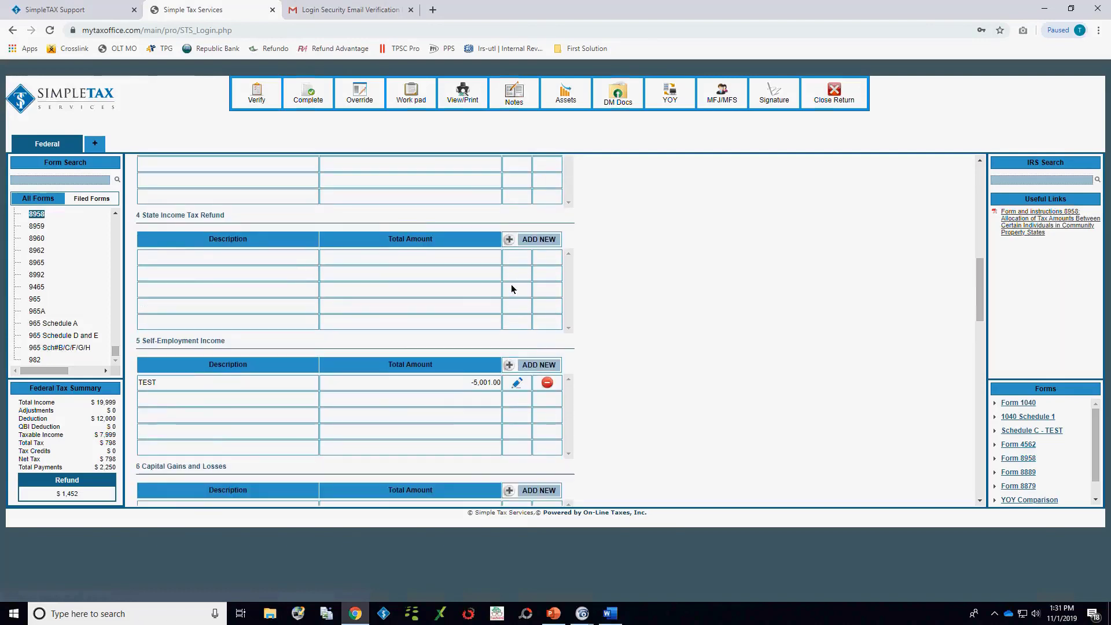
pyautogui.scroll(-2, 512, 289)
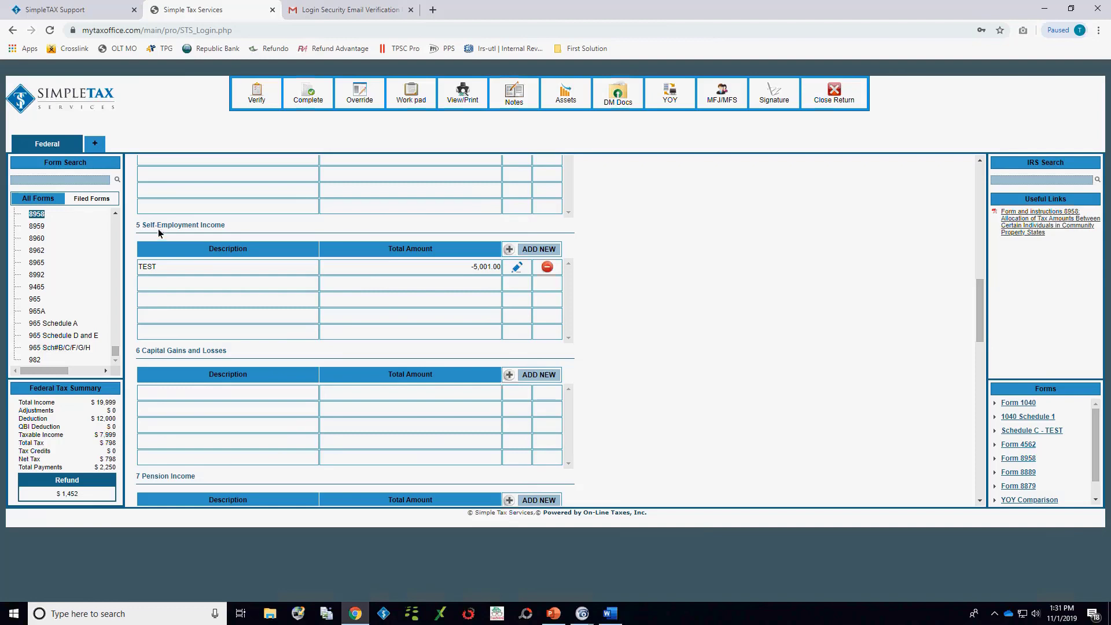
# Step: Answer No to filing Form 8958 and verify the return for errors
pyautogui.scroll(10, 702, 384)
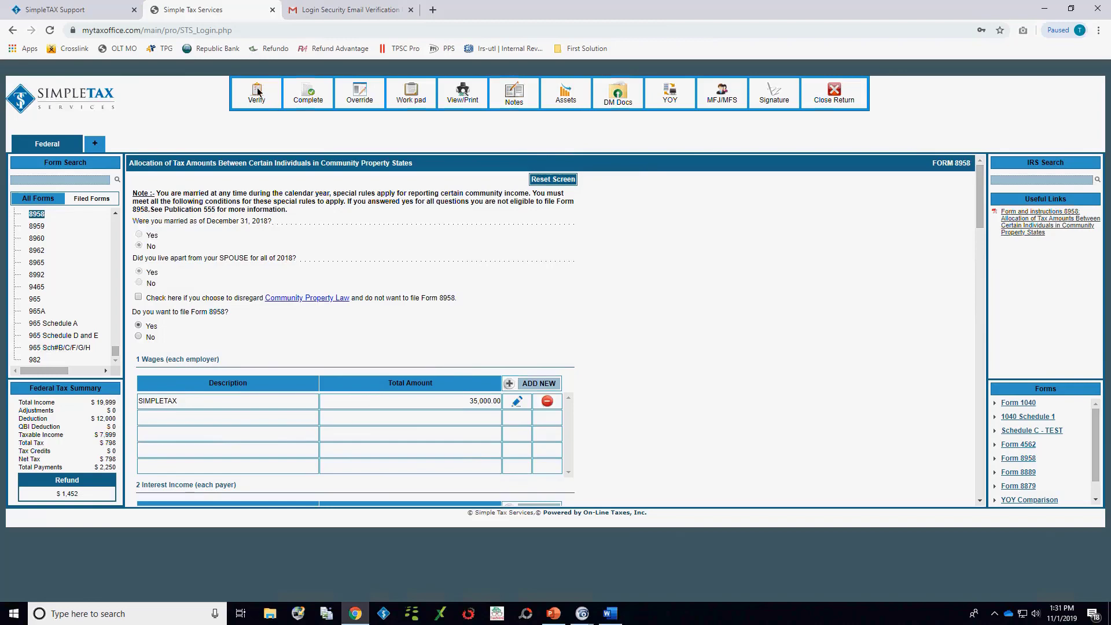
pyautogui.click(139, 337)
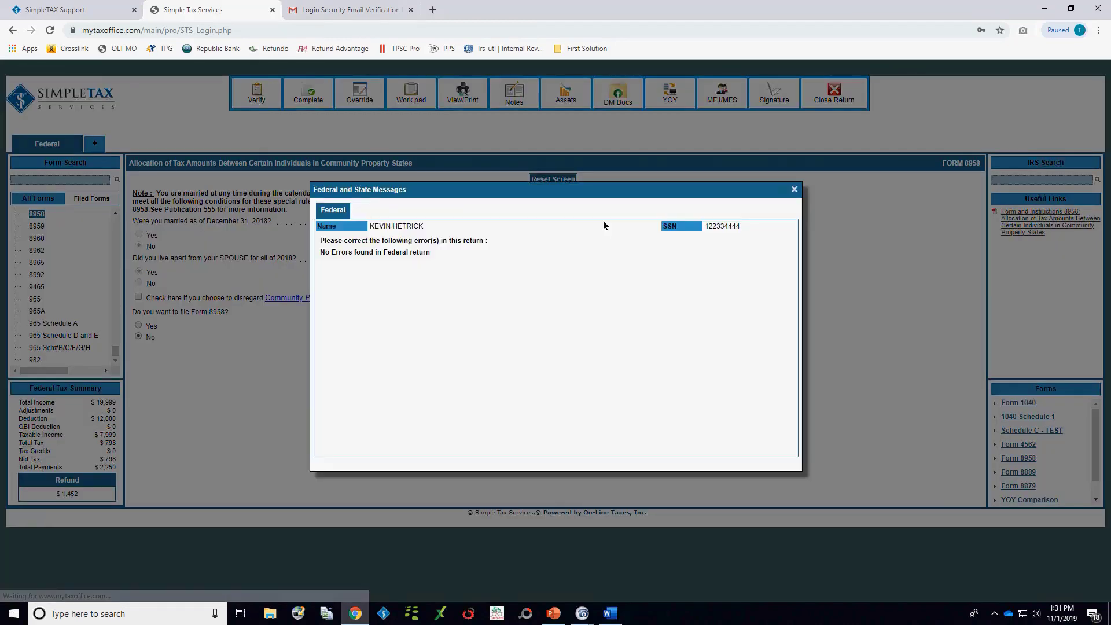
# Step: Dismiss the return's verification messages and close the return, confirming the closure
pyautogui.click(795, 189)
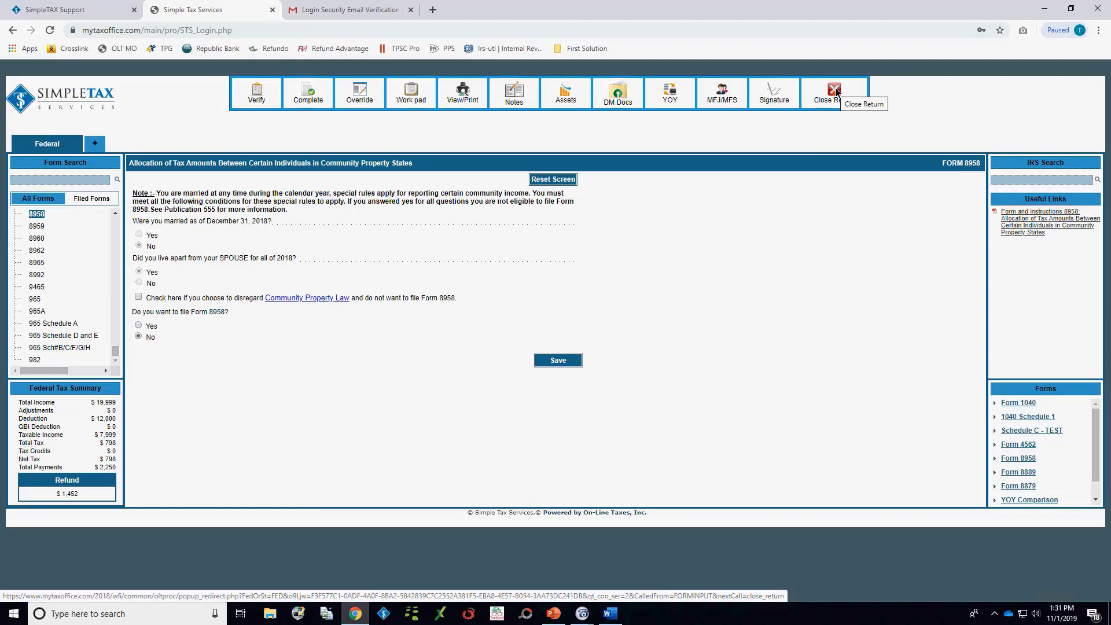
pyautogui.click(837, 92)
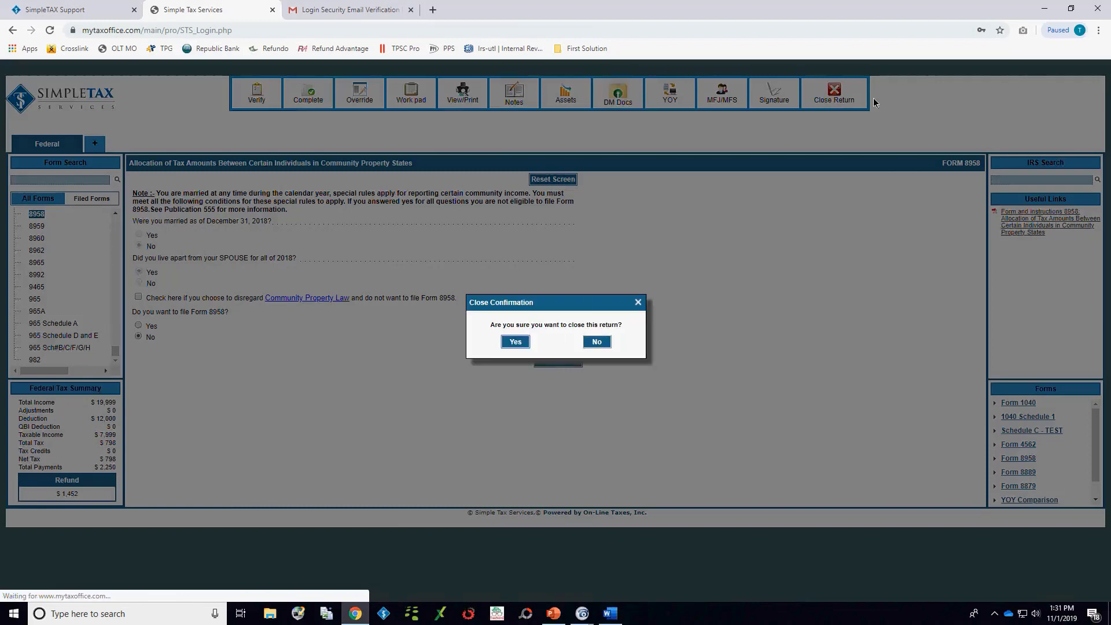
pyautogui.click(516, 343)
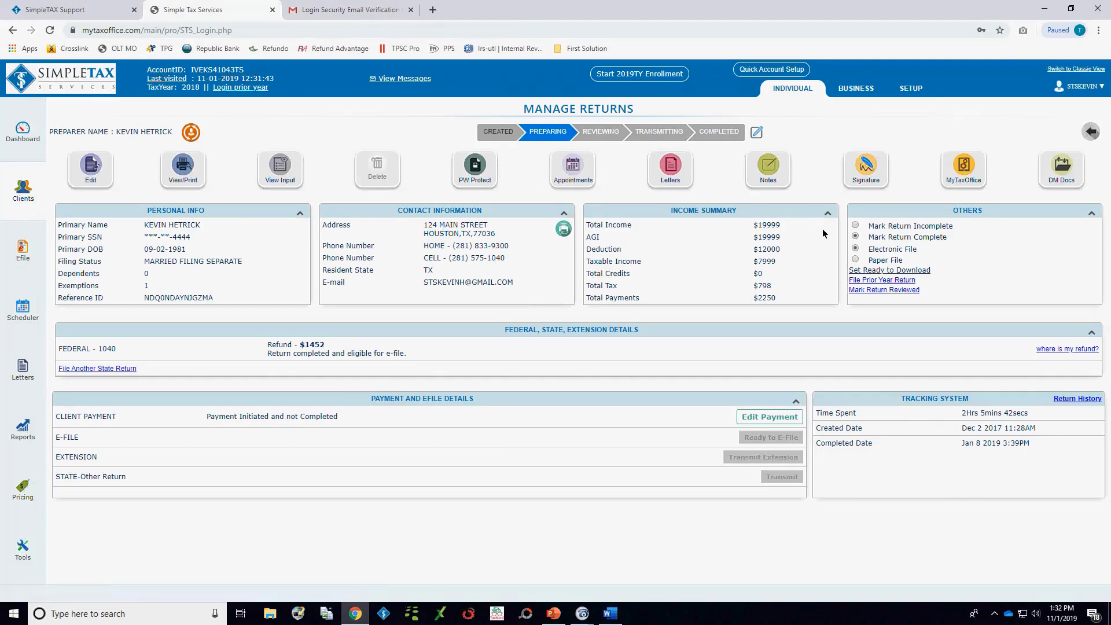
# Step: Look through the exported client forms in the return's uploaded documents, and close the document viewer
pyautogui.click(1068, 173)
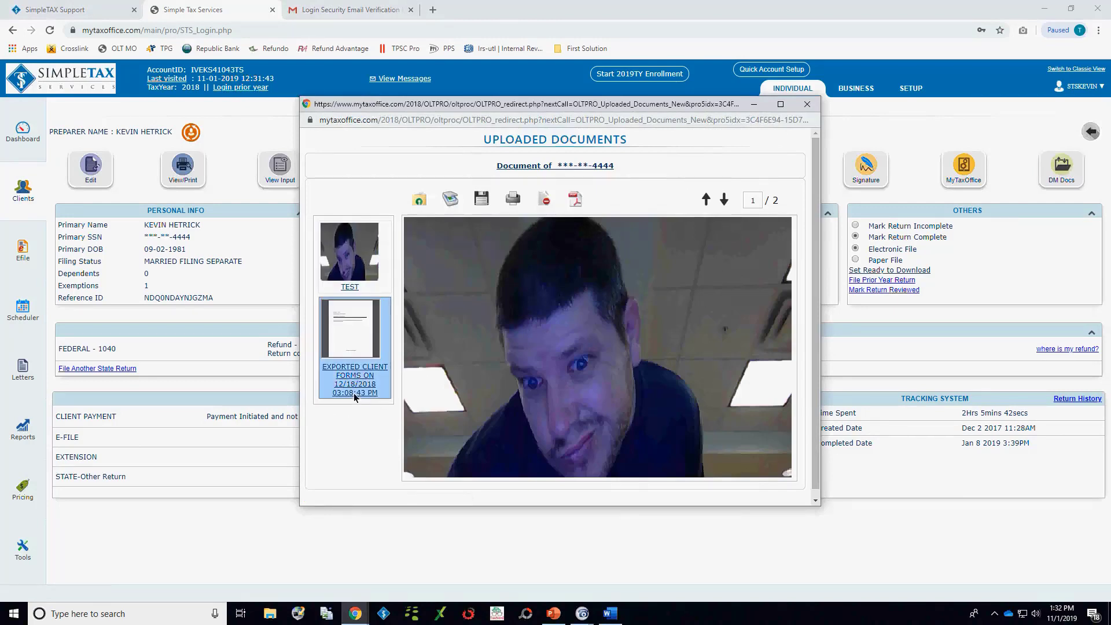
pyautogui.click(354, 347)
pyautogui.scroll(-10, 613, 308)
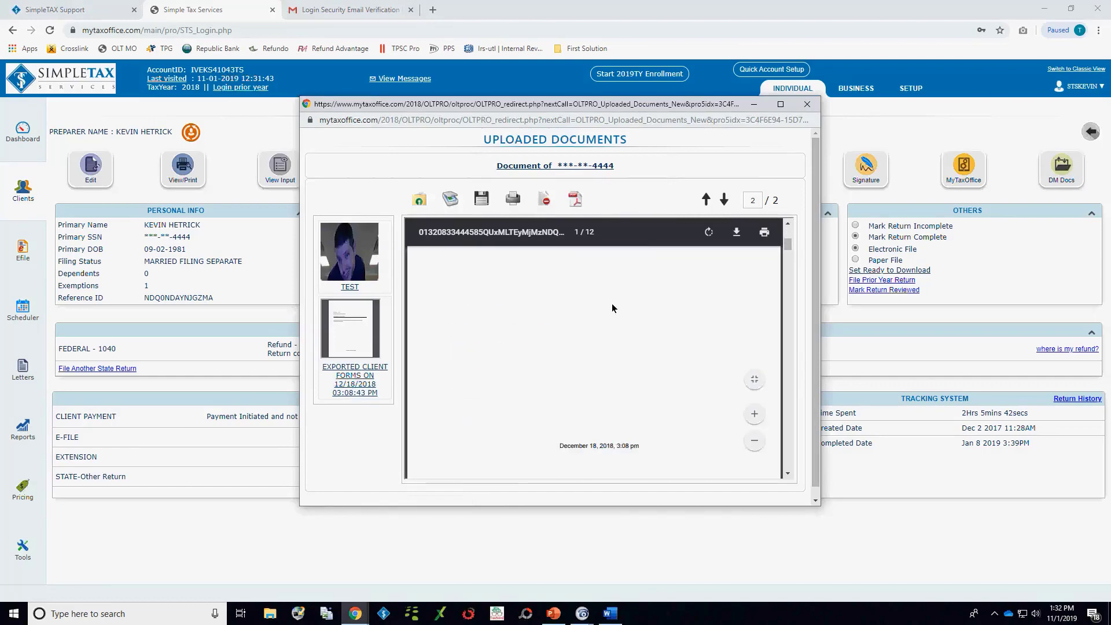
pyautogui.scroll(-5, 613, 308)
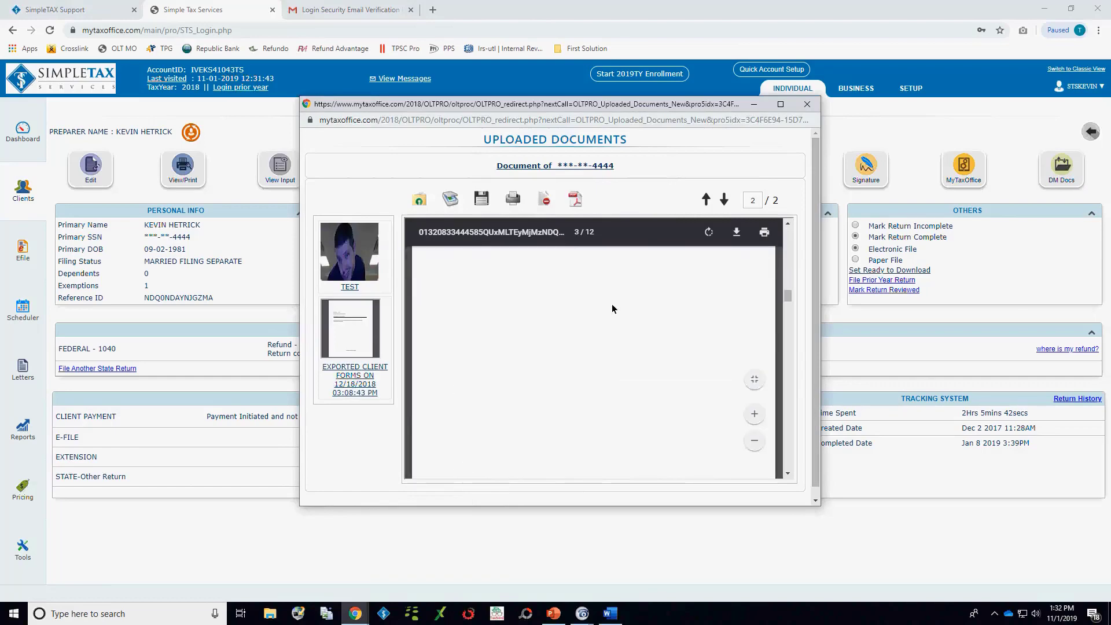
pyautogui.click(811, 106)
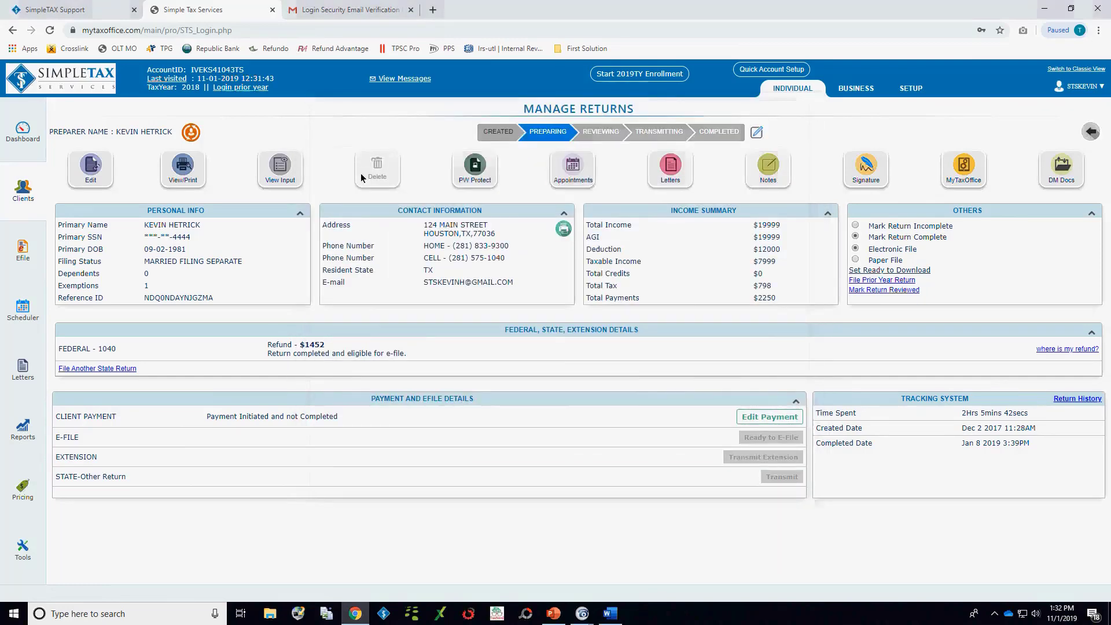
# Step: Review the personal details in the return's input summary down to the health care coverage section, and close it
pyautogui.click(274, 177)
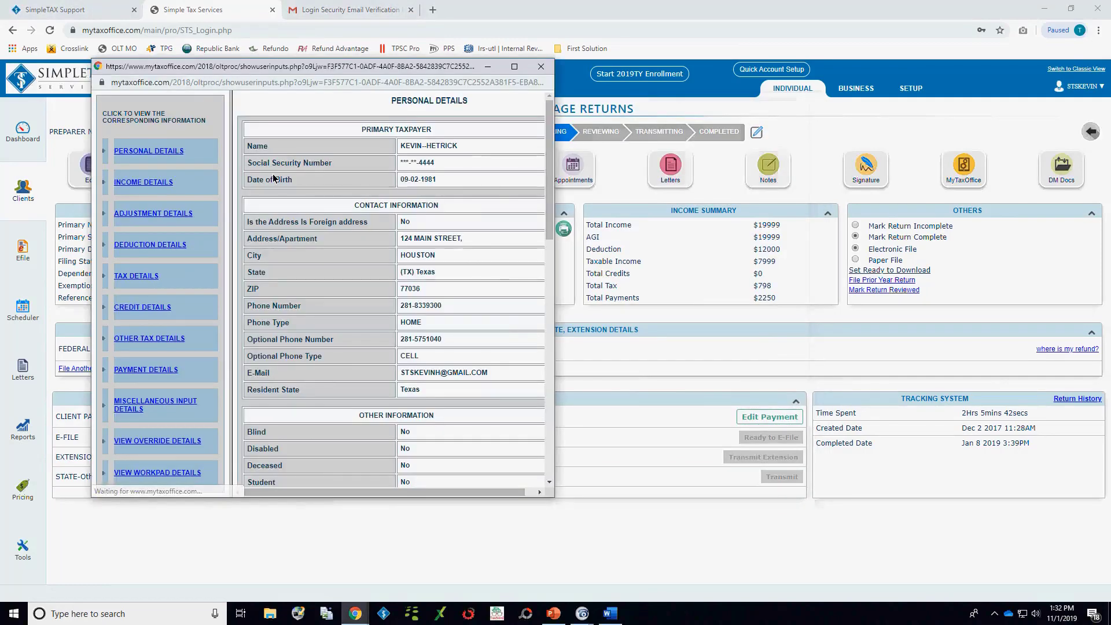
pyautogui.scroll(-6, 313, 282)
pyautogui.scroll(-6, 313, 282)
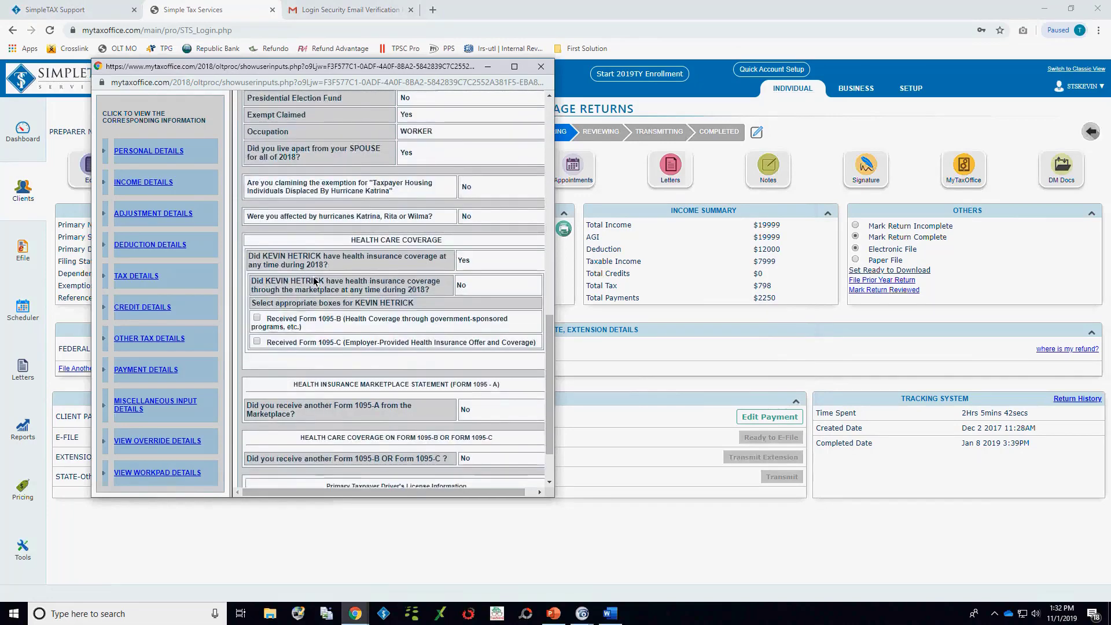
pyautogui.click(540, 67)
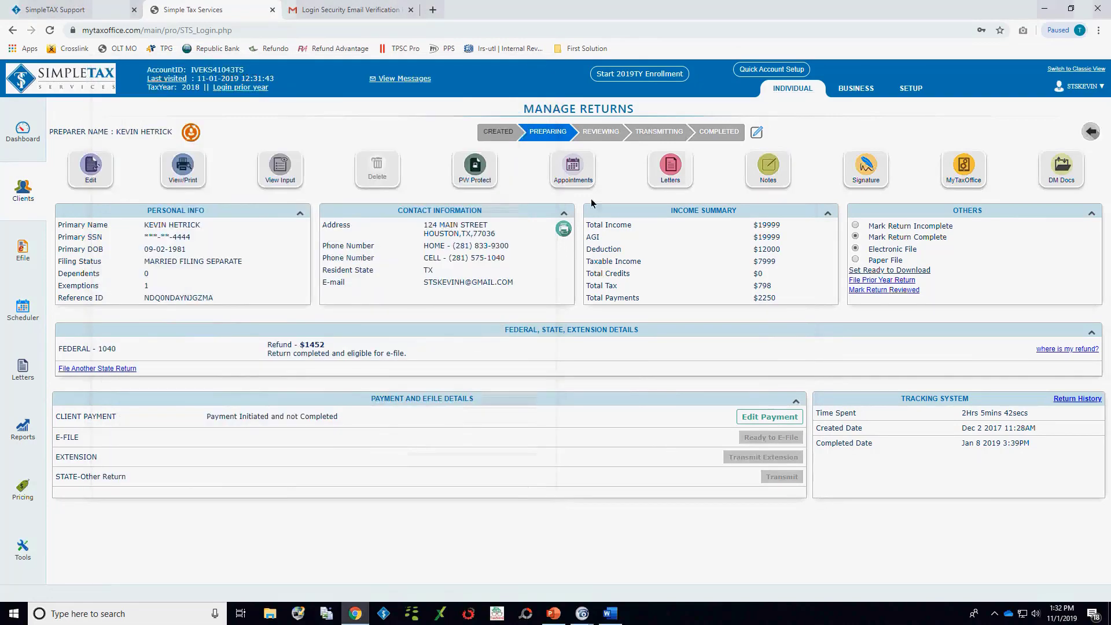
# Step: Check the return's print and export options, and page through the exported client forms in its uploaded documents again
pyautogui.click(200, 174)
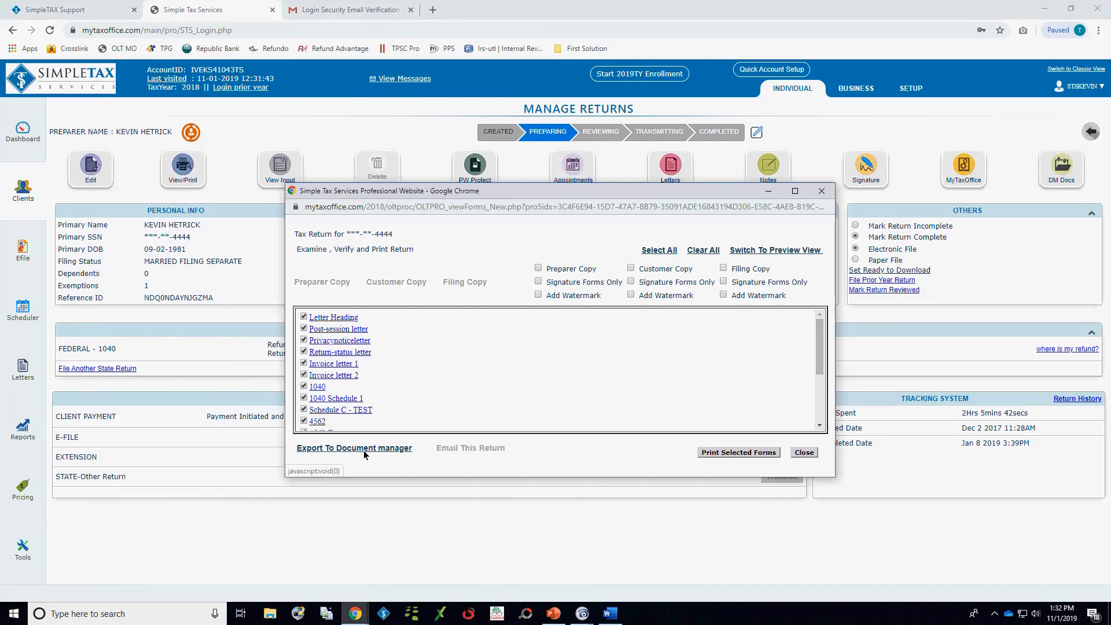
pyautogui.click(821, 191)
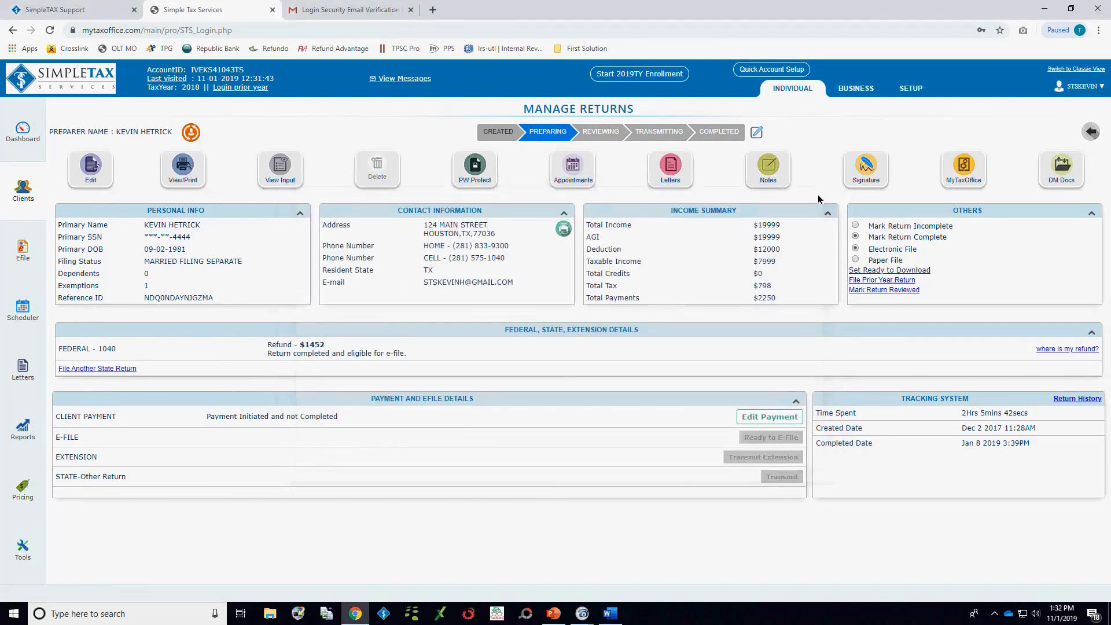
pyautogui.click(1064, 176)
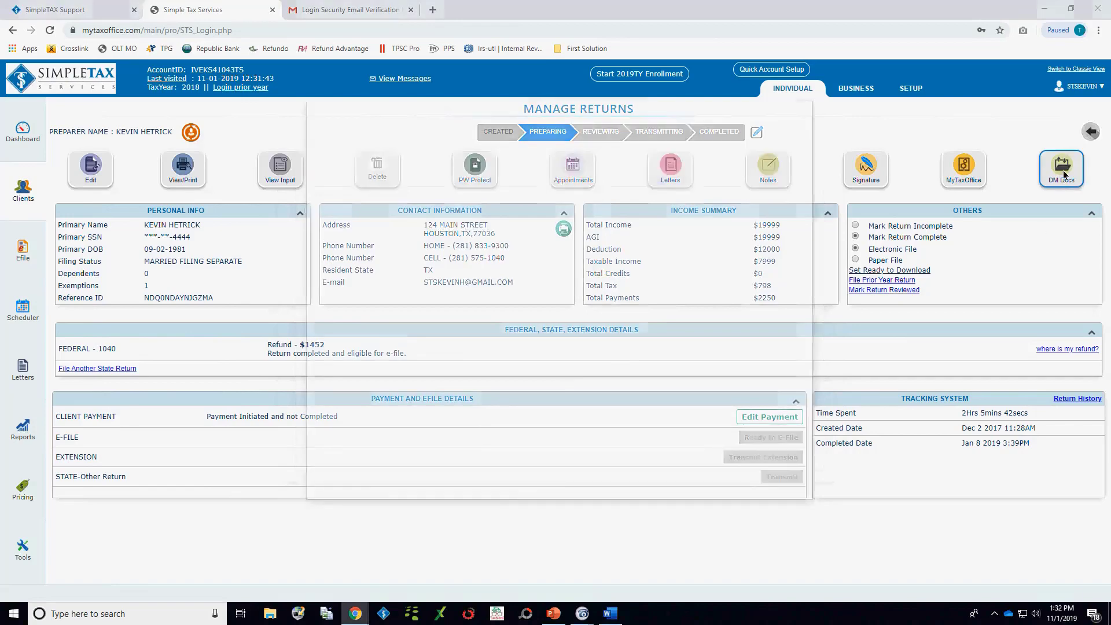
pyautogui.click(347, 382)
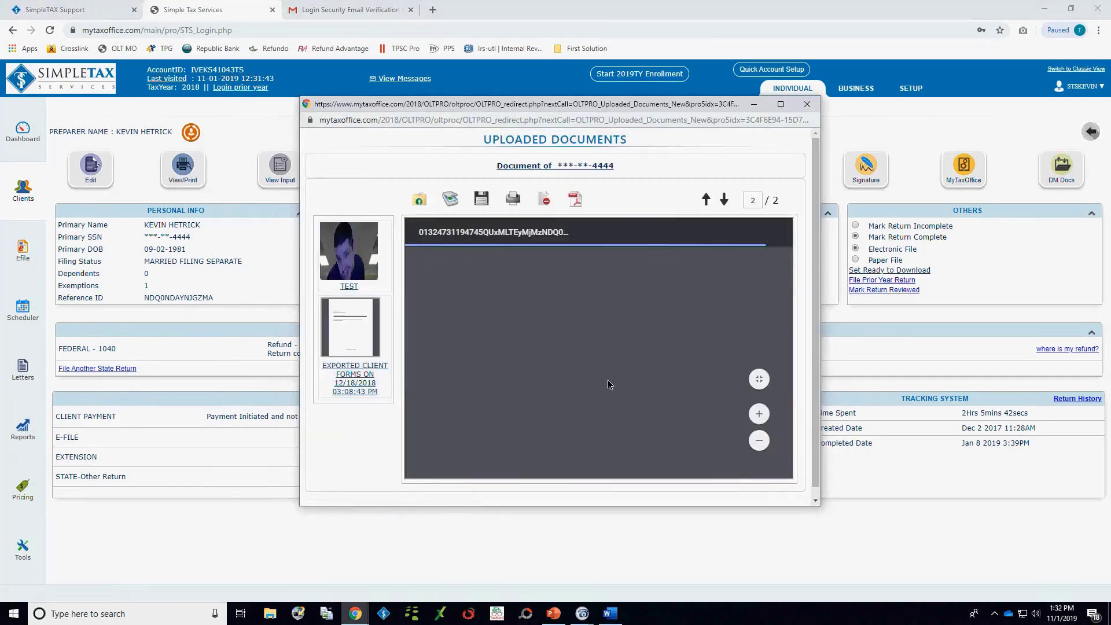
pyautogui.scroll(-10, 609, 370)
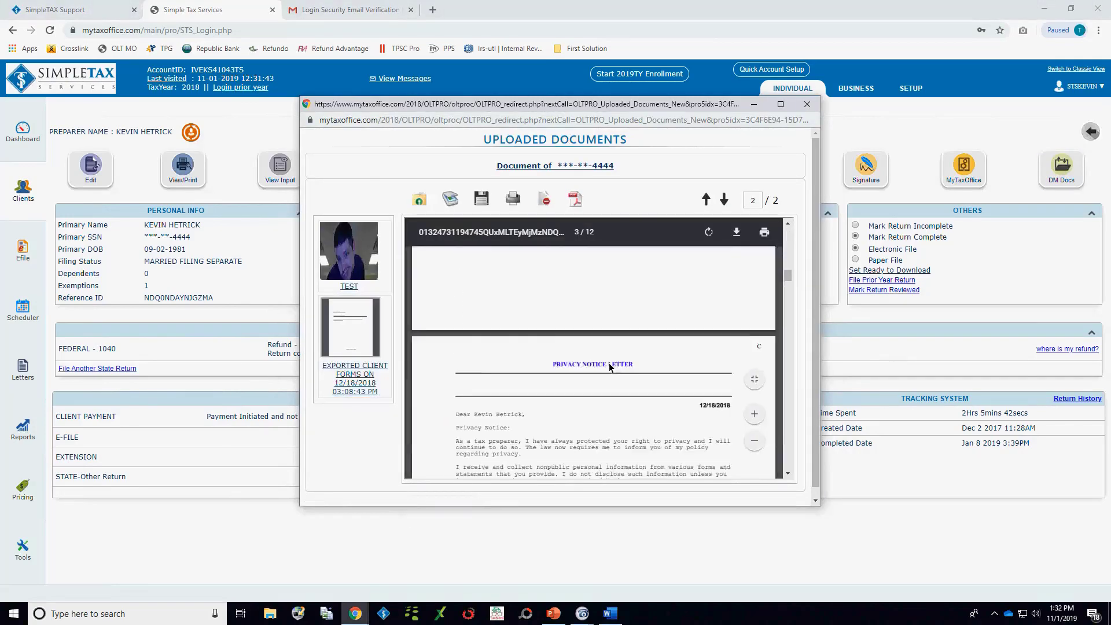
pyautogui.scroll(-3, 610, 366)
pyautogui.click(807, 104)
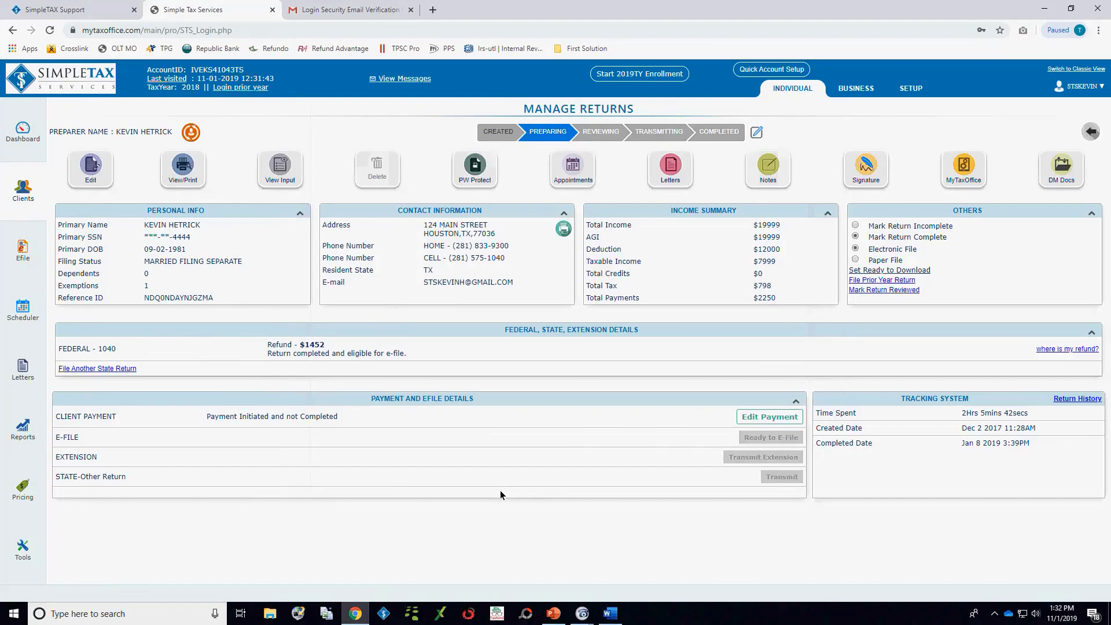
# Step: Add an "EIC" note reading "Did the dependent live with you all 12 months? TP response was yes" and view the saved note
pyautogui.click(763, 173)
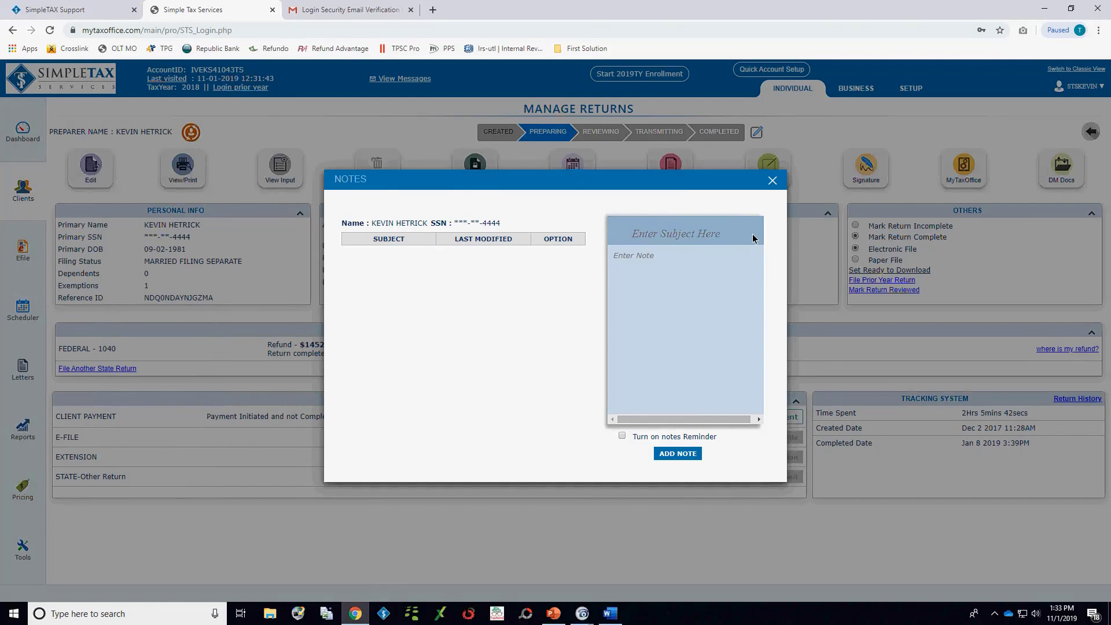
pyautogui.write('EIC')
pyautogui.press('Tab')
pyautogui.write('Did the depened')
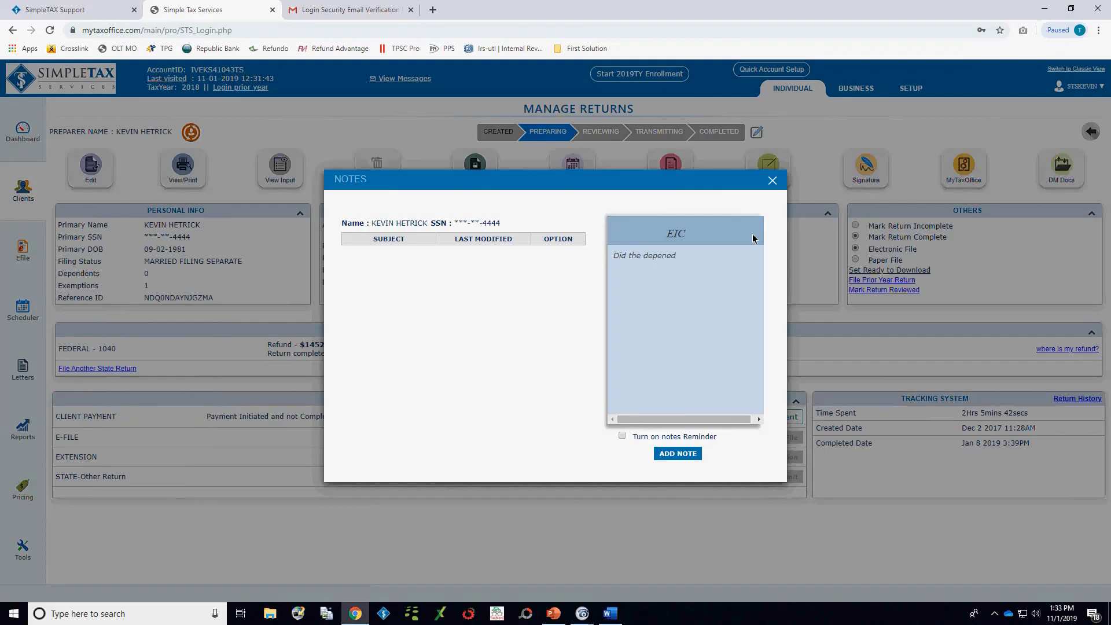
pyautogui.write('ent live with you all')
pyautogui.write(' 12 month')
pyautogui.write('s? TP reson')
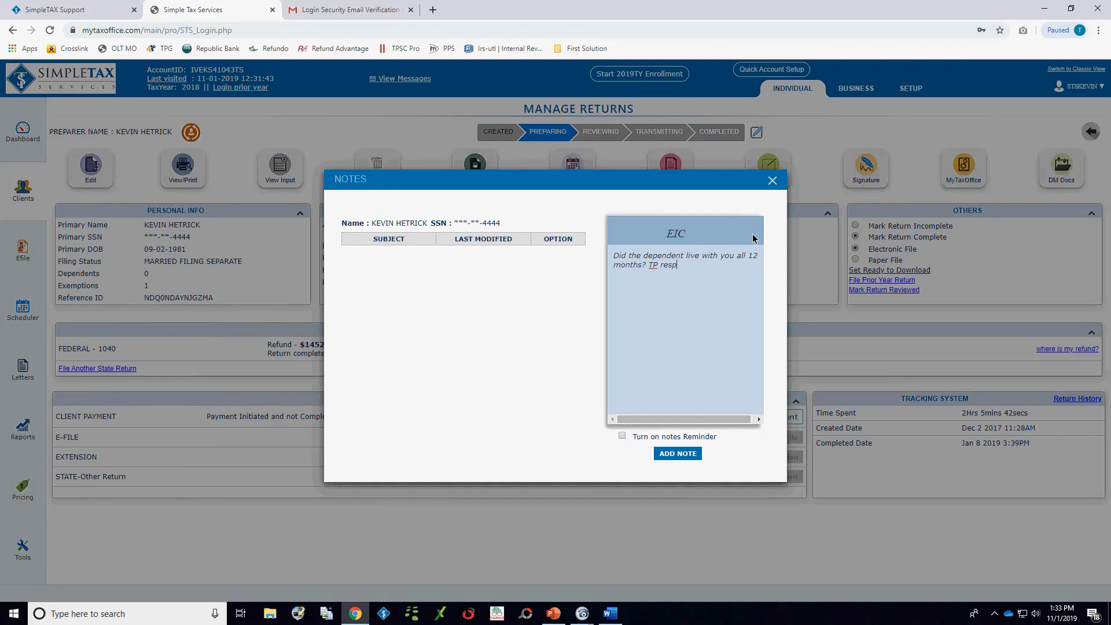
pyautogui.write('onse was yes')
pyautogui.click(679, 454)
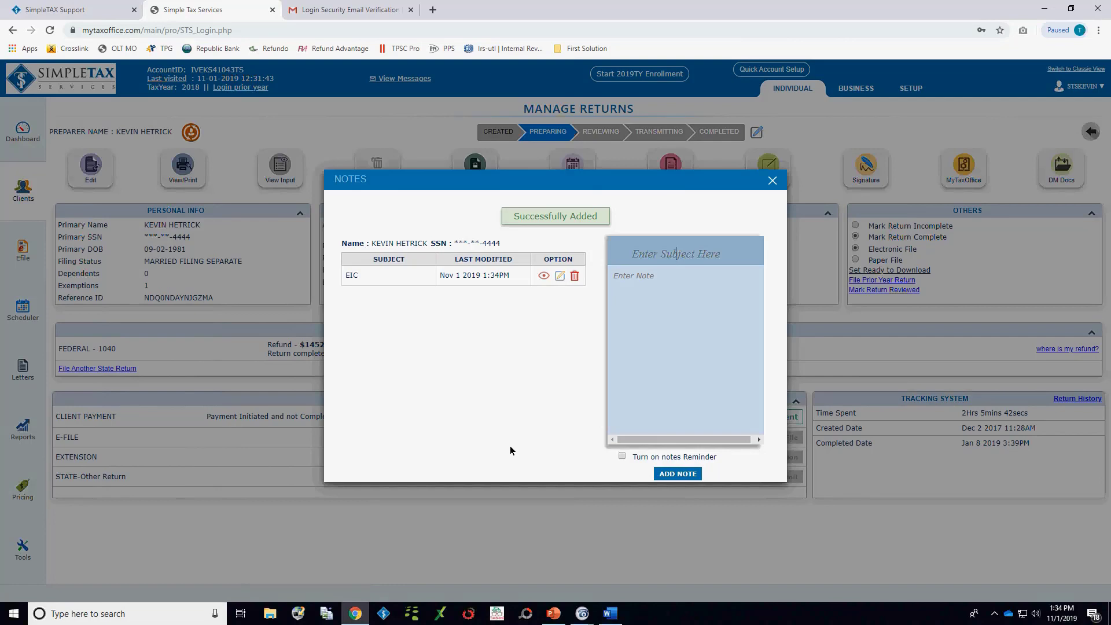
pyautogui.click(544, 276)
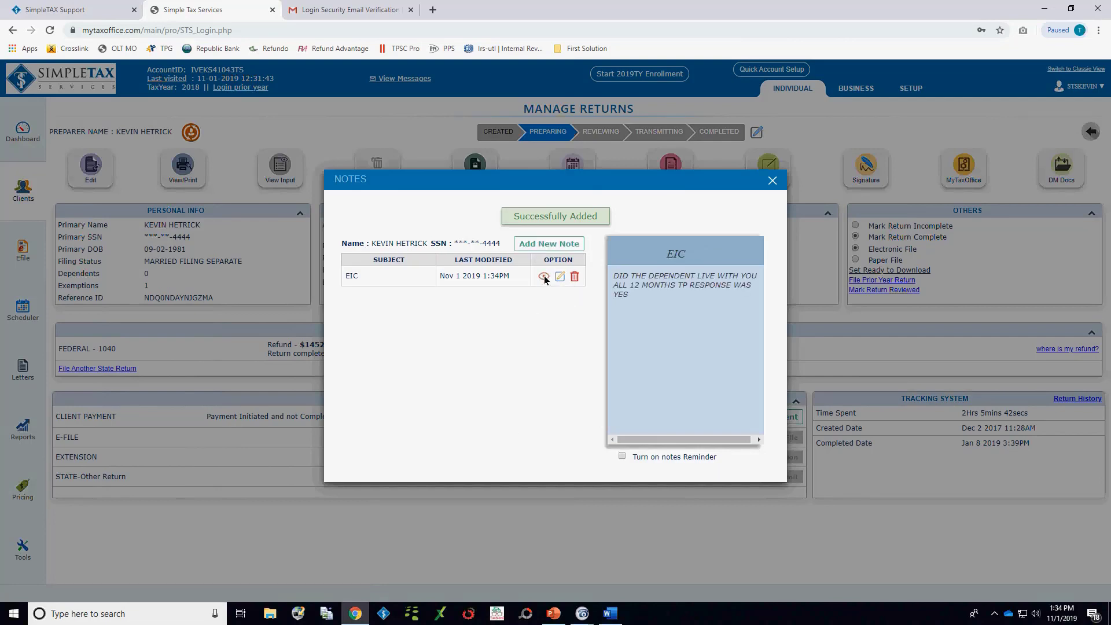
pyautogui.click(772, 180)
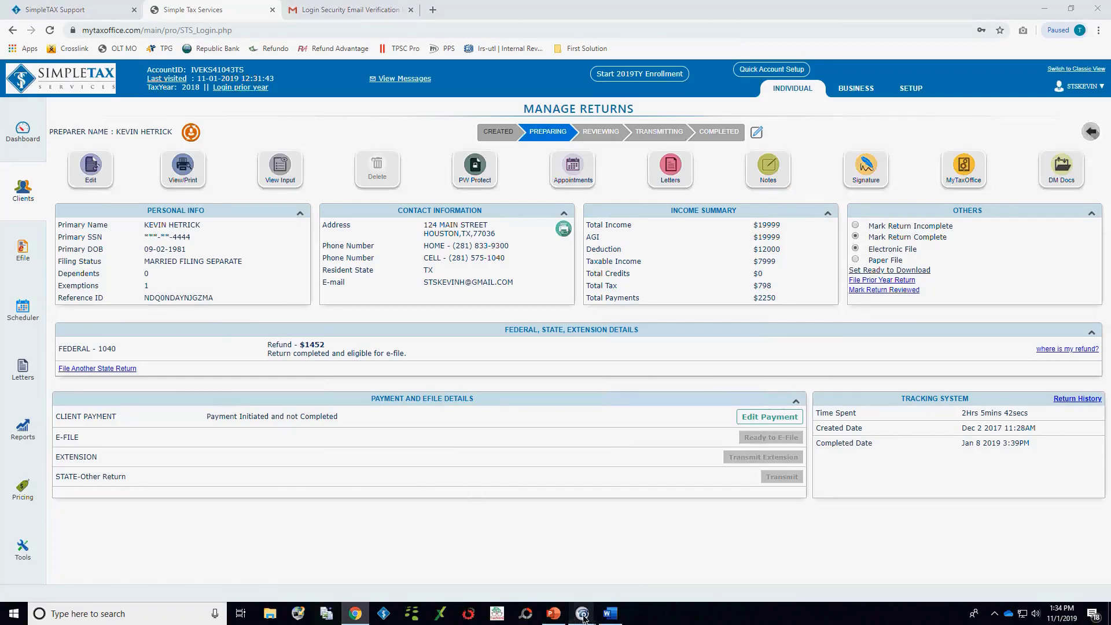
# Step: Switch to the Tax Law Update 2019 presentation in PowerPoint and start its slide show from the first slide
pyautogui.moveTo(582, 612)
pyautogui.click(519, 578)
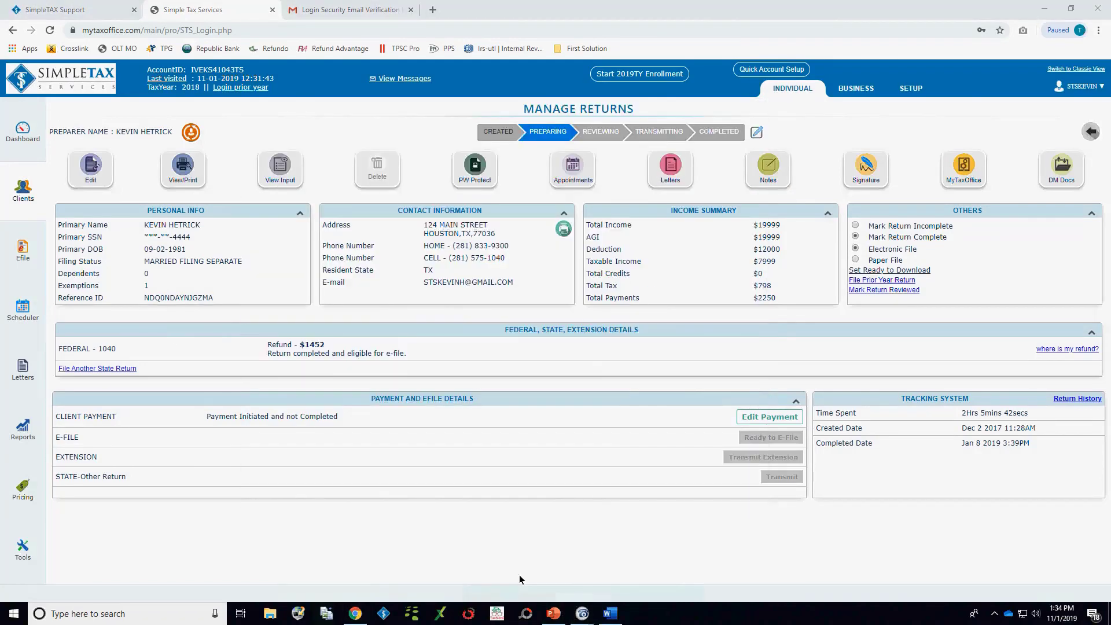
pyautogui.click(604, 622)
pyautogui.click(552, 614)
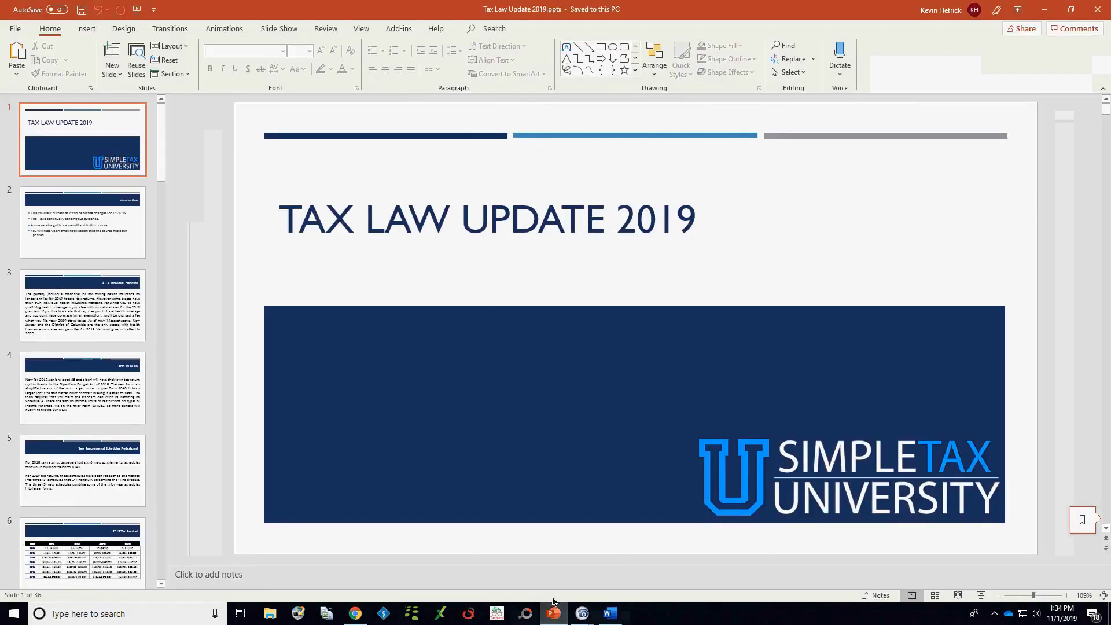
pyautogui.click(137, 10)
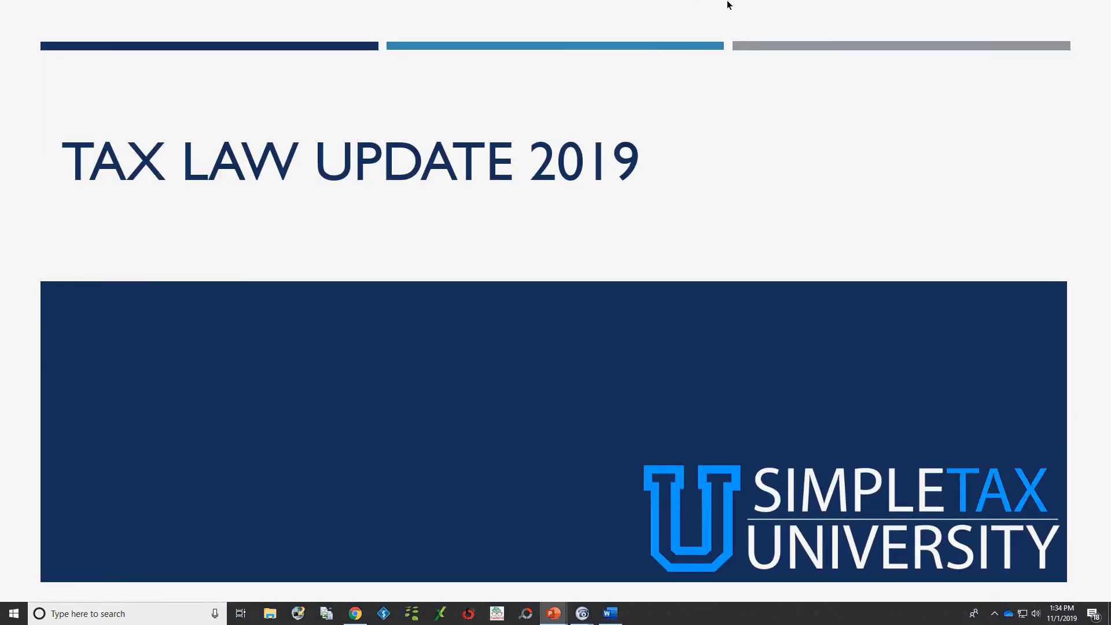
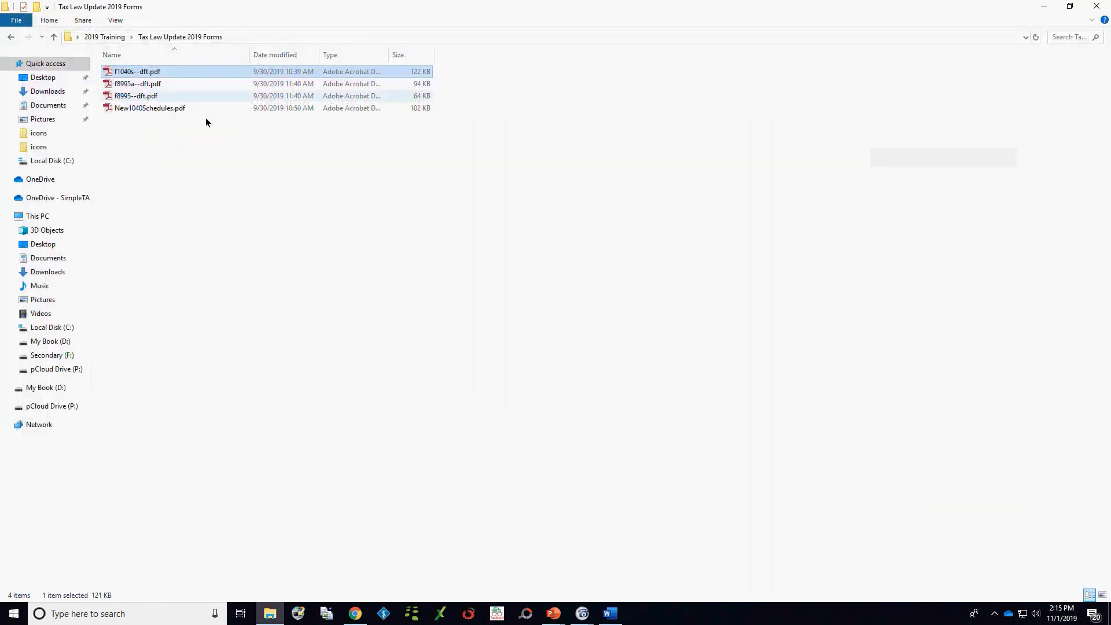
# Step: Open New1040Schedules.pdf and review the additional income and adjustments sections of the draft Schedule 1
pyautogui.click(155, 108)
pyautogui.doubleClick(155, 108)
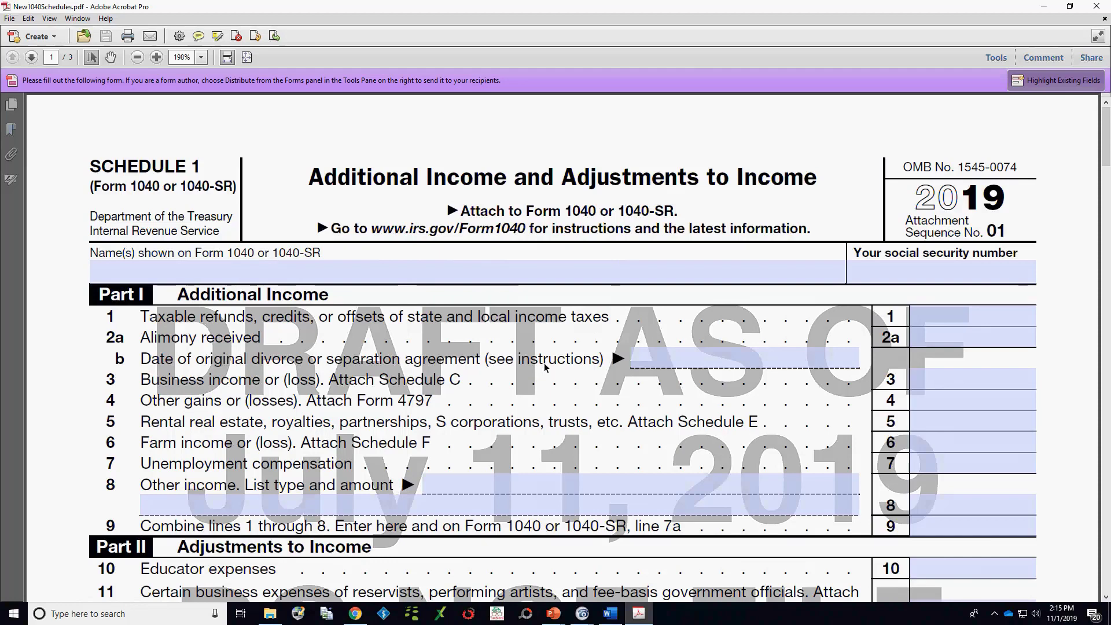
pyautogui.scroll(-3, 544, 366)
pyautogui.click(912, 428)
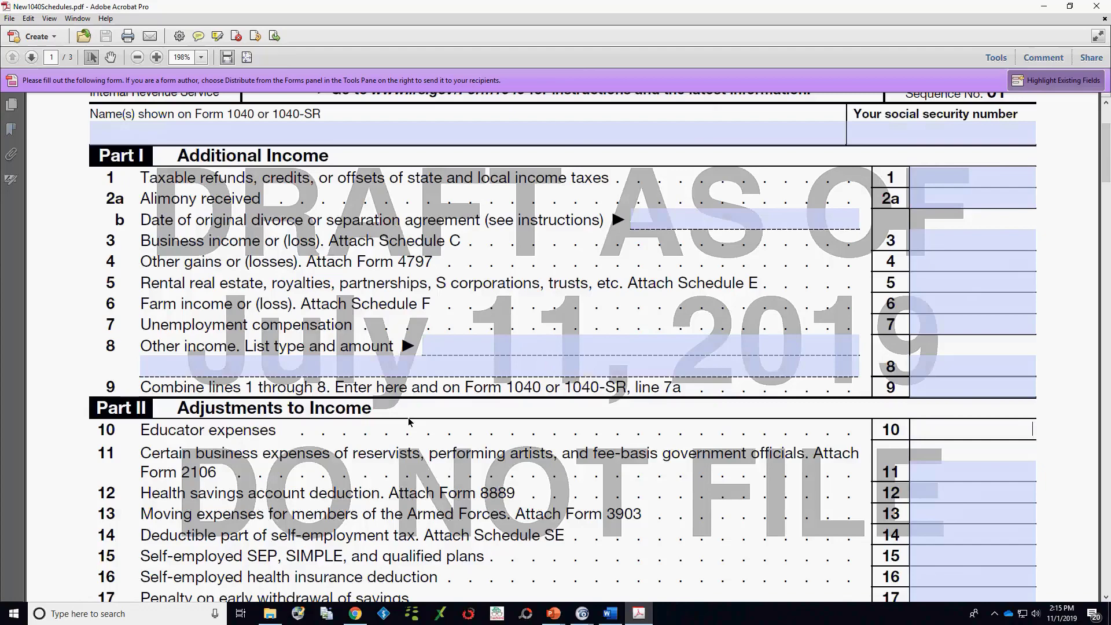
pyautogui.scroll(-4, 428, 419)
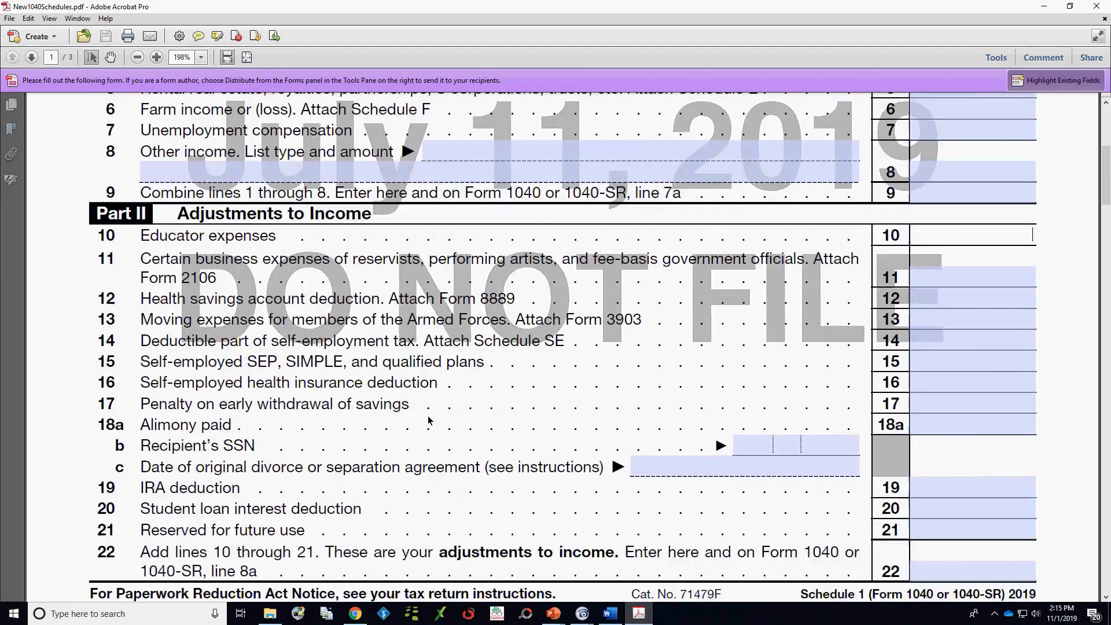
pyautogui.scroll(-10, 428, 419)
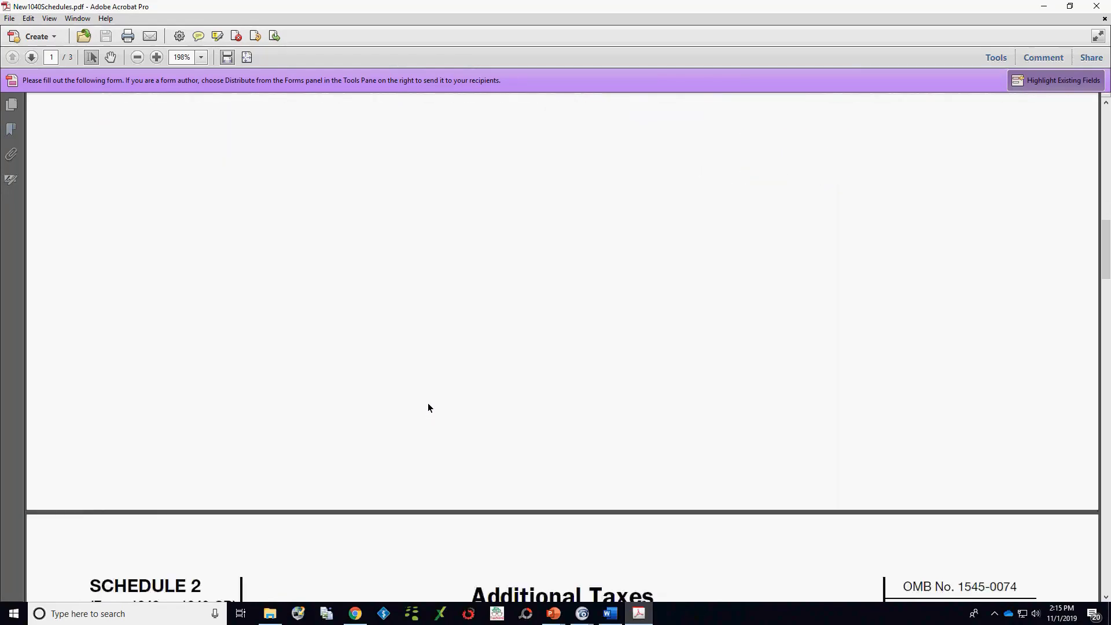
# Step: Review the draft Schedule 2 on additional taxes and Schedule 3 on additional credits and payments
pyautogui.scroll(-8, 428, 402)
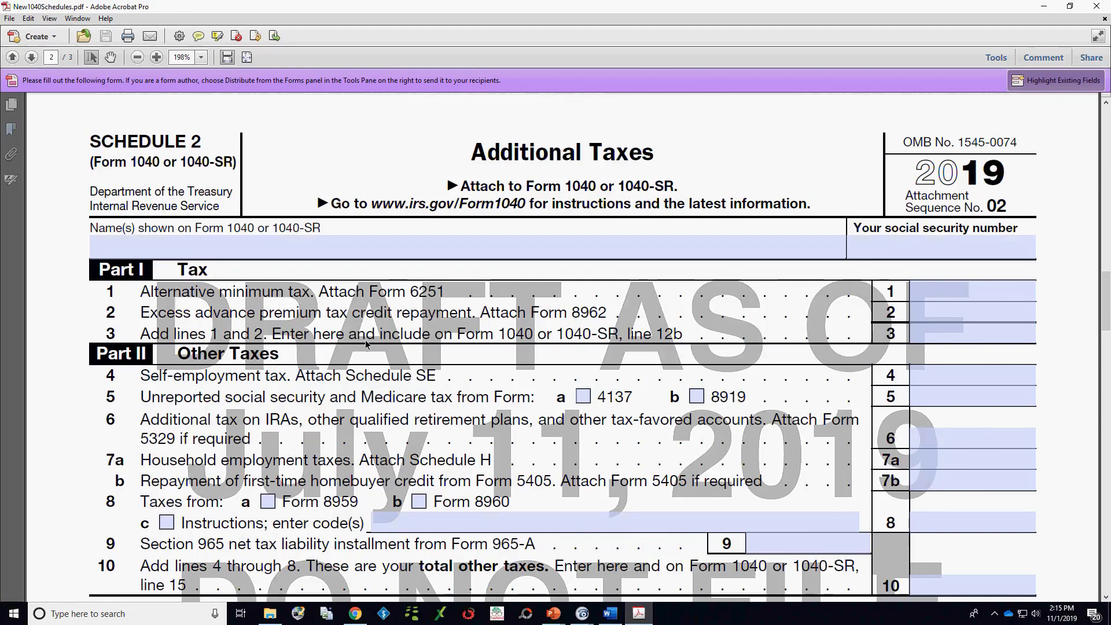
pyautogui.scroll(-1, 258, 378)
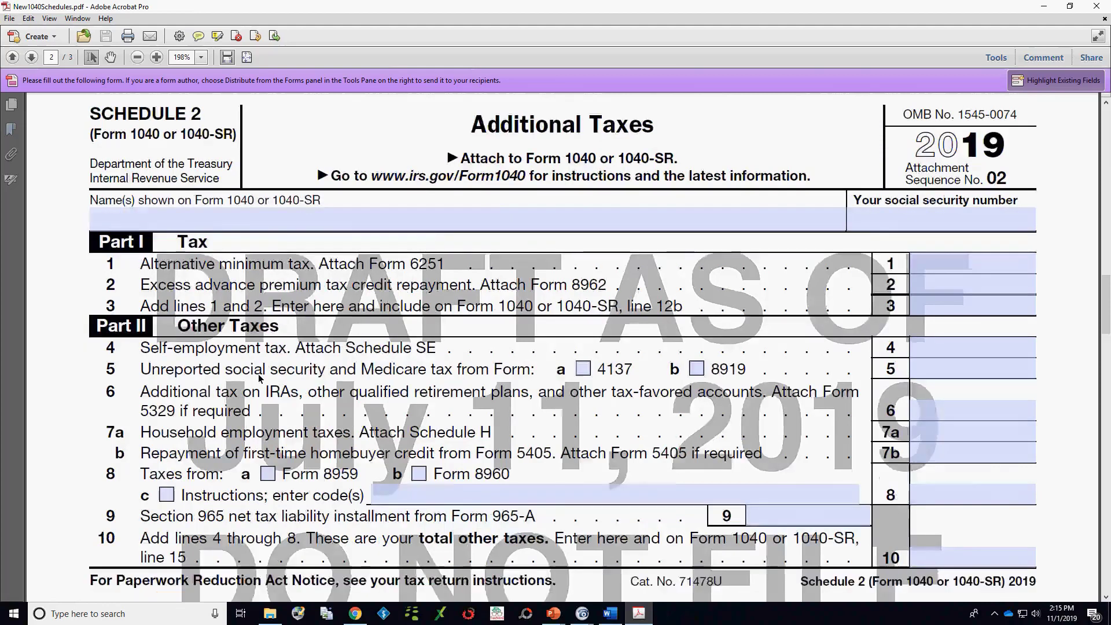
pyautogui.scroll(-20, 265, 373)
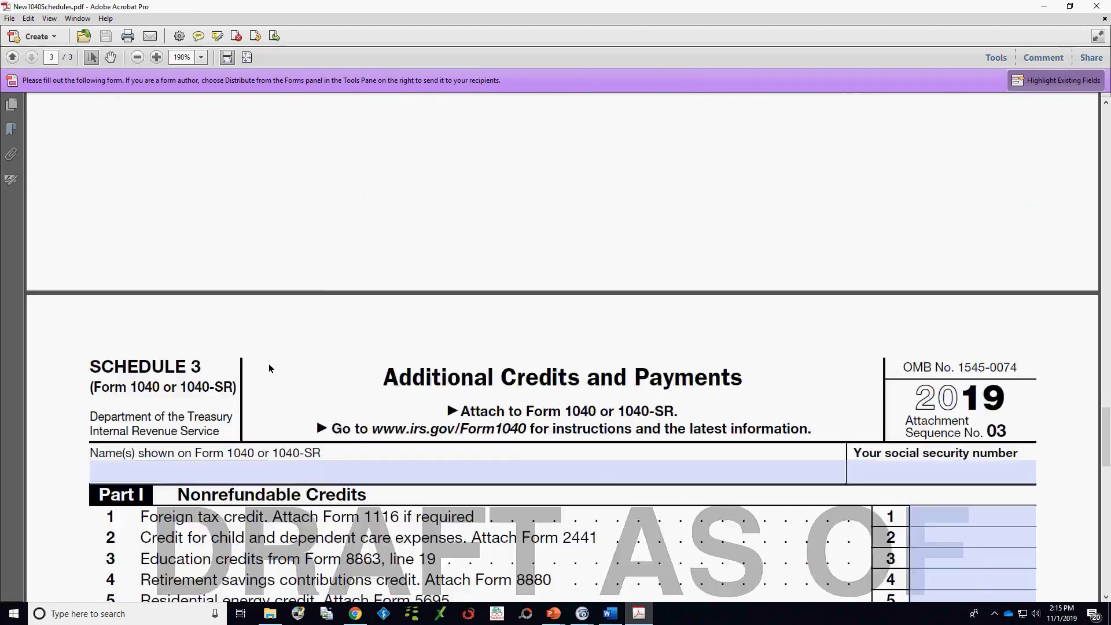
pyautogui.scroll(-9, 268, 363)
pyautogui.scroll(2, 267, 368)
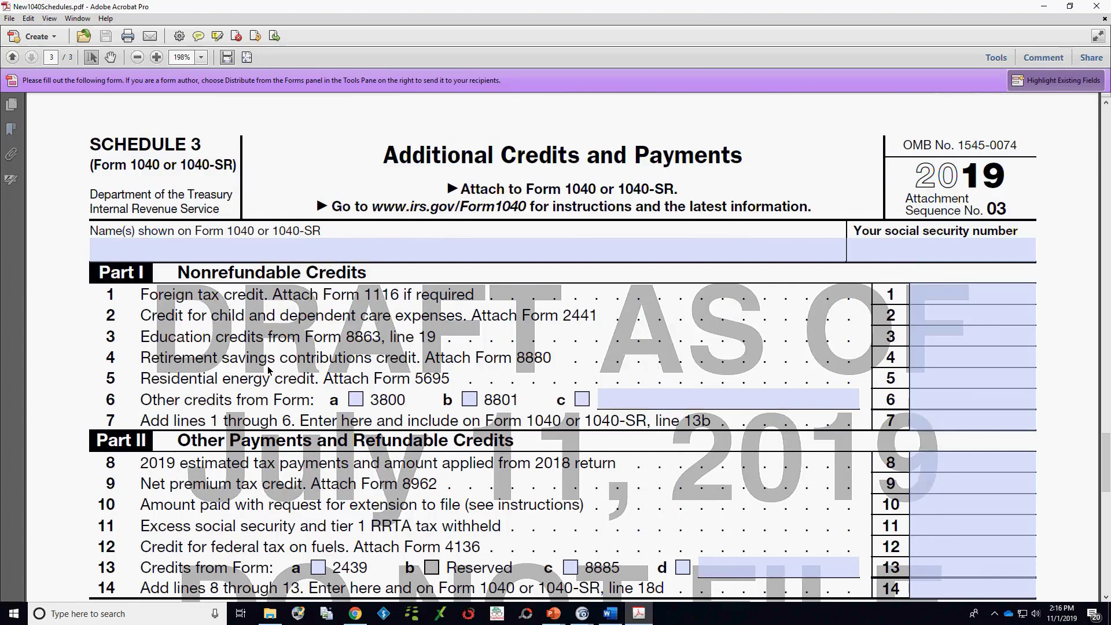
pyautogui.scroll(-3, 399, 342)
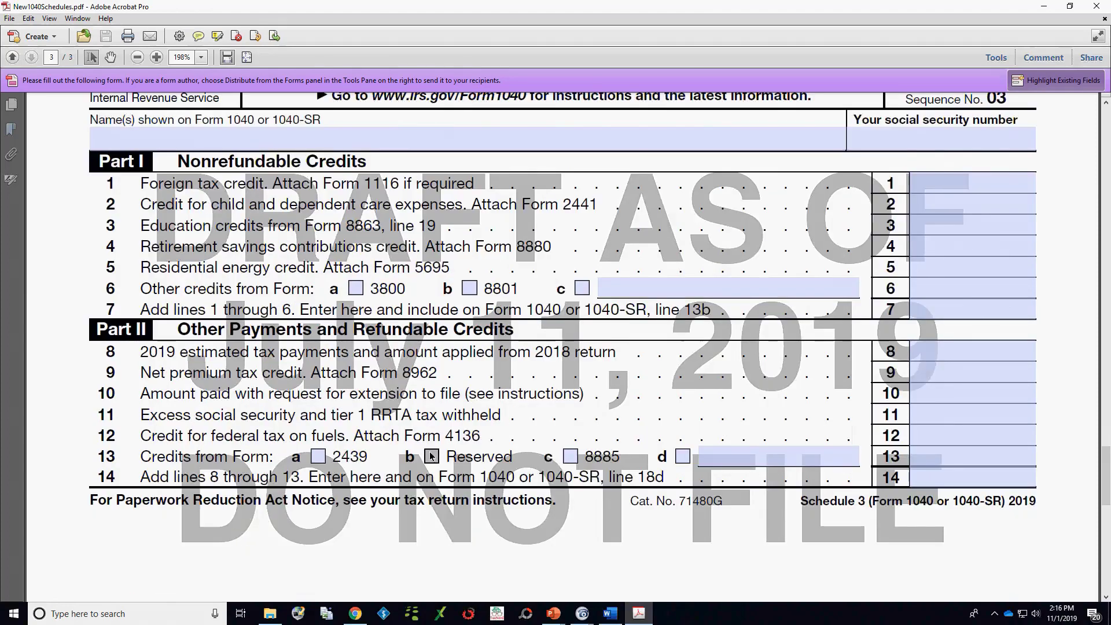
# Step: Open f8995--dft.pdf from the Tax Law Update 2019 Forms folder and review the simplified qualified business income deduction lines
pyautogui.moveTo(581, 613)
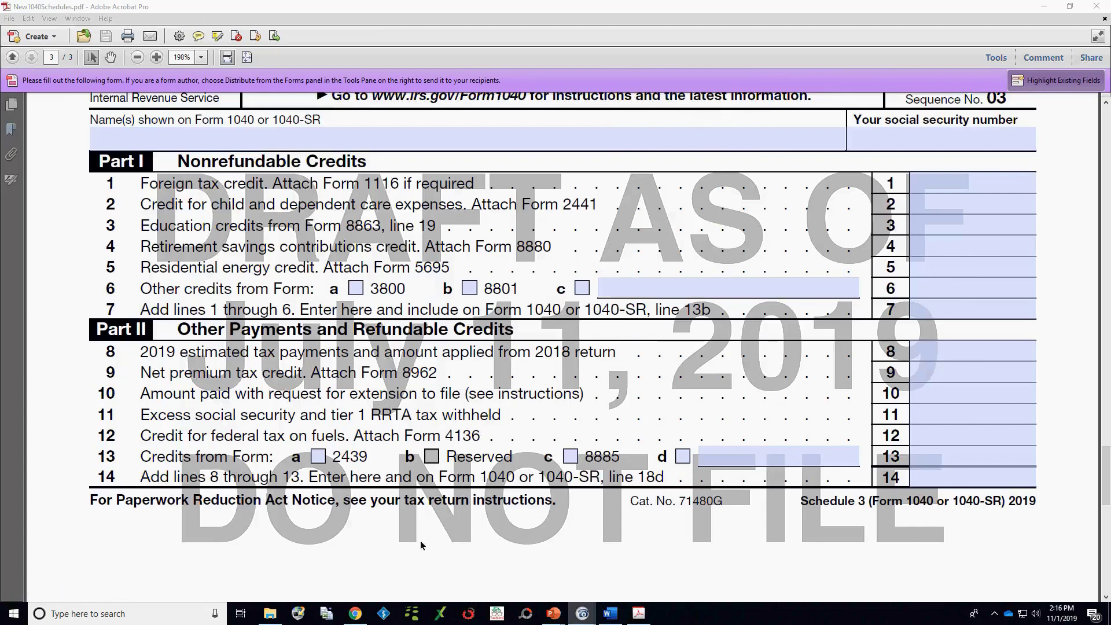
pyautogui.click(270, 613)
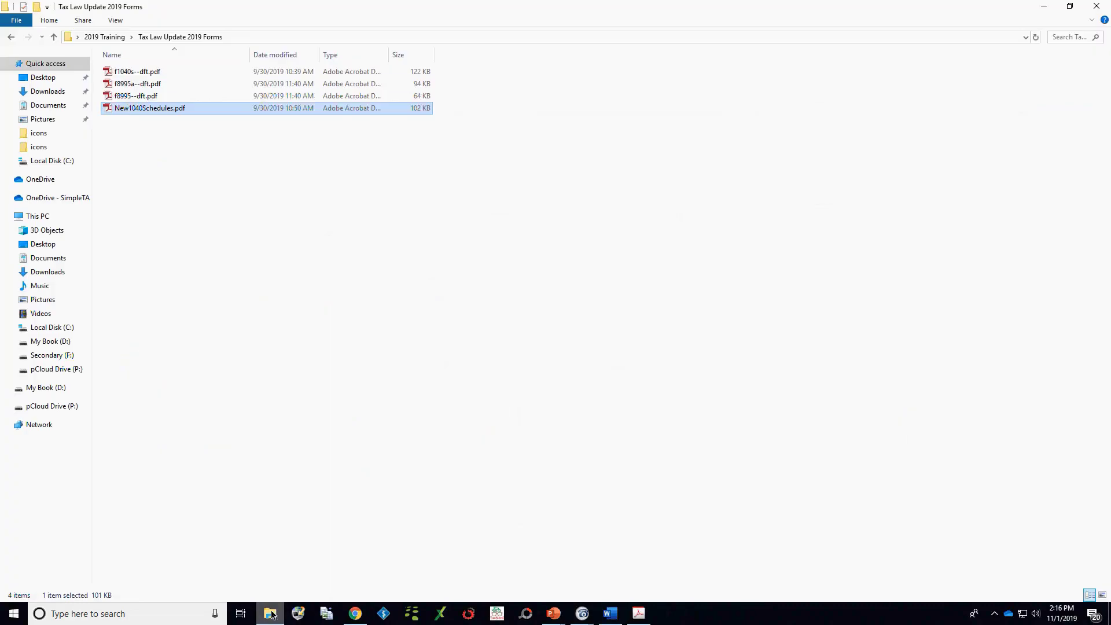
pyautogui.doubleClick(128, 97)
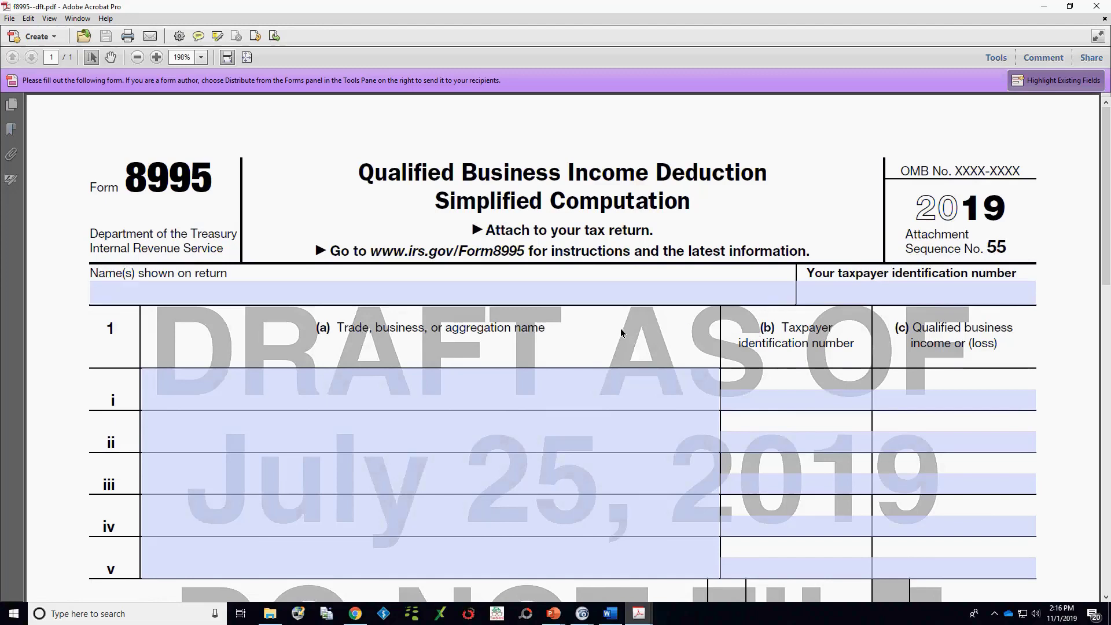
pyautogui.scroll(-3, 619, 319)
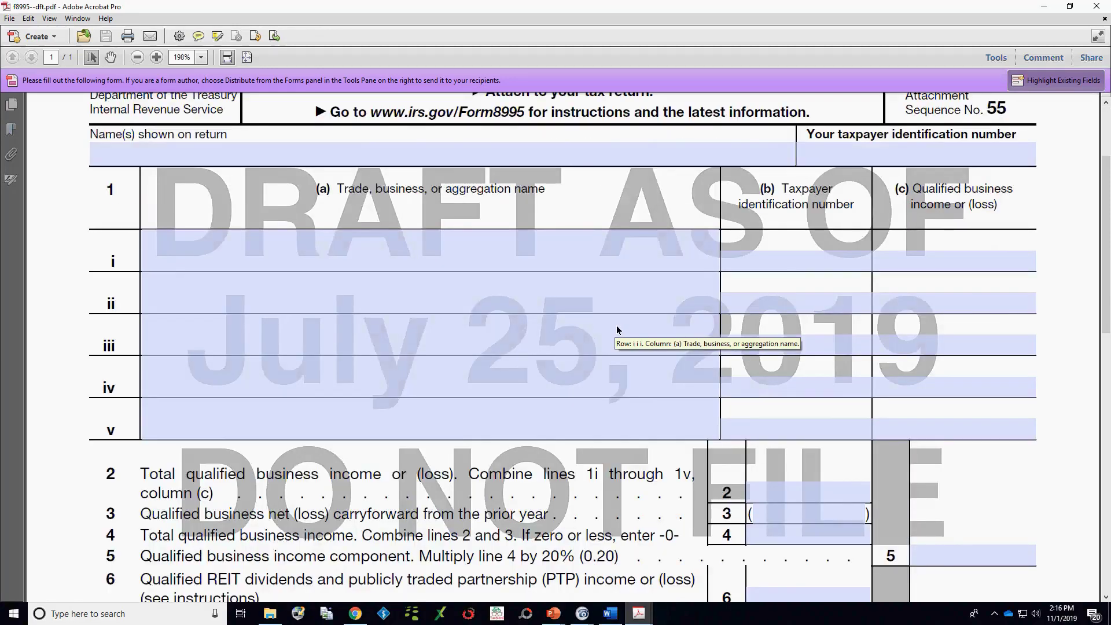
pyautogui.click(556, 298)
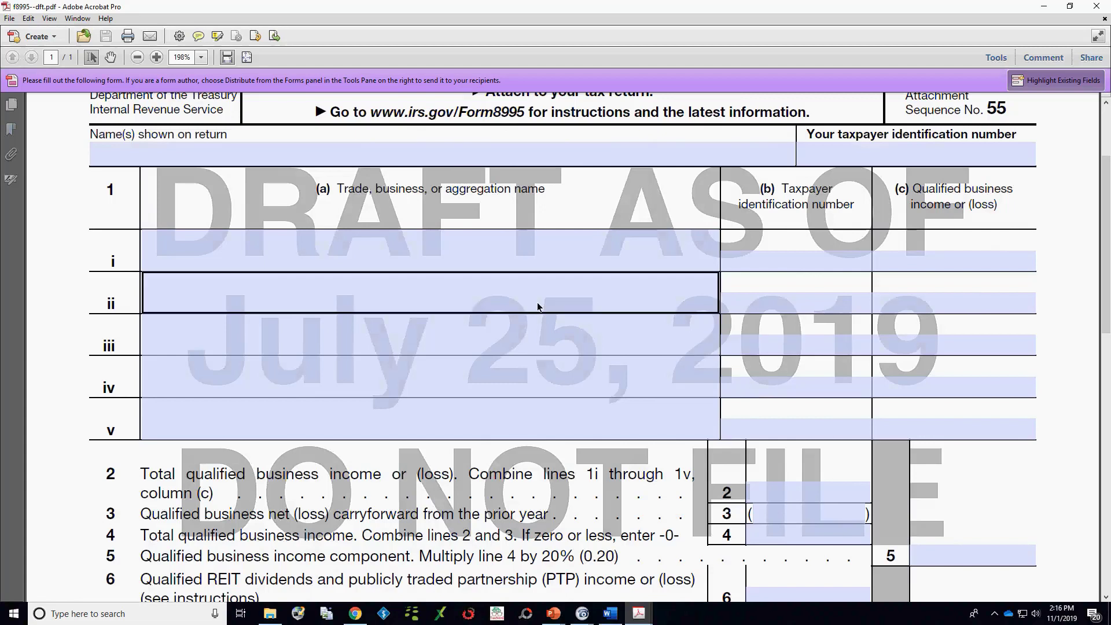
pyautogui.click(564, 318)
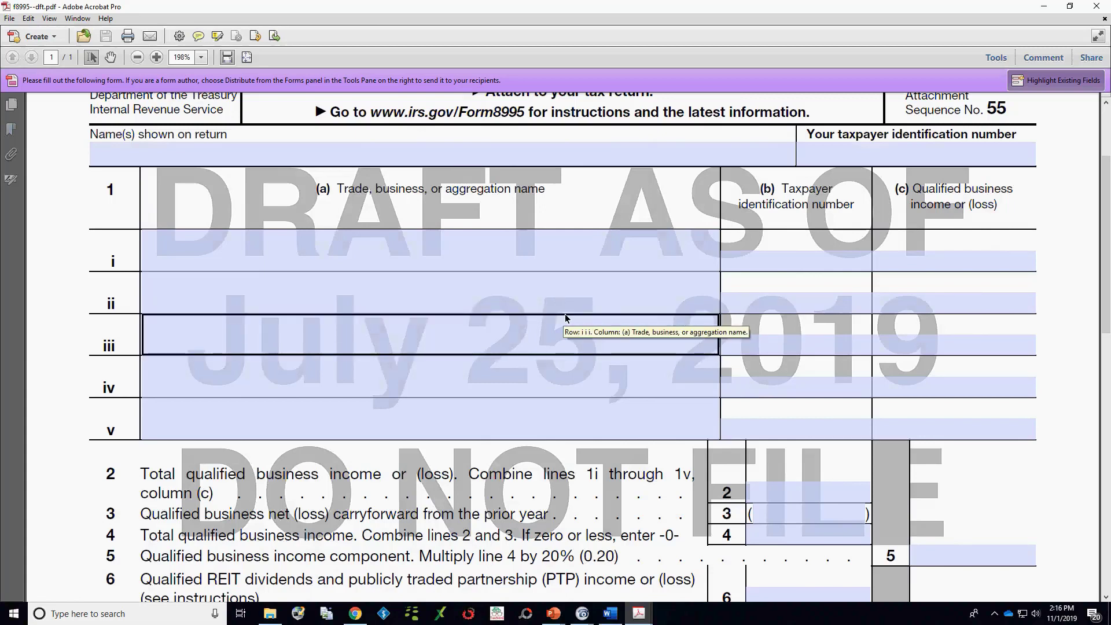
pyautogui.hotkey('shift', 'Tab')
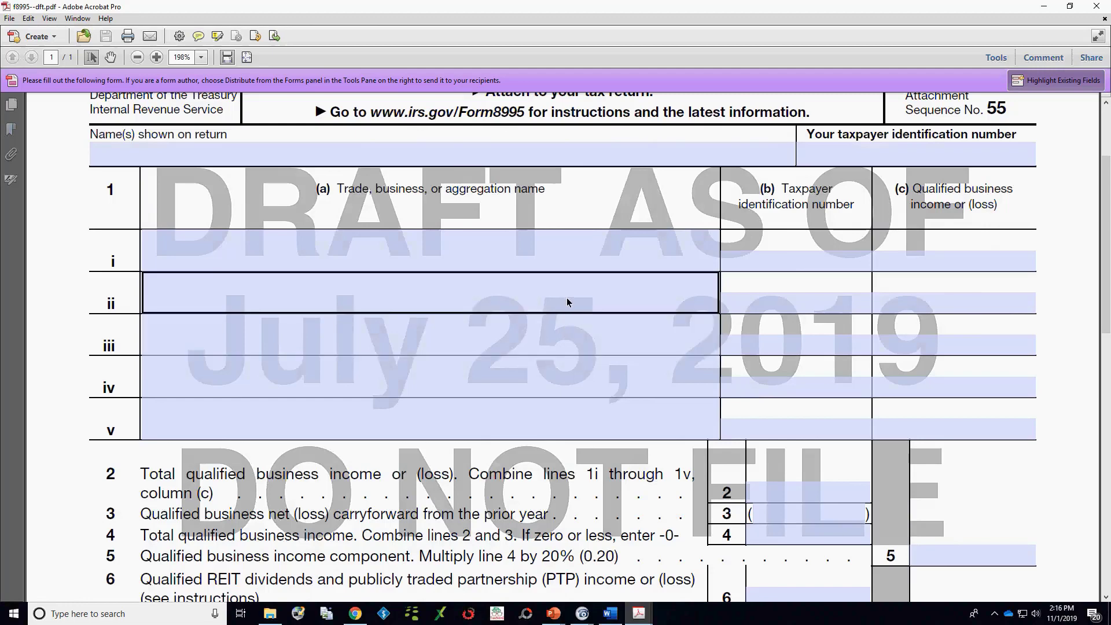
pyautogui.scroll(-5, 567, 300)
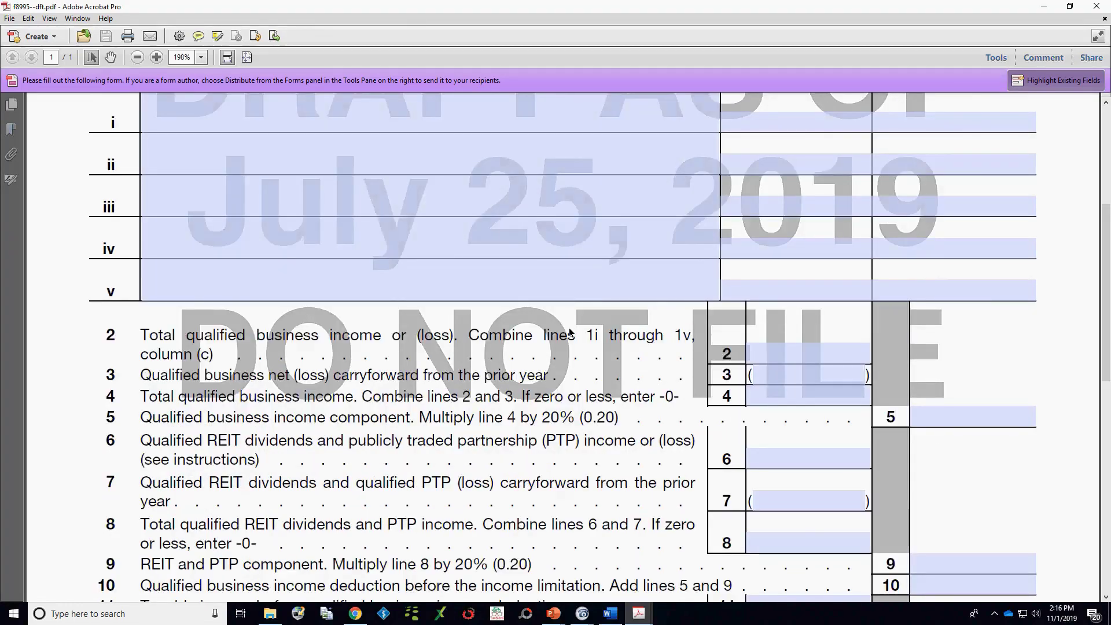
pyautogui.scroll(-3, 569, 331)
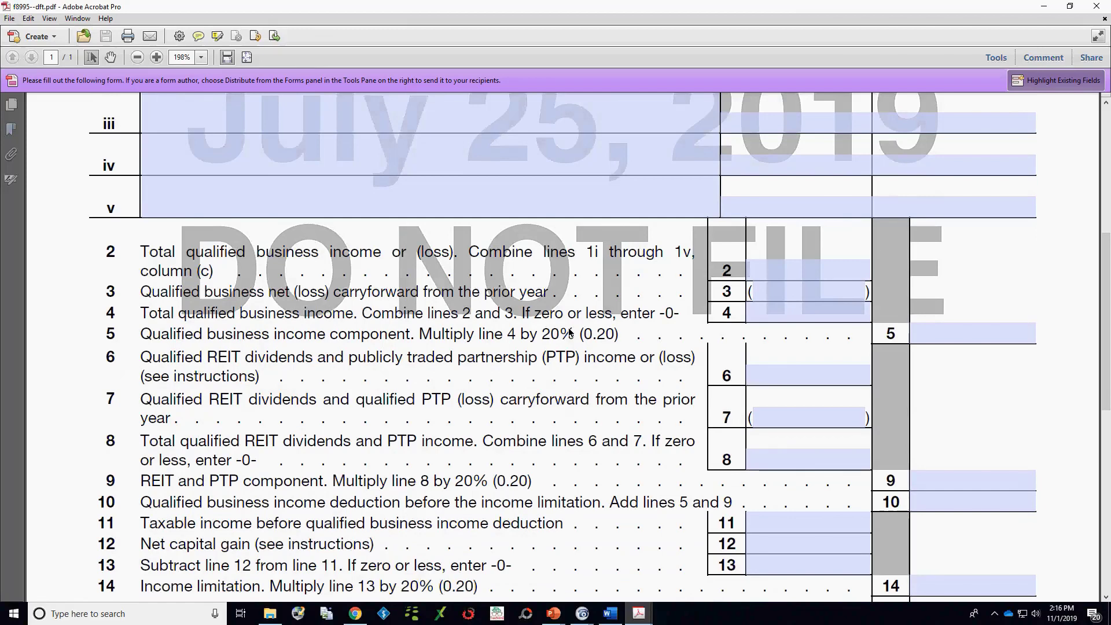
# Step: Open f8995a--dft.pdf from the forms folder, review Parts I and II of Form 8995-A, and minimize the document
pyautogui.click(269, 613)
pyautogui.click(129, 85)
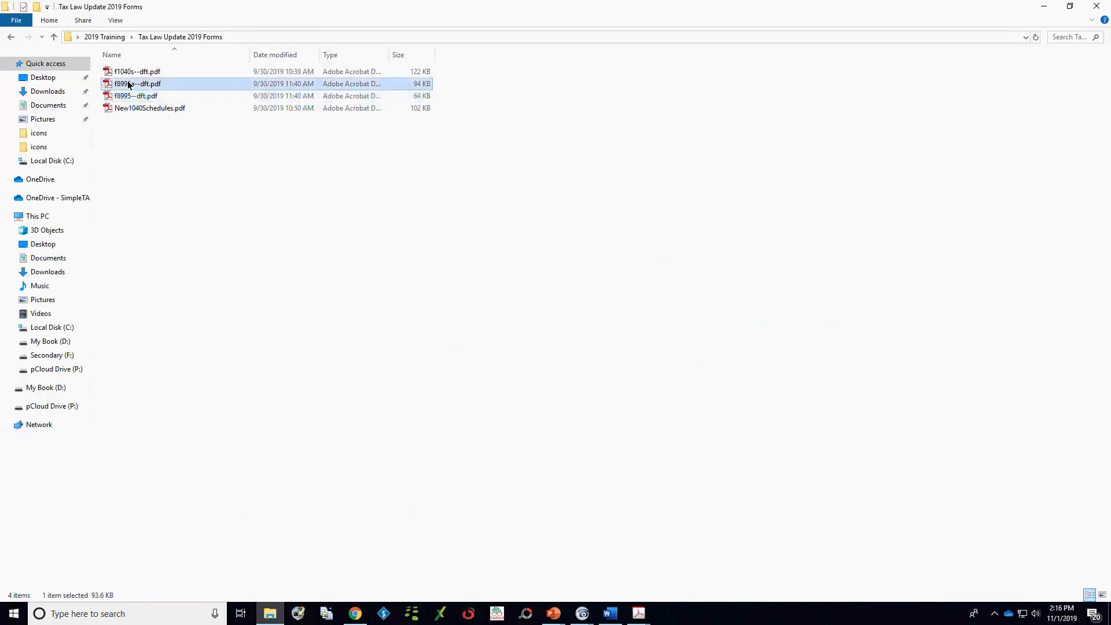
pyautogui.doubleClick(128, 85)
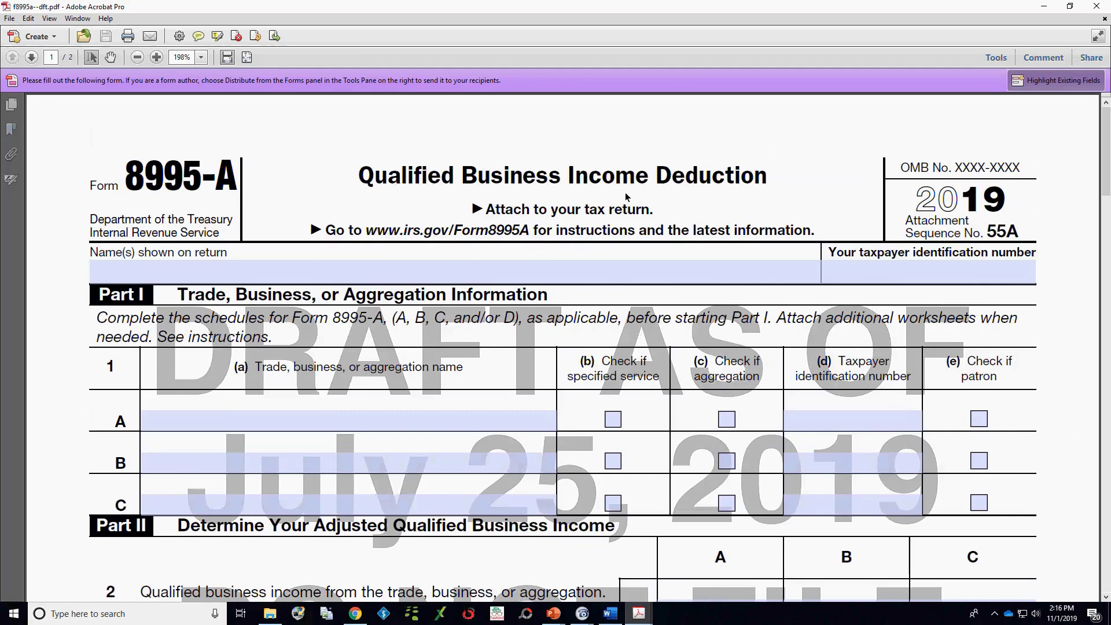
pyautogui.scroll(-1, 625, 197)
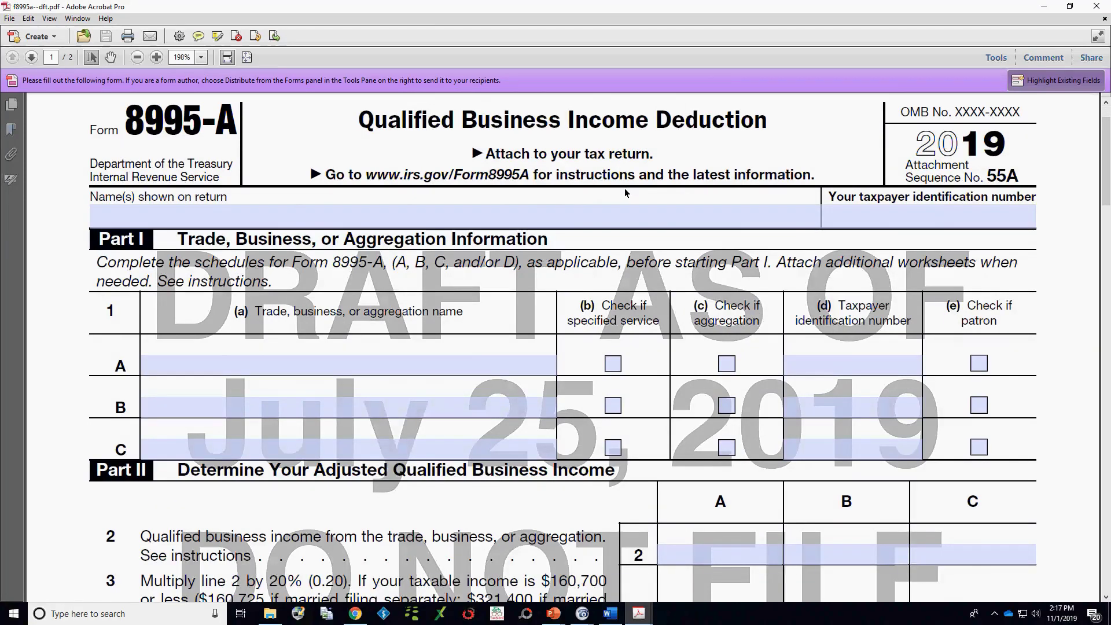
pyautogui.scroll(-7, 625, 192)
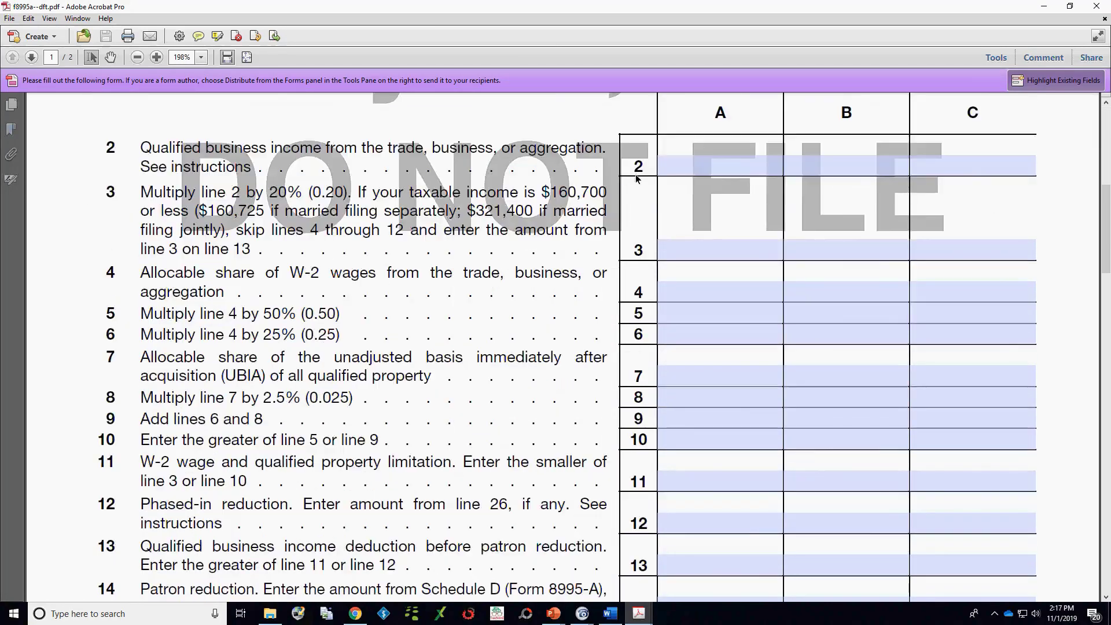
pyautogui.click(1042, 6)
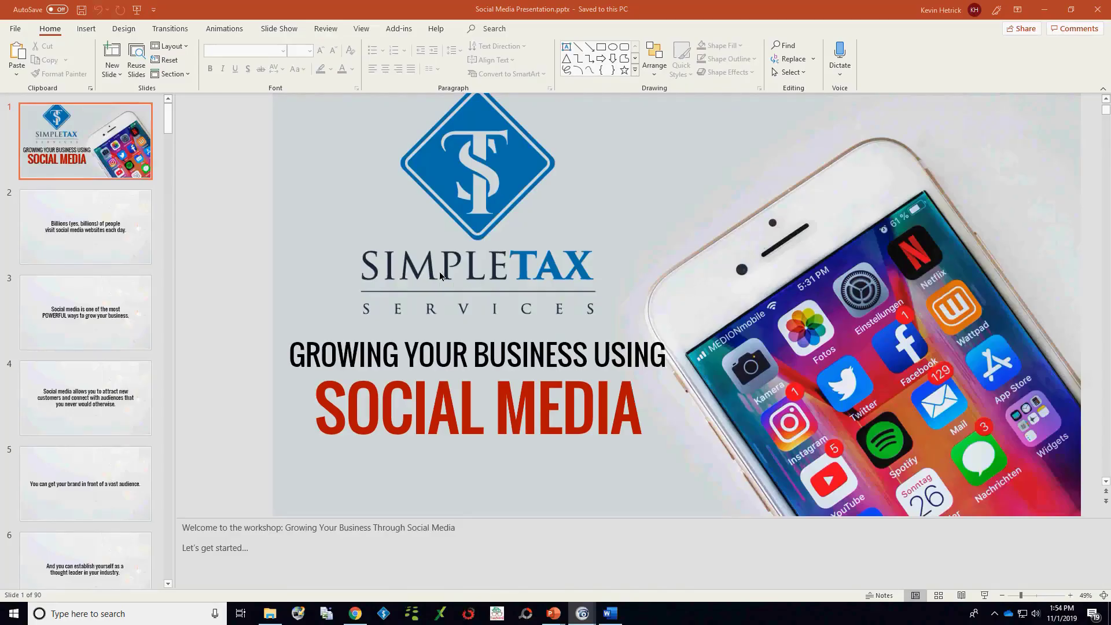
# Step: Start the Social Media Presentation slide show in PowerPoint from the first slide and advance to the slide about having a strategy in place
pyautogui.click(137, 10)
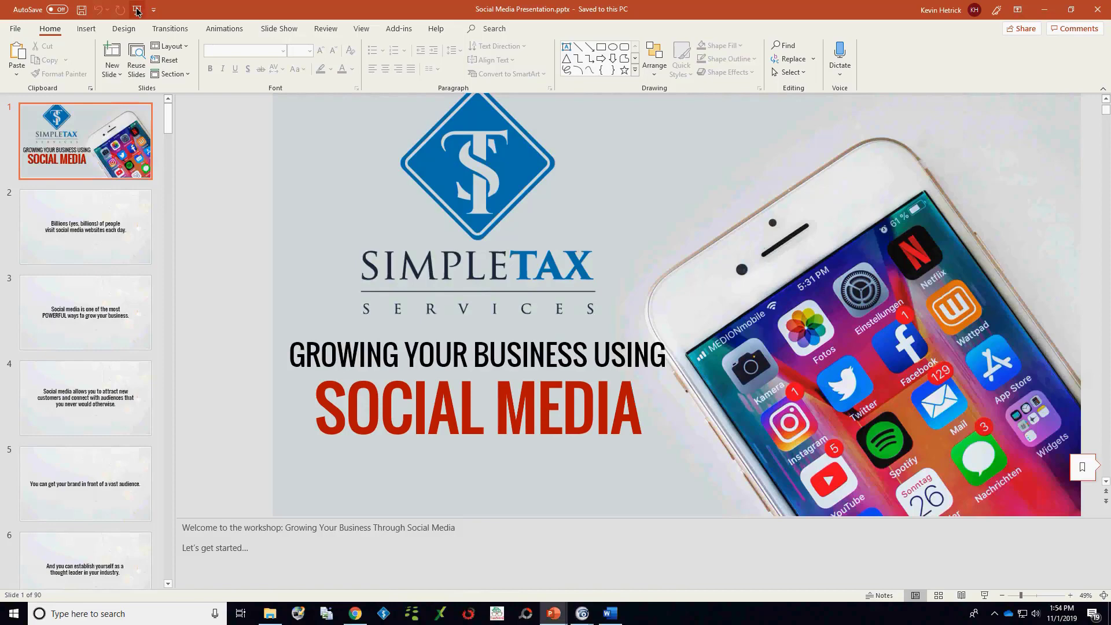
pyautogui.click(137, 10)
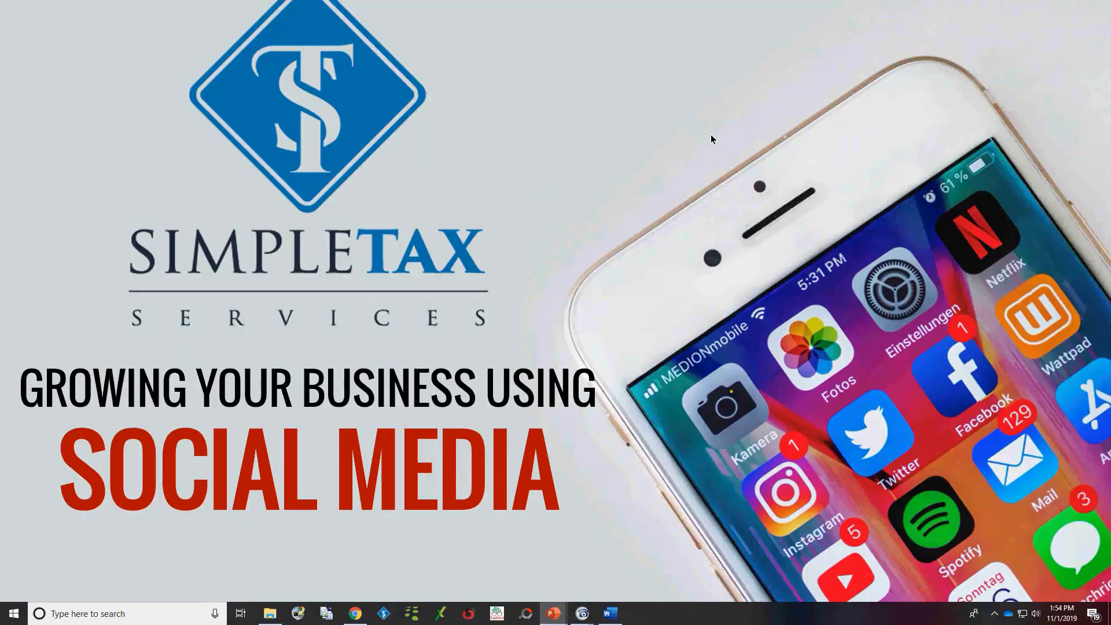
pyautogui.press('Right')
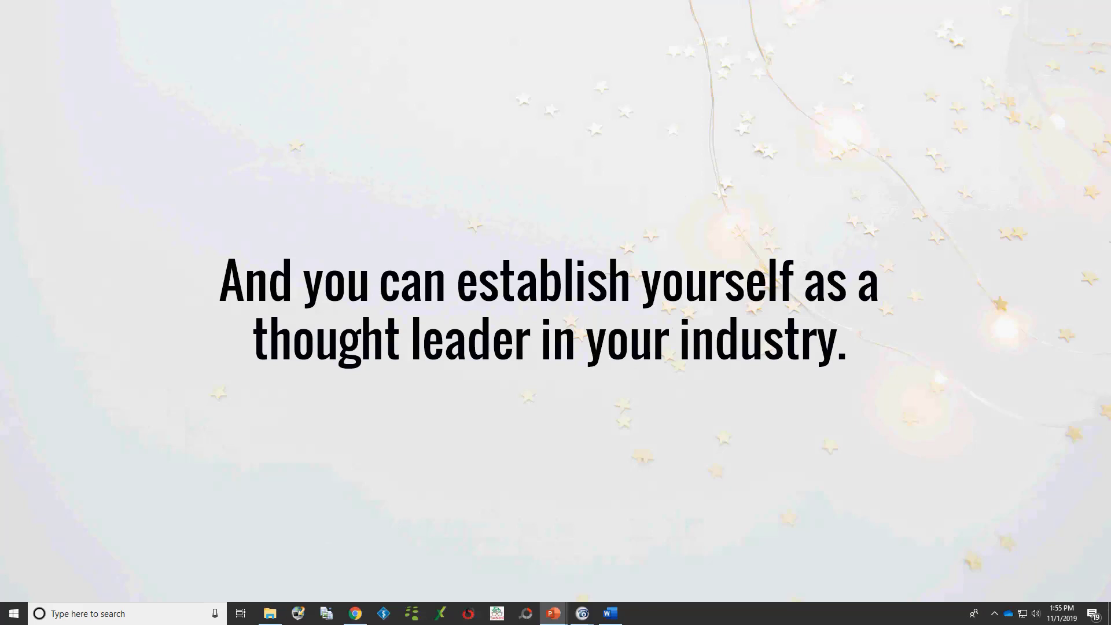
pyautogui.press('Right')
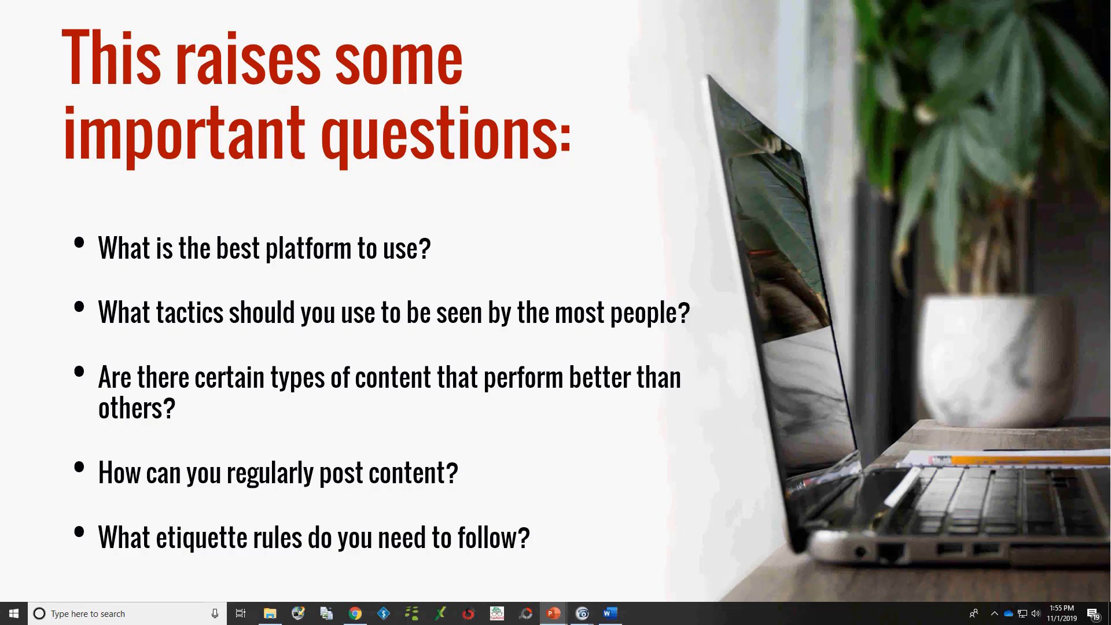
pyautogui.press('Right')
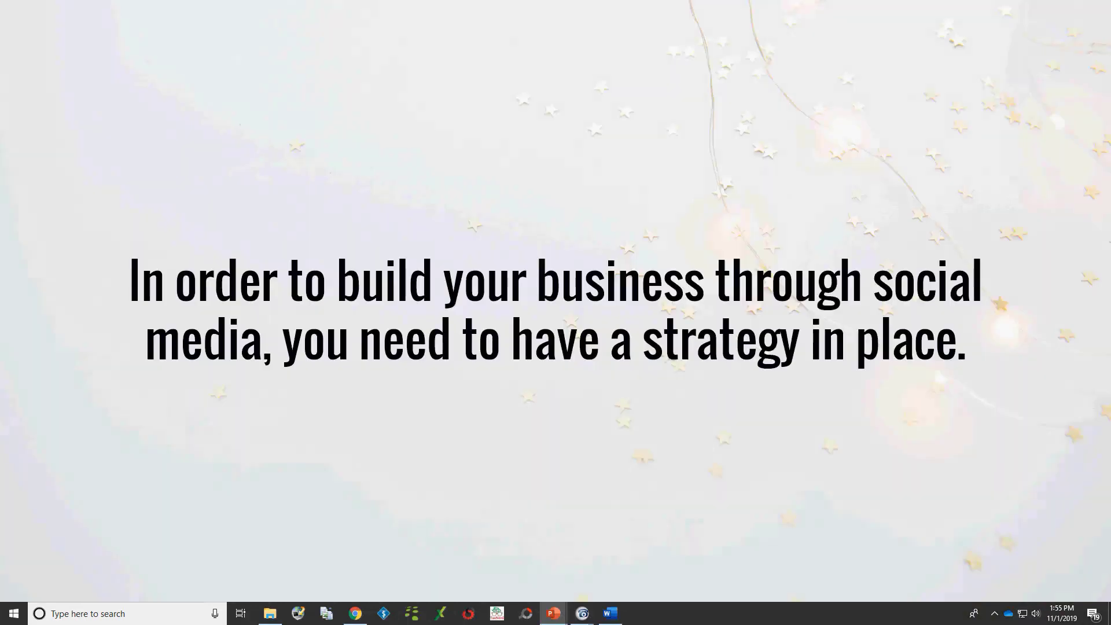